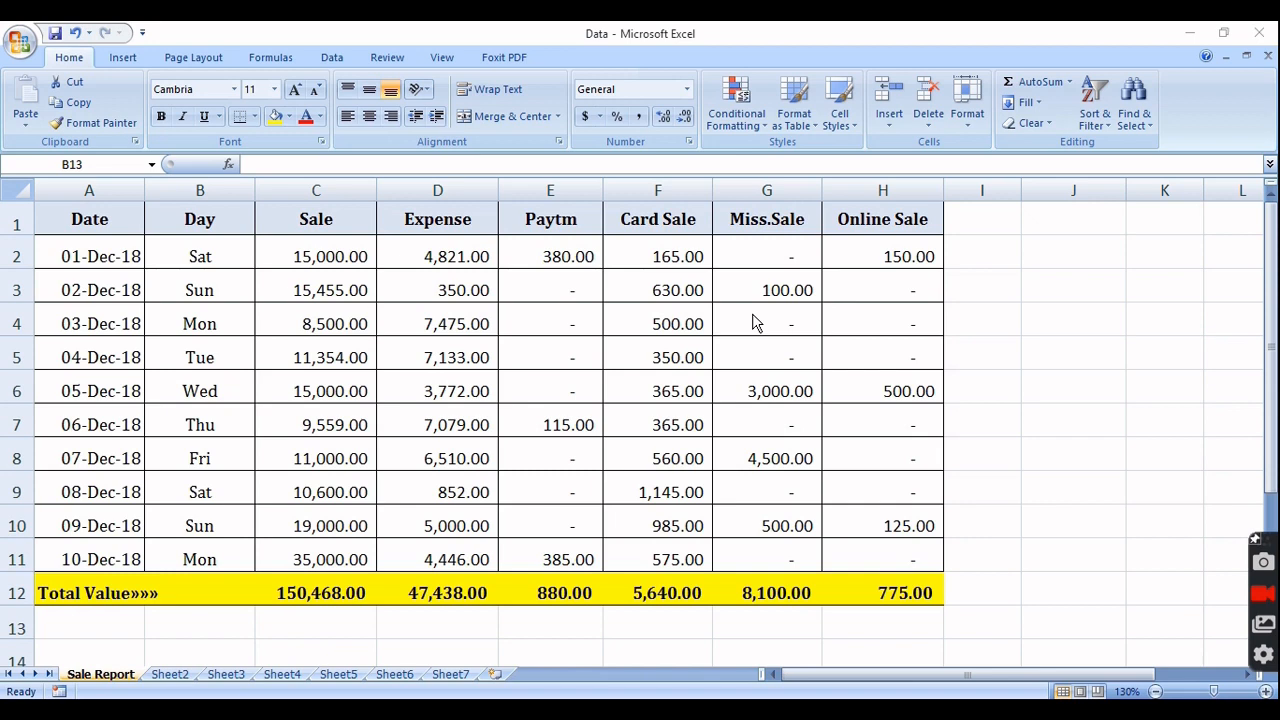
Hide row 4, which holds the 03-Dec-18 record, in the Sale Report sheet
left_click(203, 323)
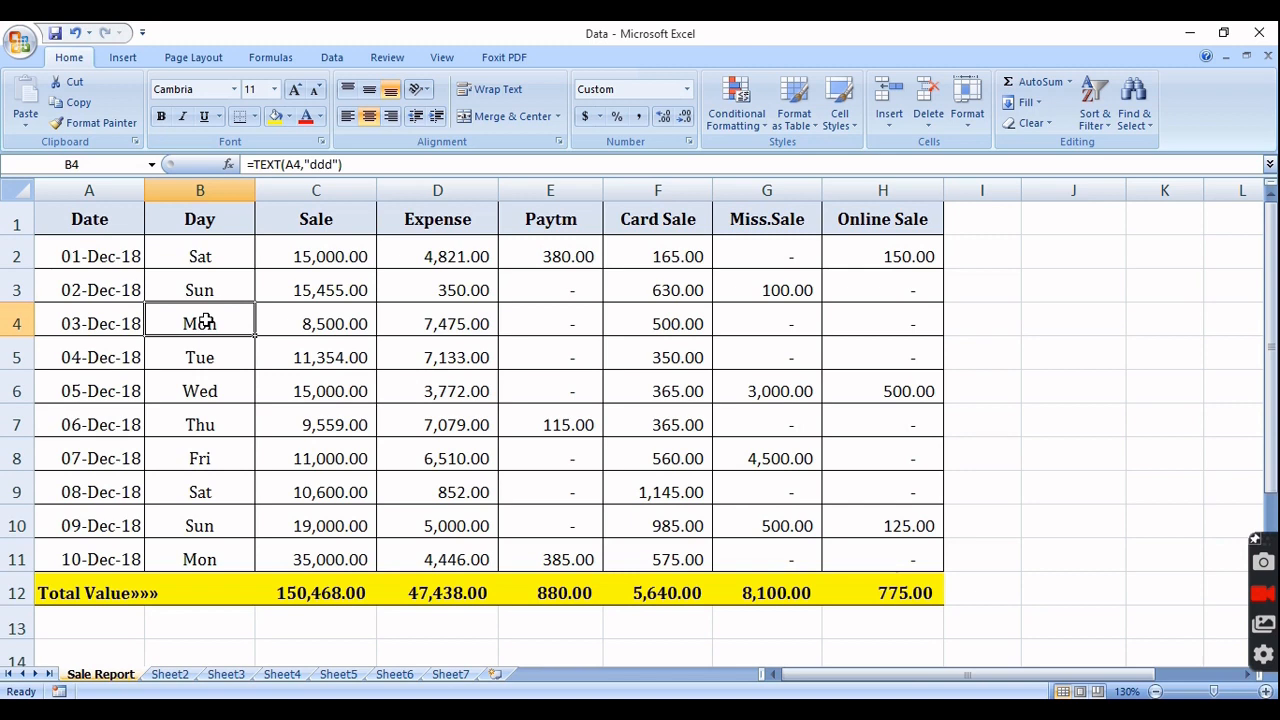
left_click_drag(73, 322, 767, 321)
left_click_drag(106, 316, 767, 323)
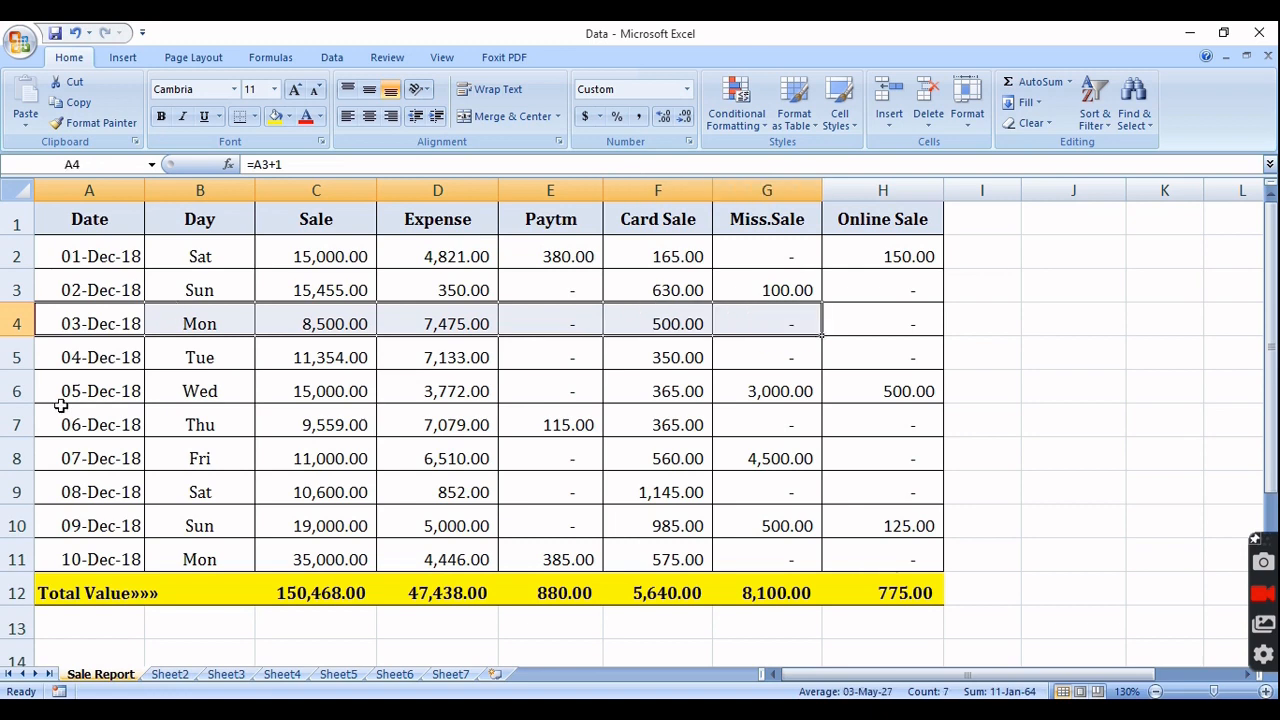
left_click(197, 386)
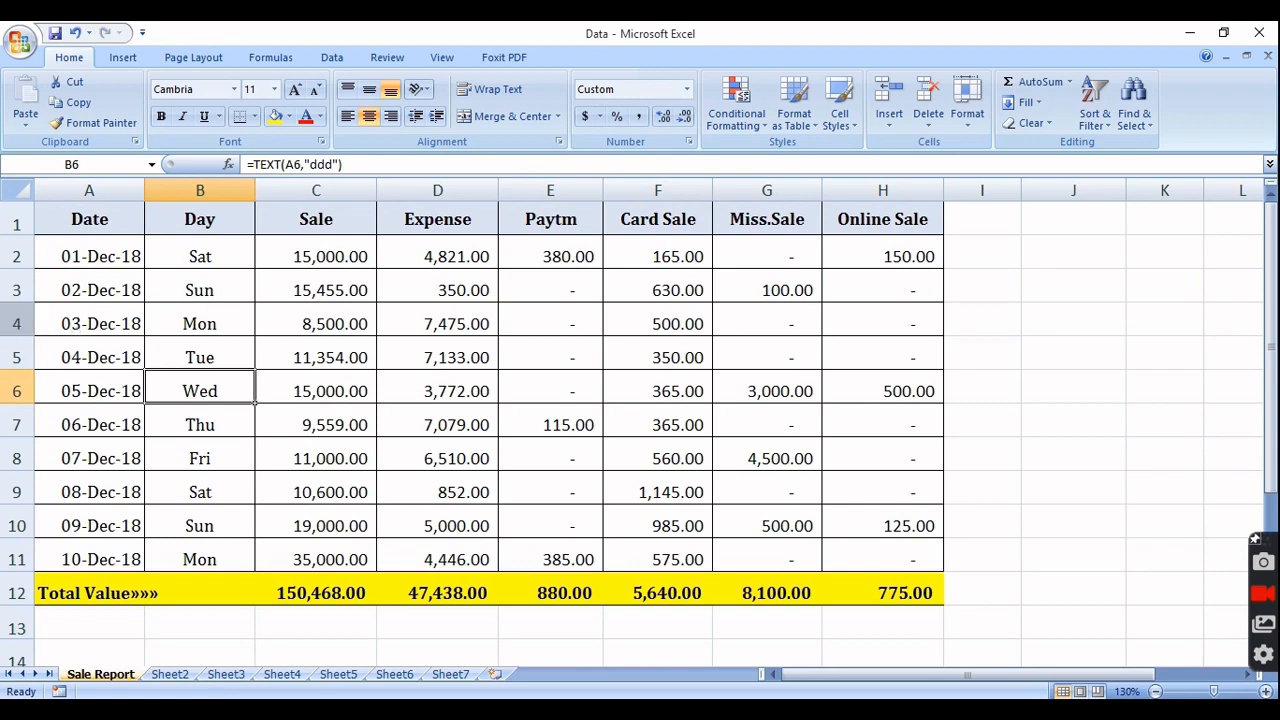
left_click_drag(20, 323, 20, 323)
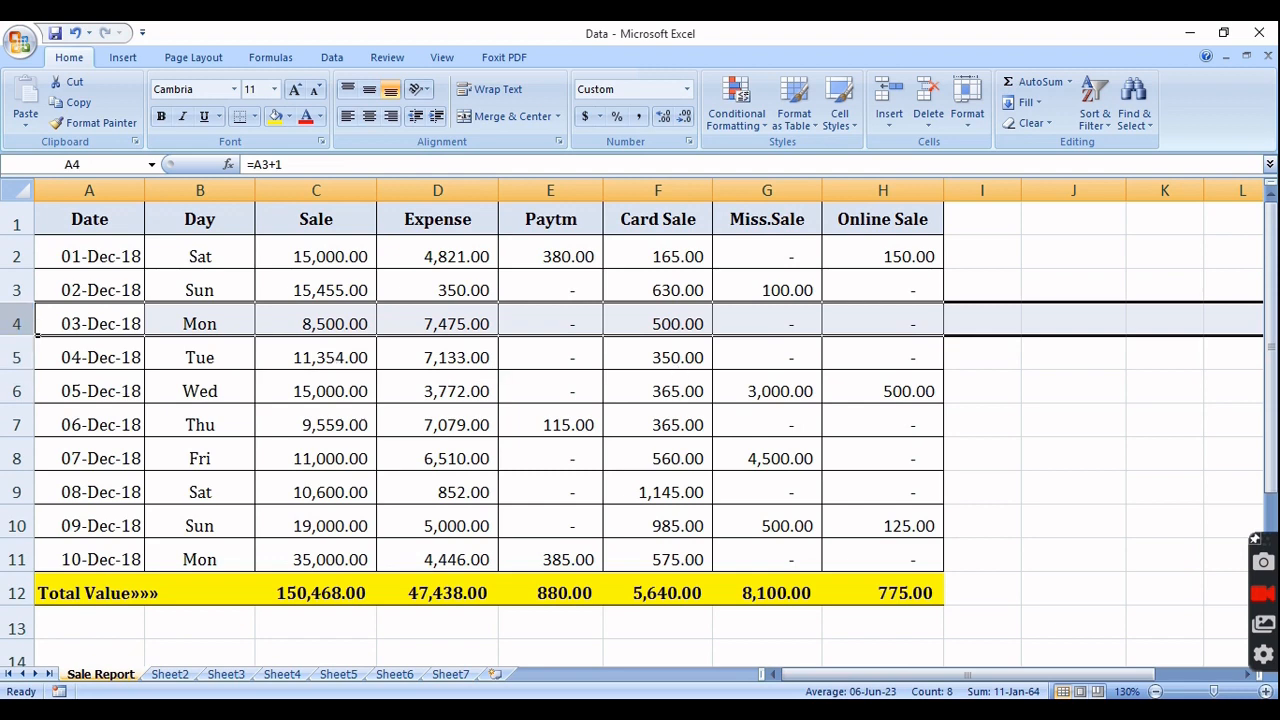
right_click(20, 324)
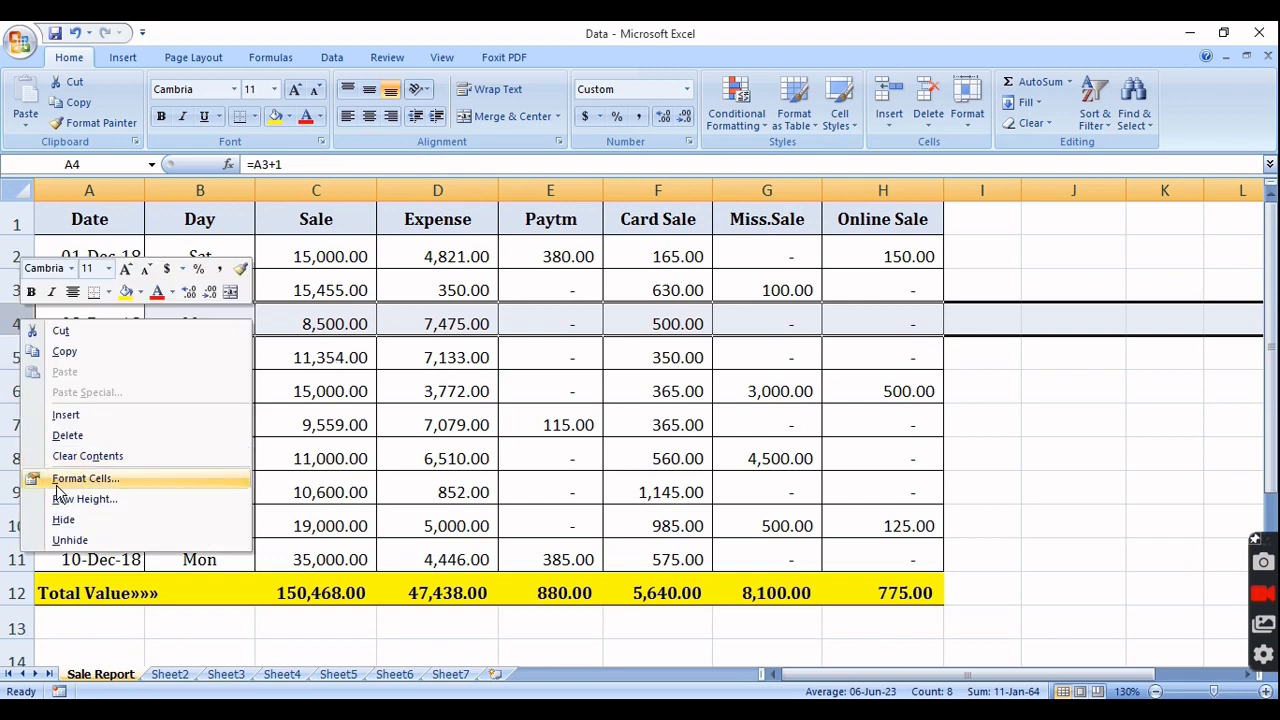
left_click(62, 520)
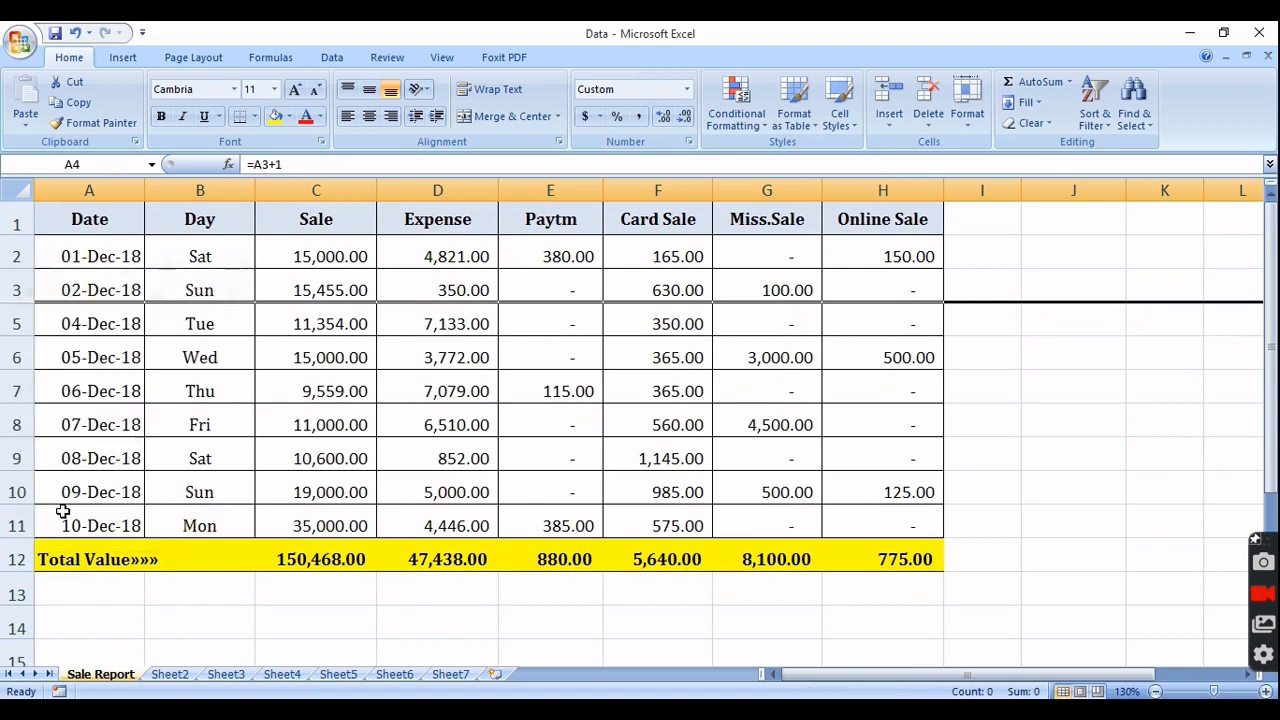
left_click(173, 393)
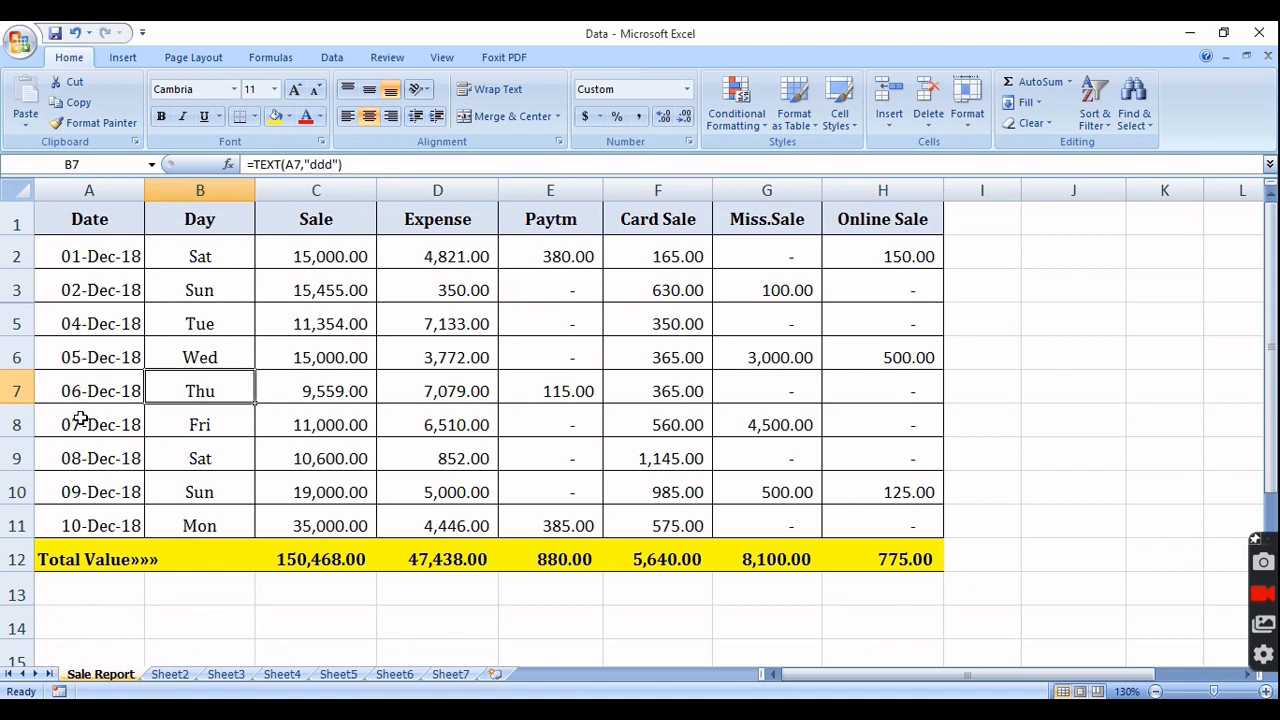
Hide rows 6 to 9 together, covering the 05-Dec-18 to 08-Dec-18 records
left_click(16, 357)
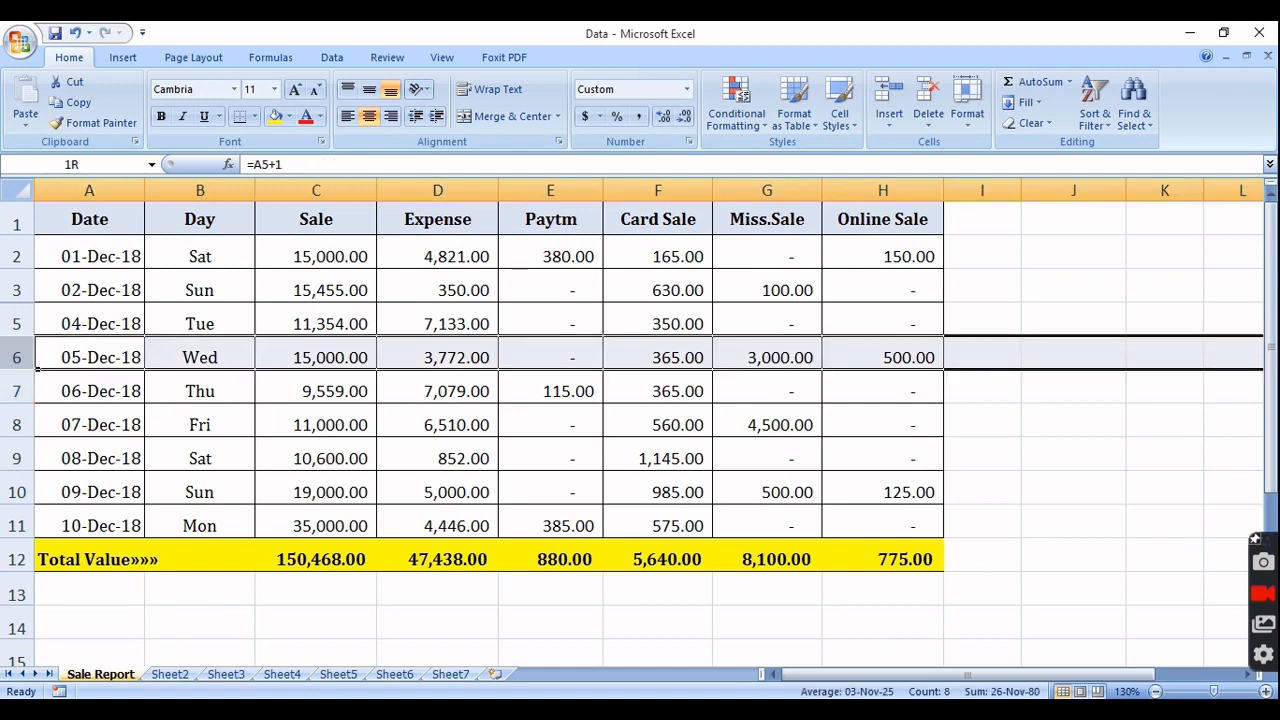
left_click_drag(16, 365, 18, 425)
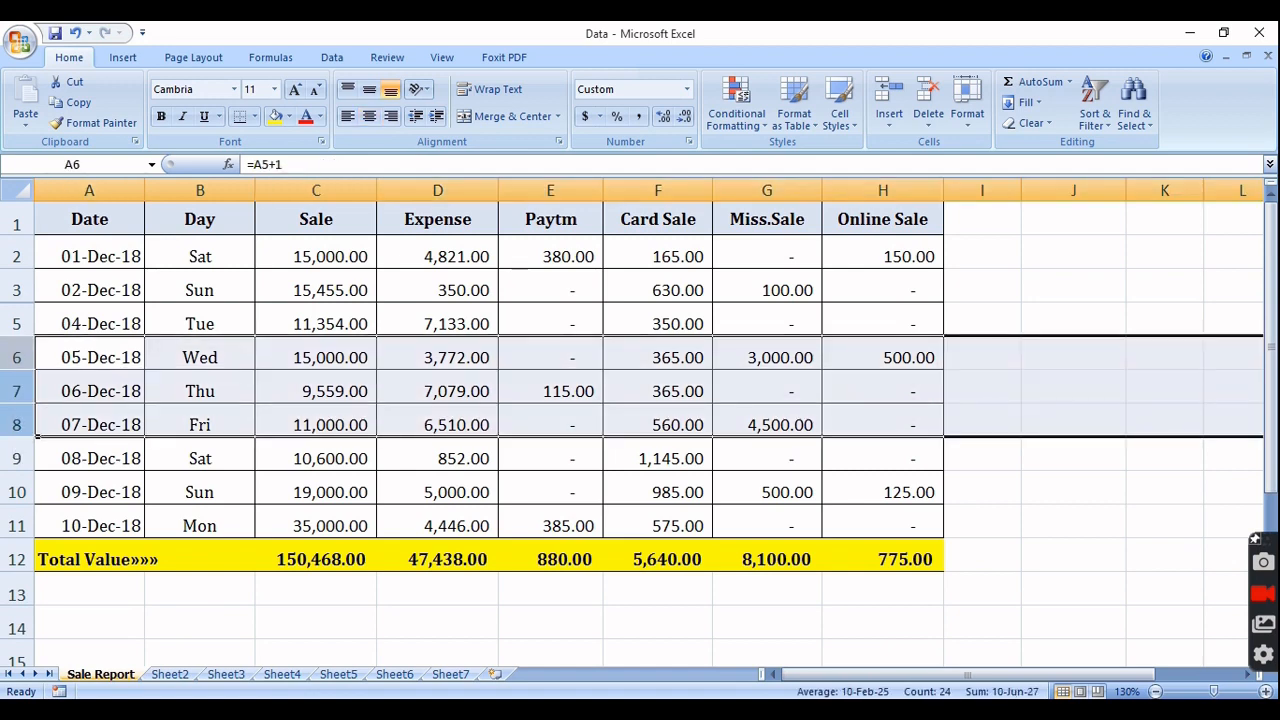
left_click(16, 357)
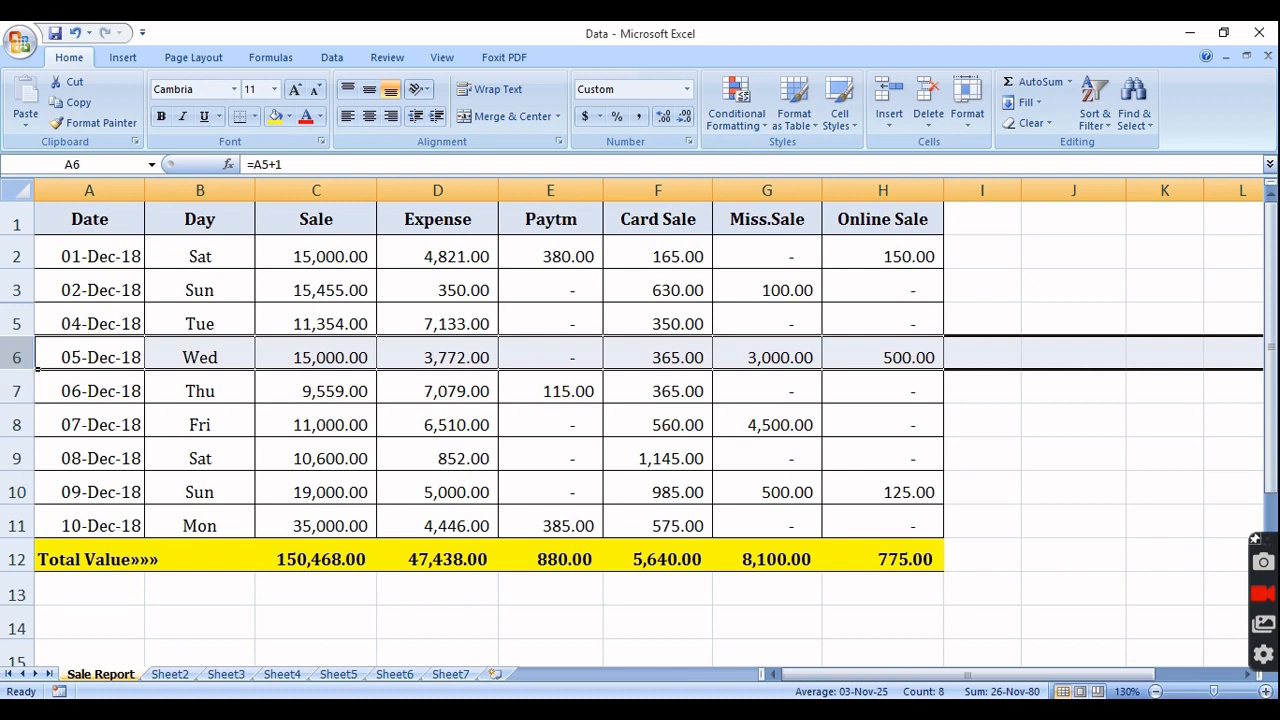
left_click_drag(20, 362, 51, 461)
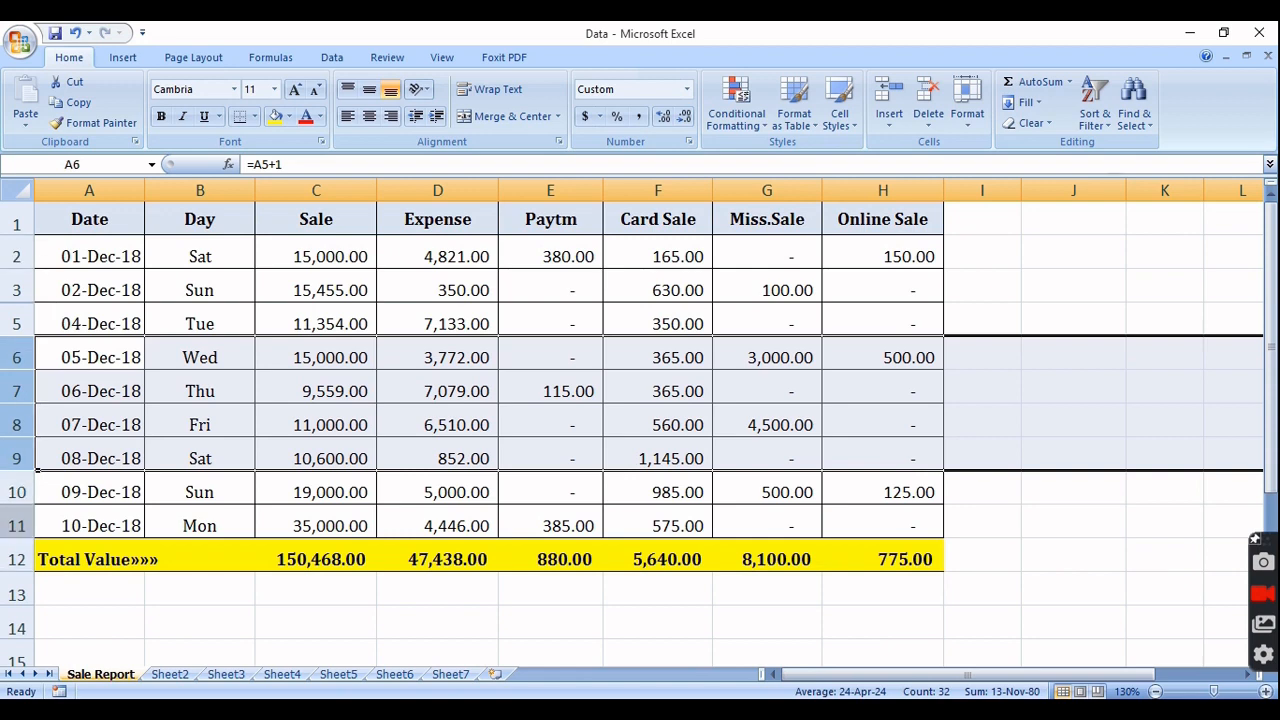
right_click(22, 526)
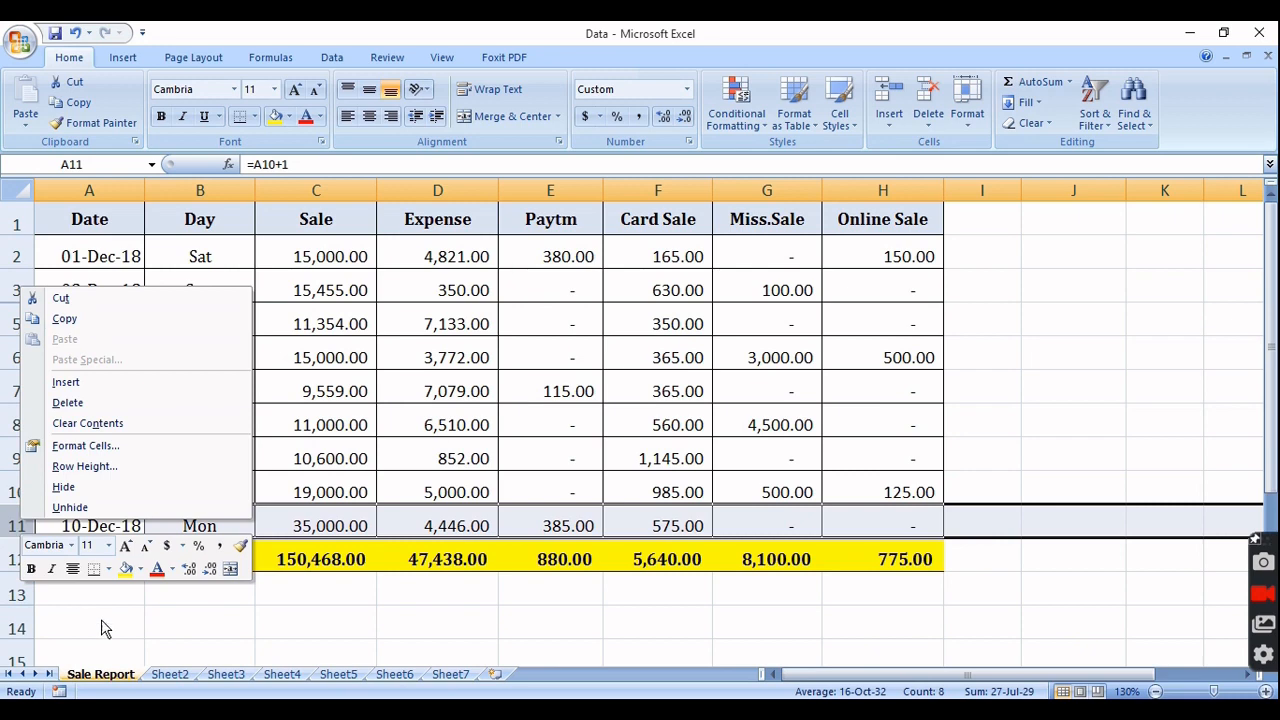
key("Escape")
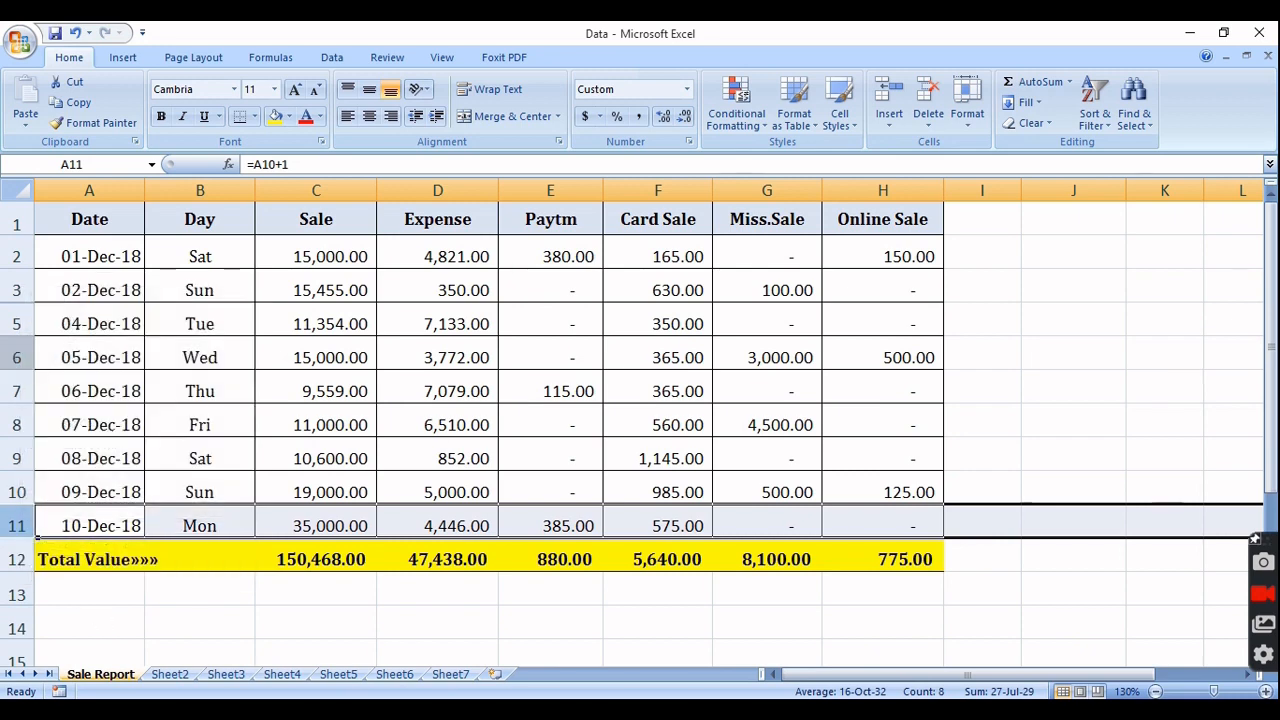
left_click_drag(17, 357, 17, 458)
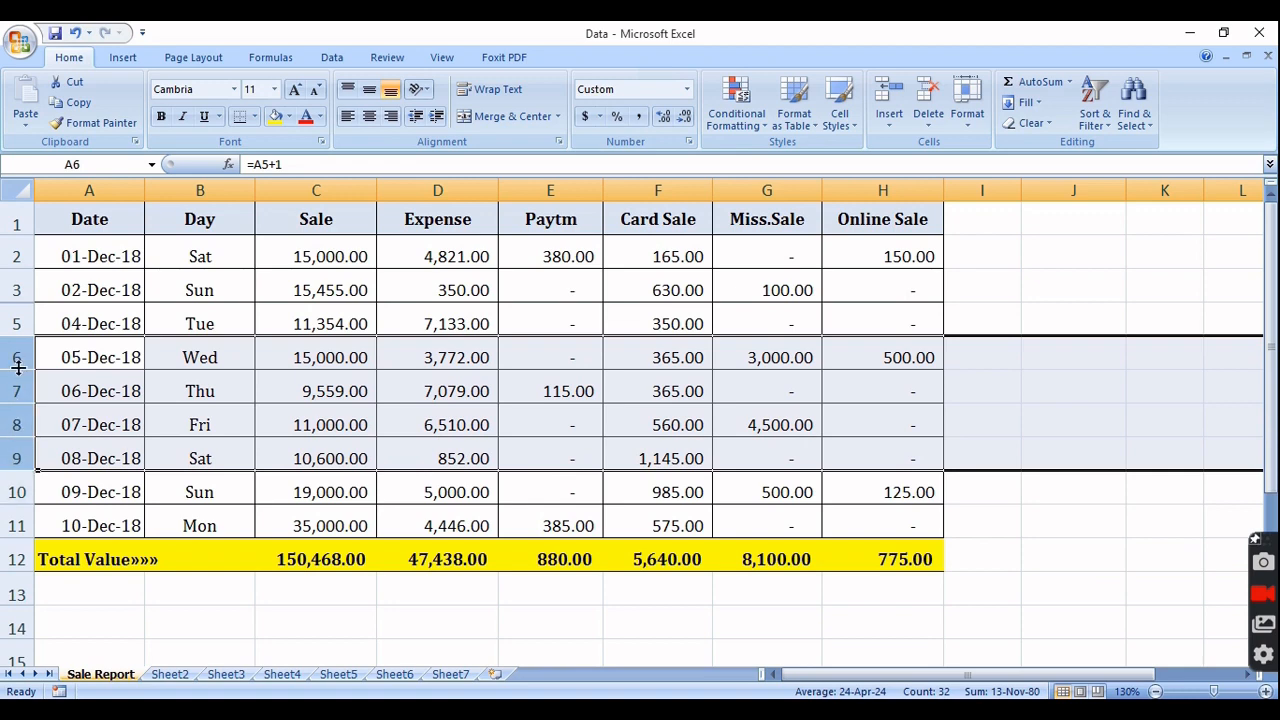
right_click(16, 400)
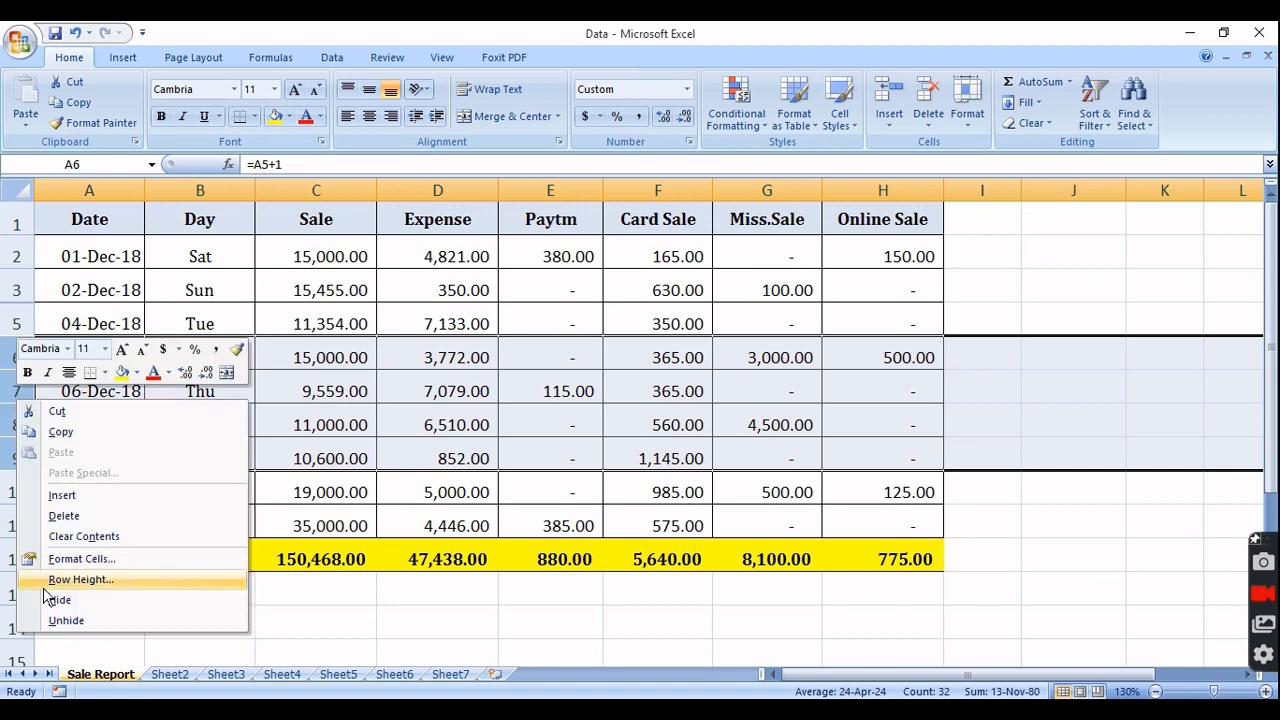
left_click(86, 602)
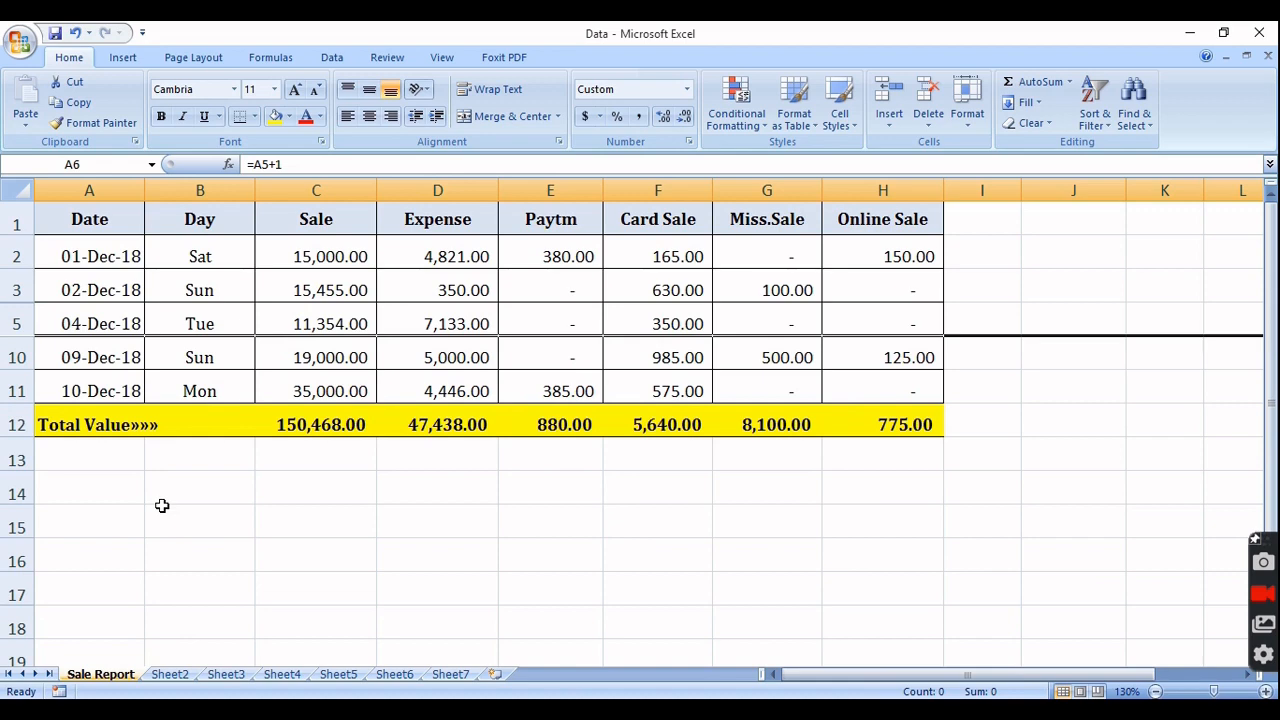
left_click(115, 510)
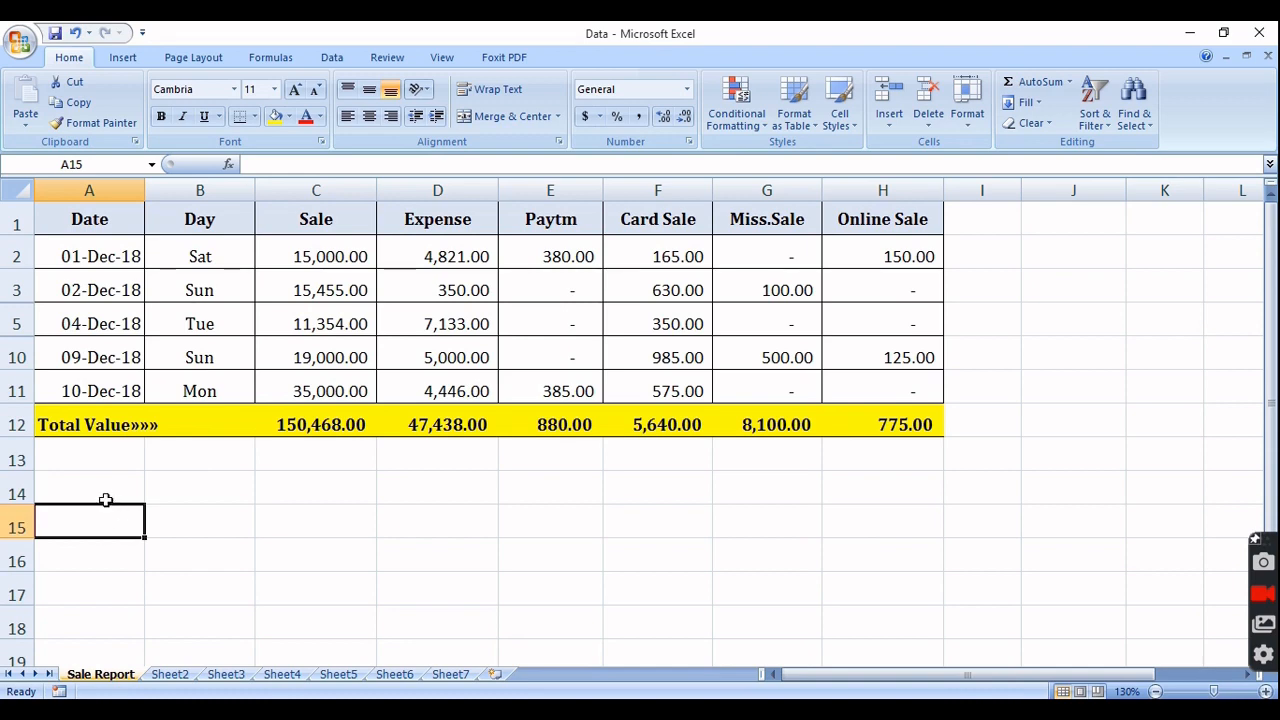
Undo the hiding of rows 6 to 9 and of row 4
key("ctrl+z")
key("ctrl+z")
scroll(108, 430, "up", 1)
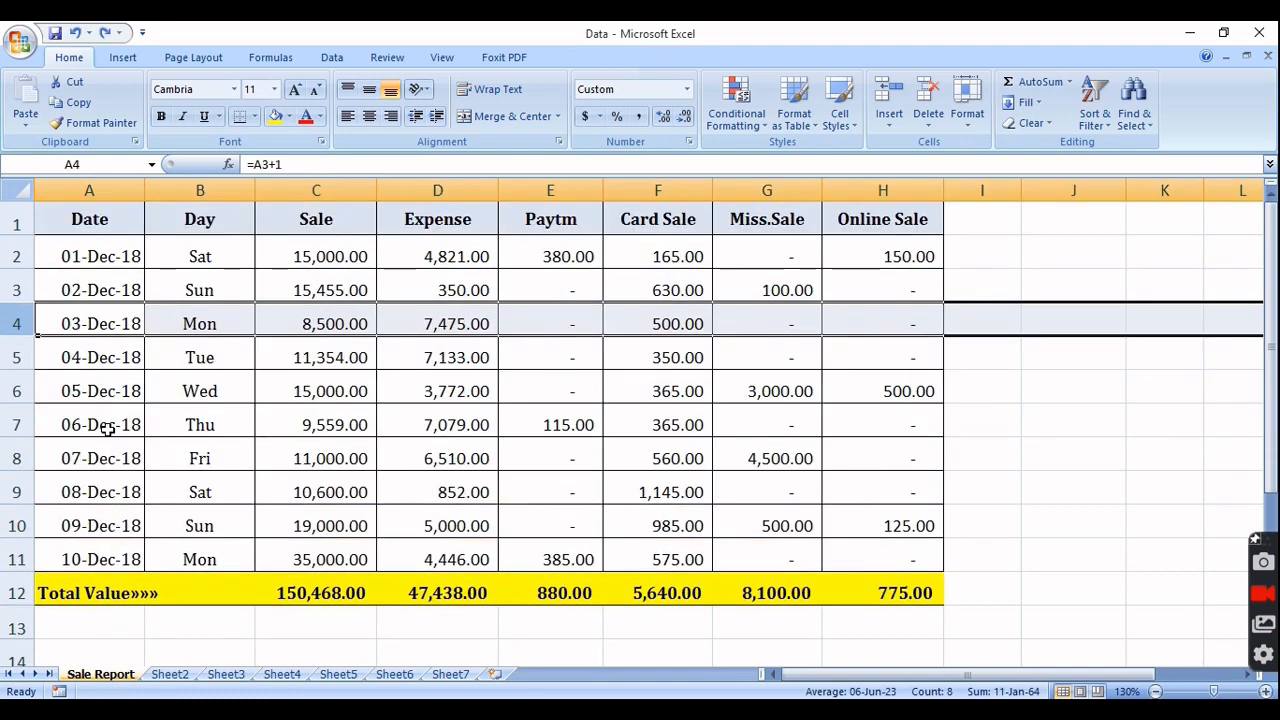
left_click(108, 394)
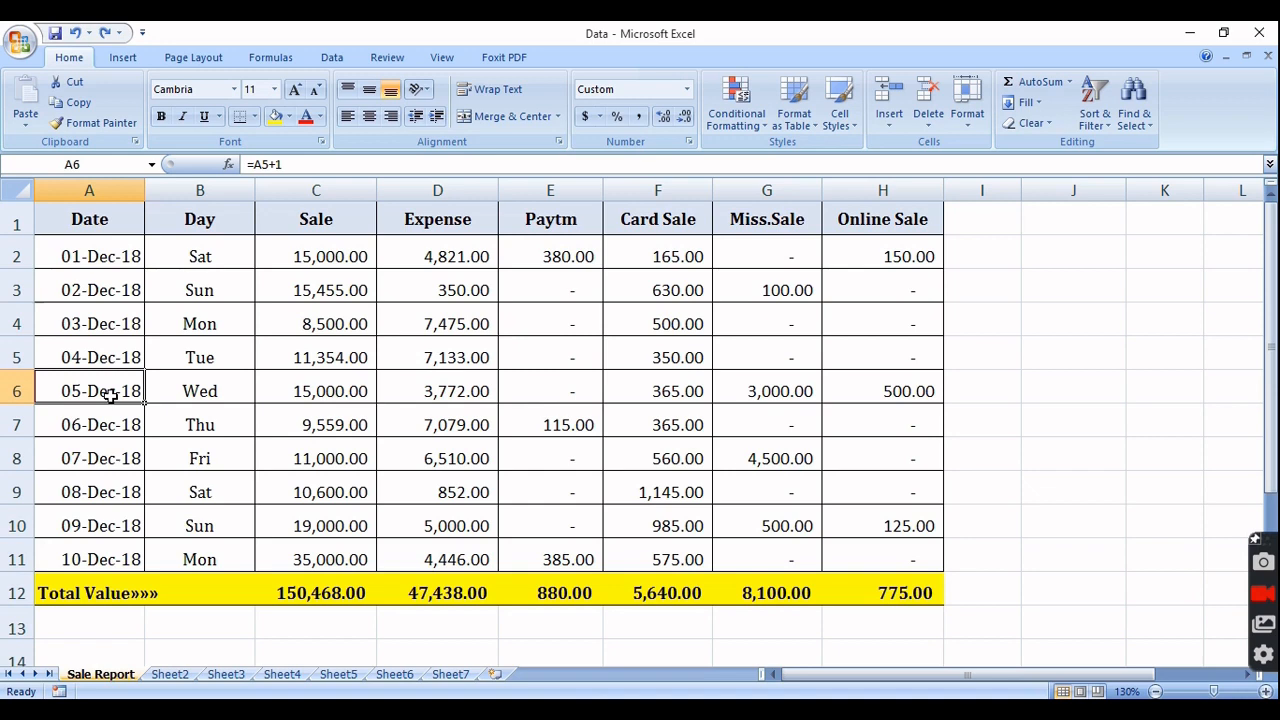
left_click(95, 352)
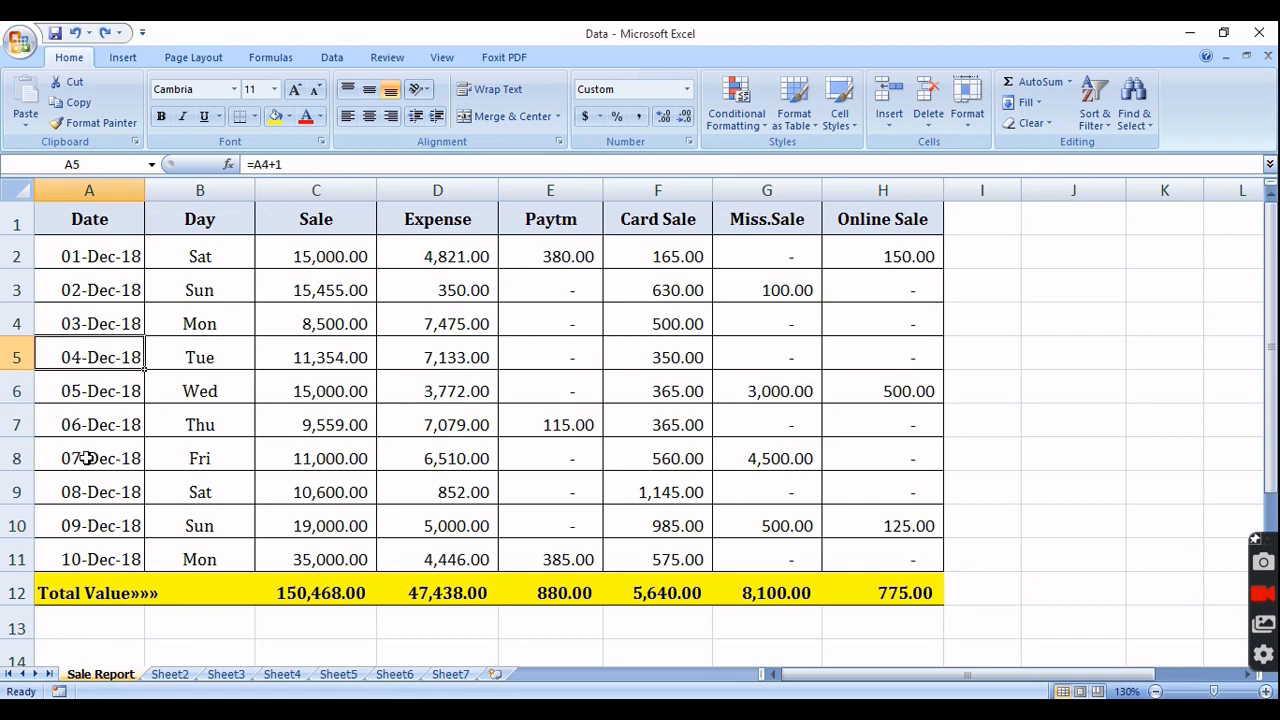
left_click(205, 357)
left_click(64, 360)
left_click(326, 350)
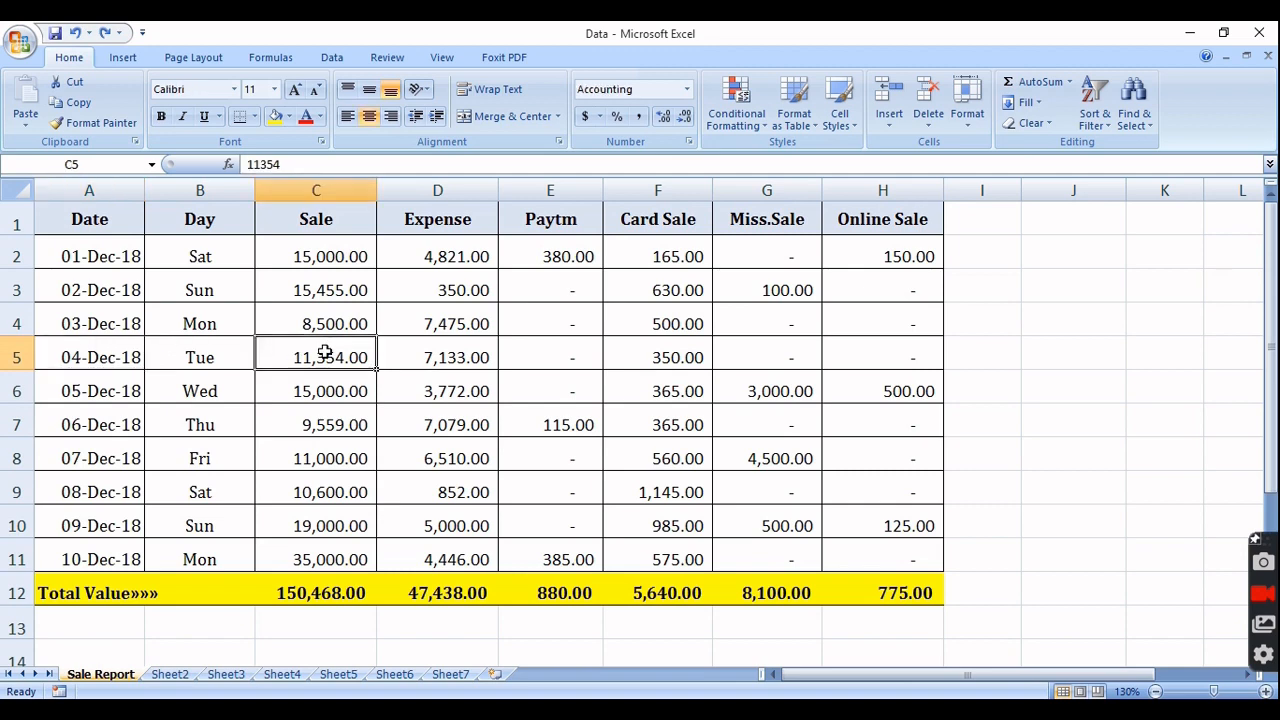
left_click(176, 357)
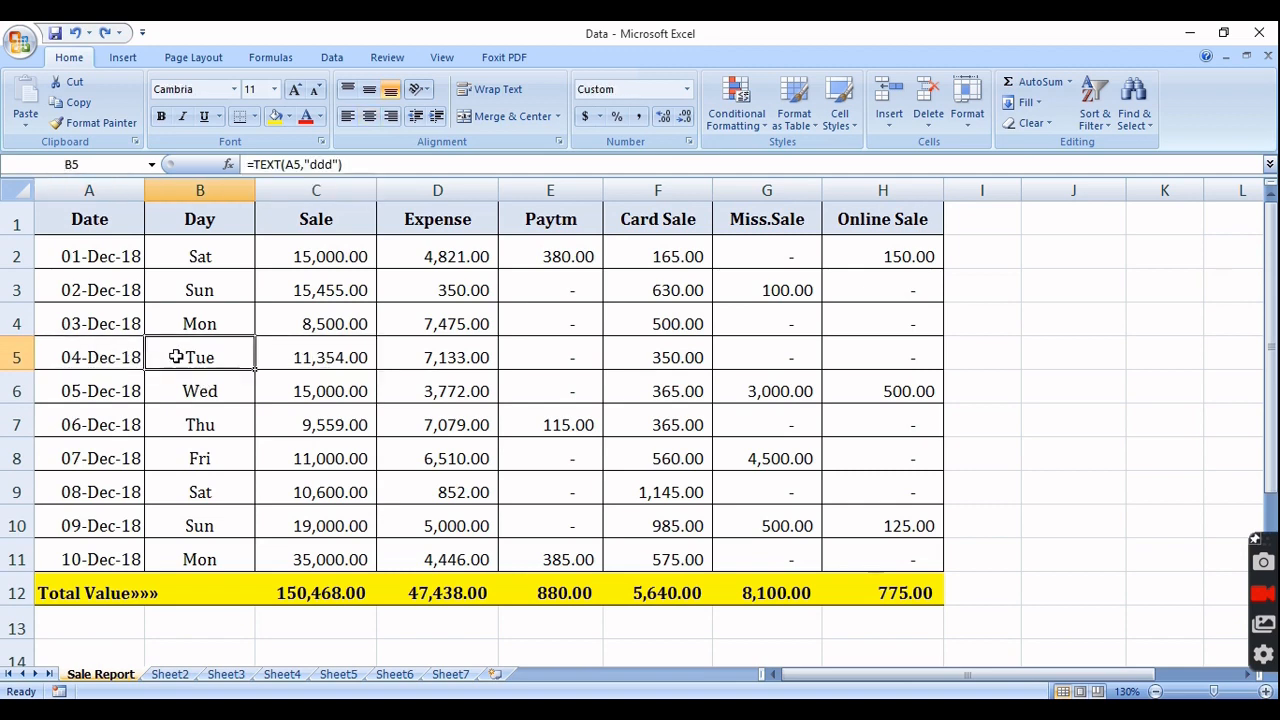
left_click(18, 360)
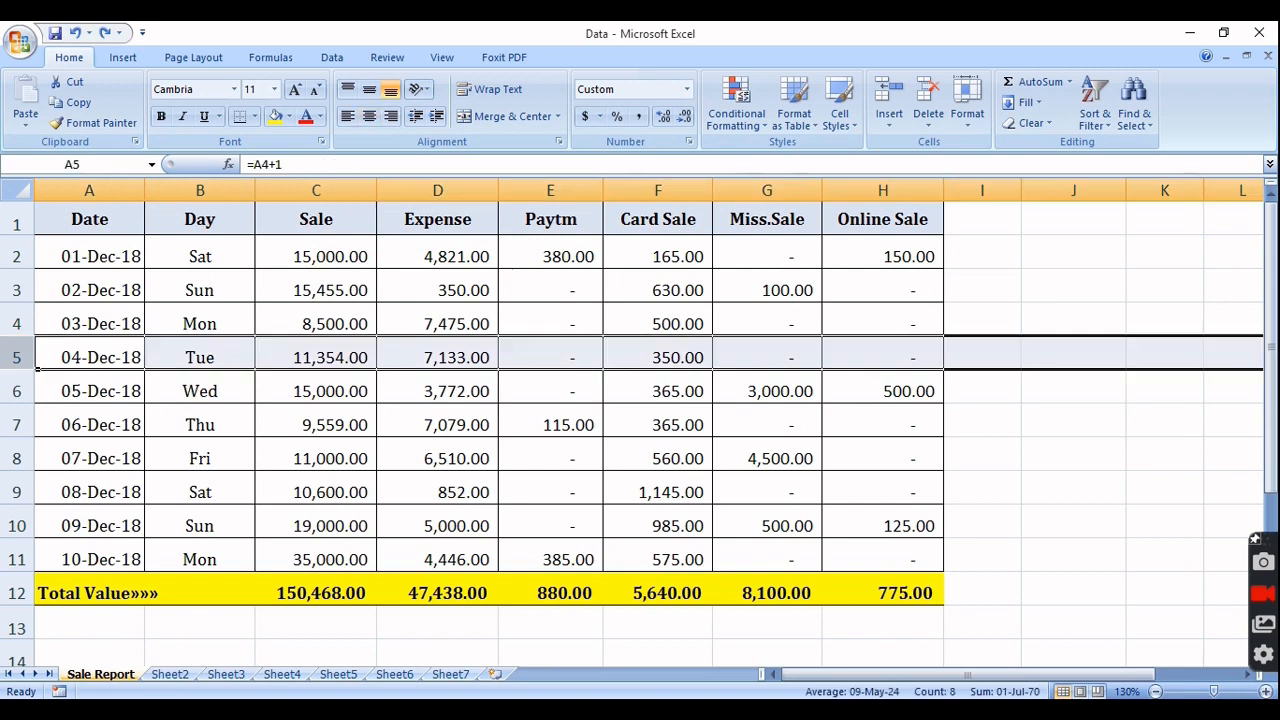
left_click(245, 419)
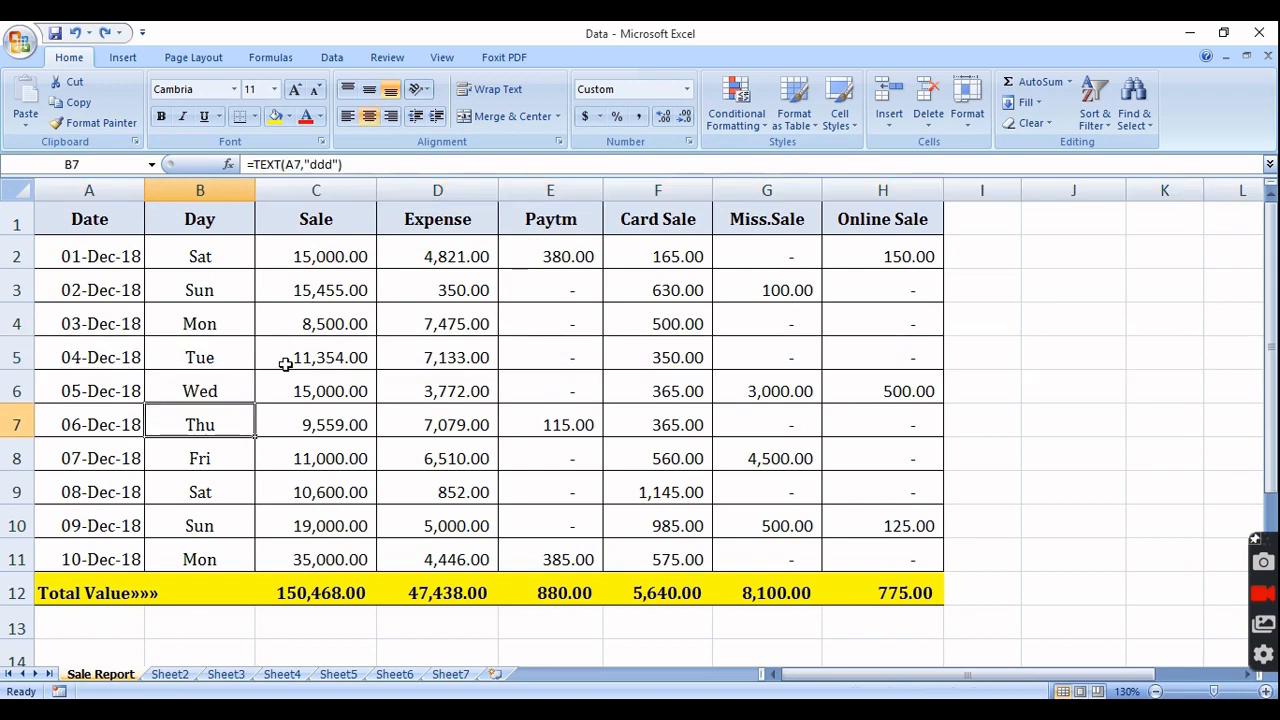
left_click(94, 352)
left_click(210, 358)
left_click(362, 356)
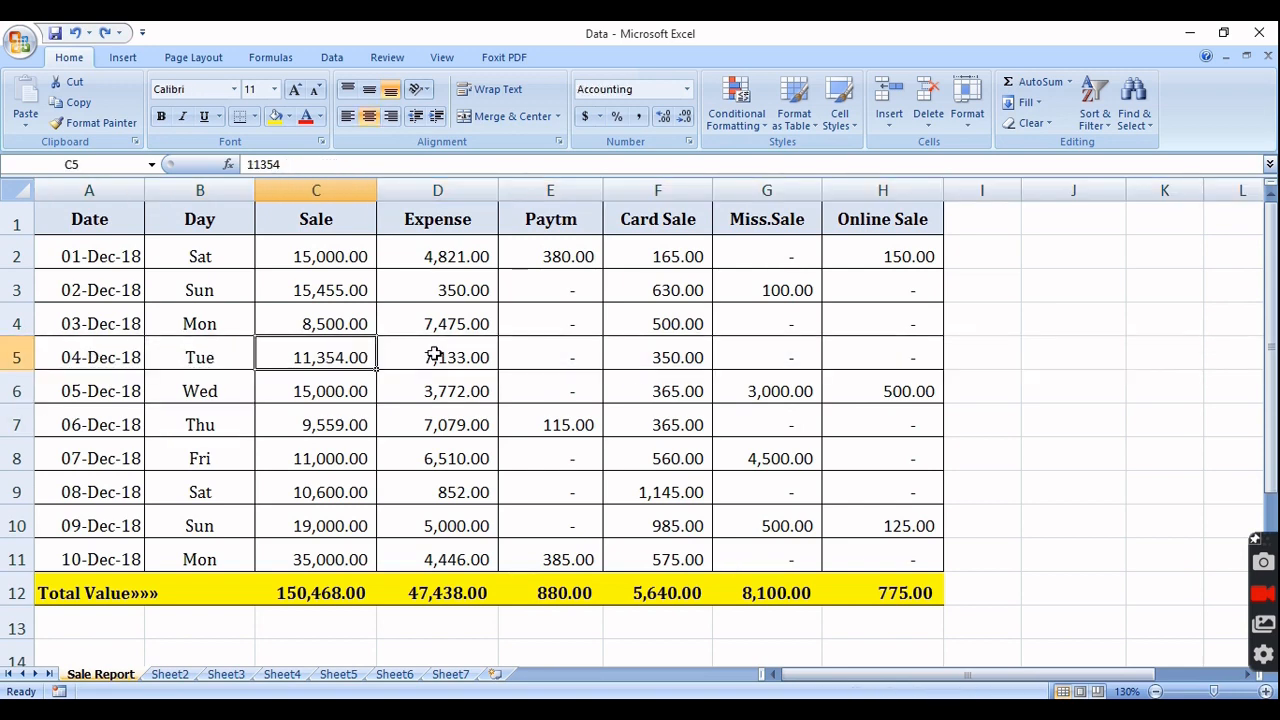
left_click(652, 346)
left_click(562, 350)
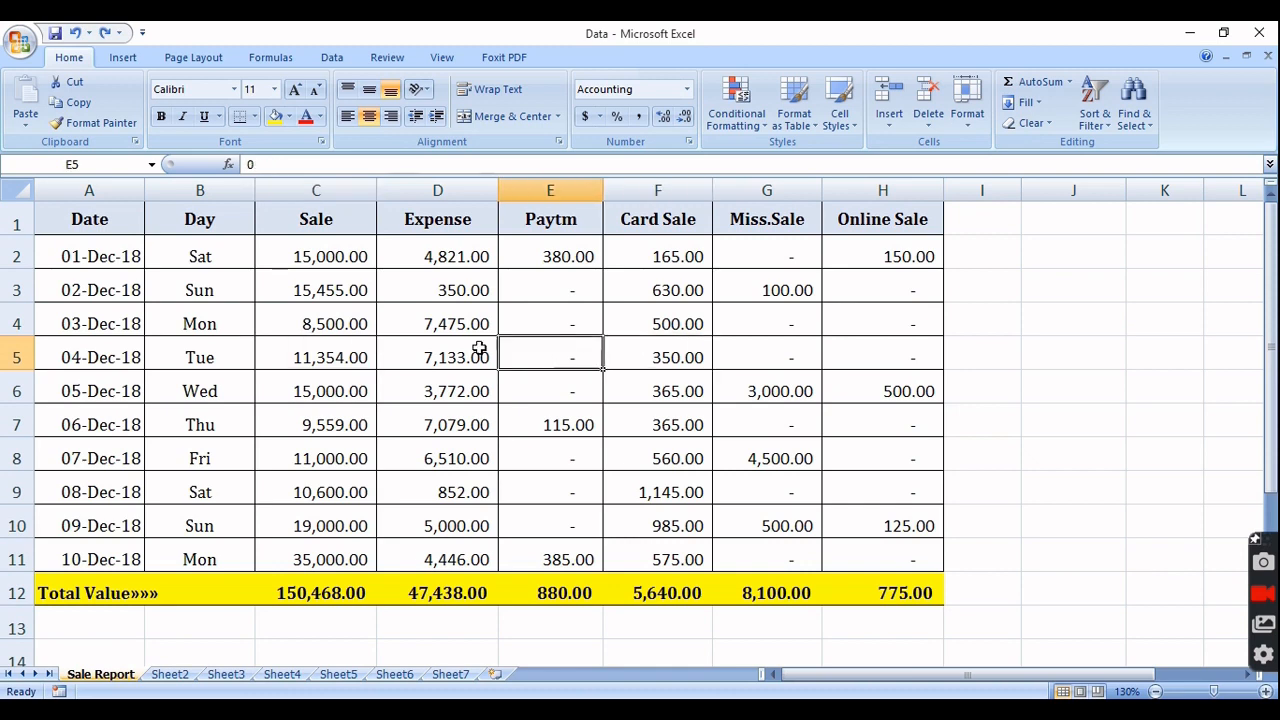
Hide row 5, the 04-Dec-18 record, from its Expense cell D5 using the Hide Rows command
left_click(479, 347)
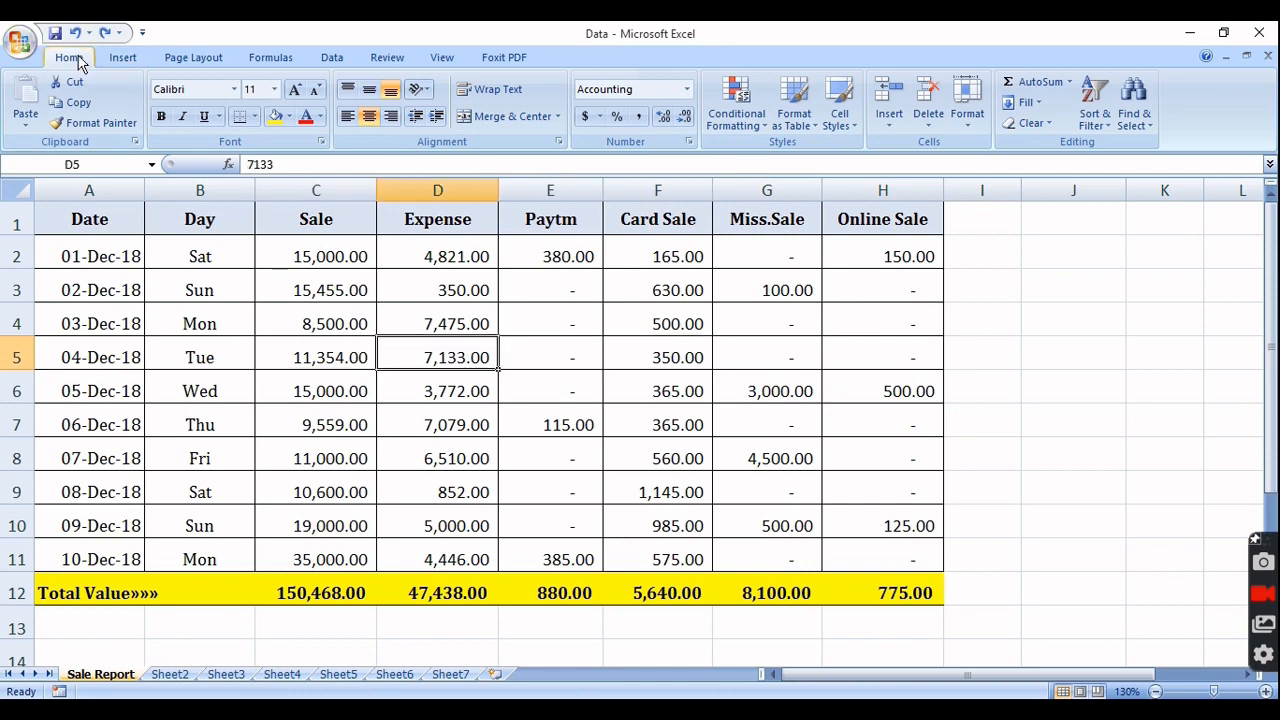
left_click(966, 120)
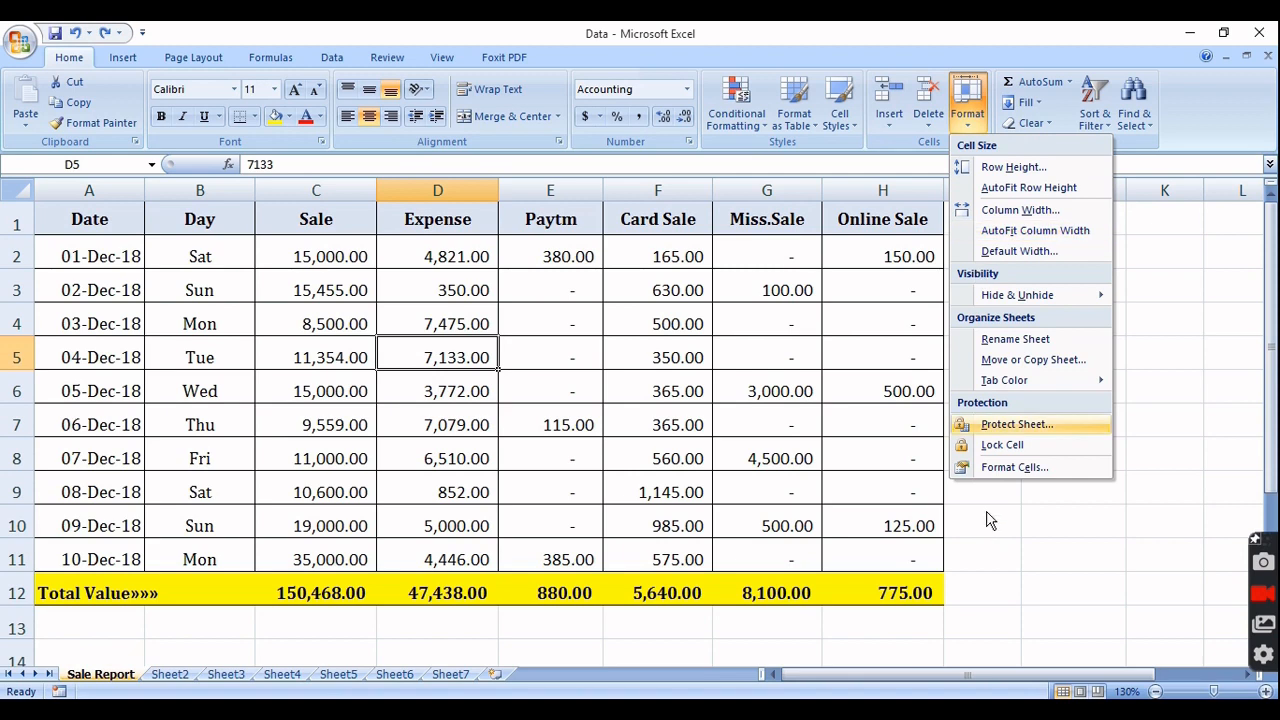
mouse_move(1010, 296)
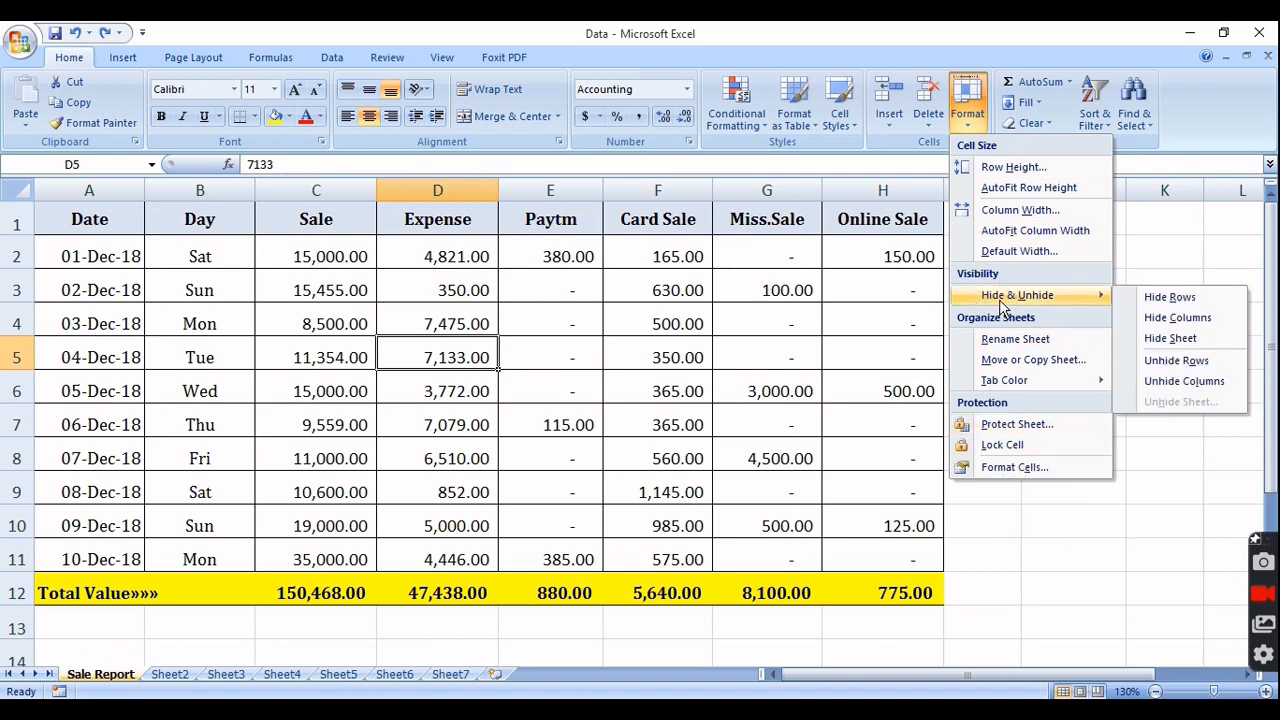
left_click(1170, 296)
left_click(97, 392)
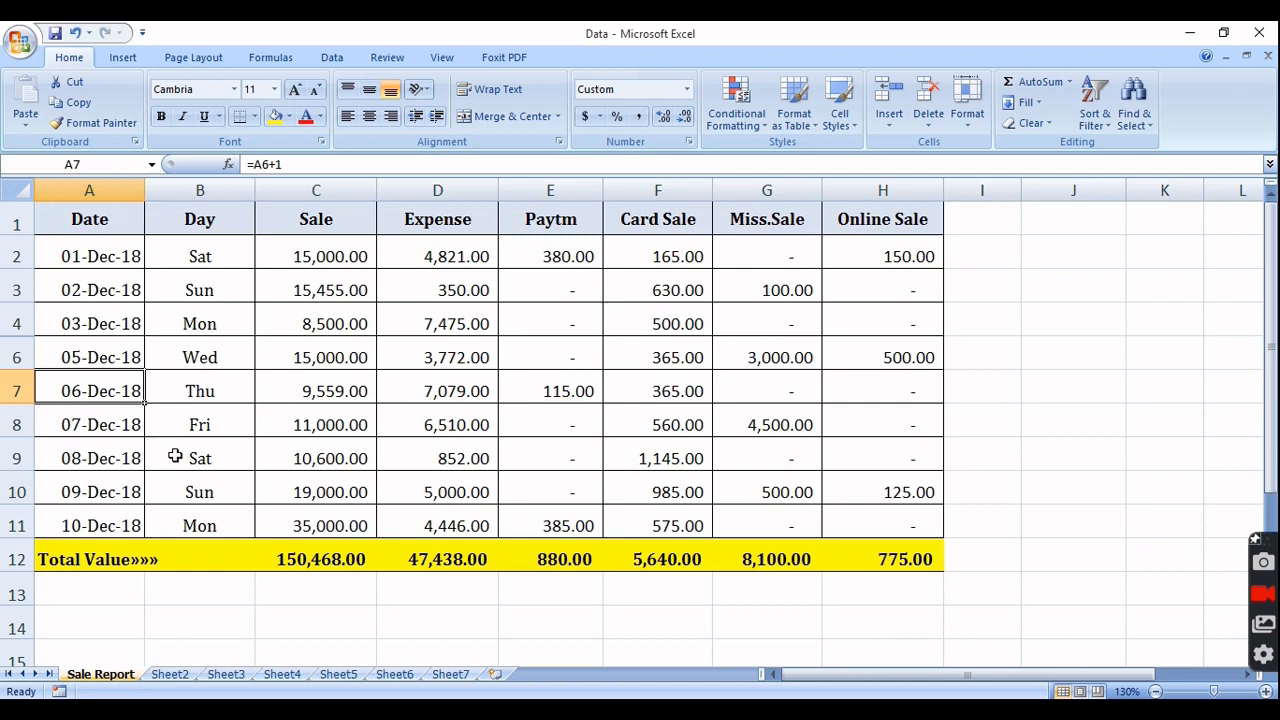
left_click(212, 390)
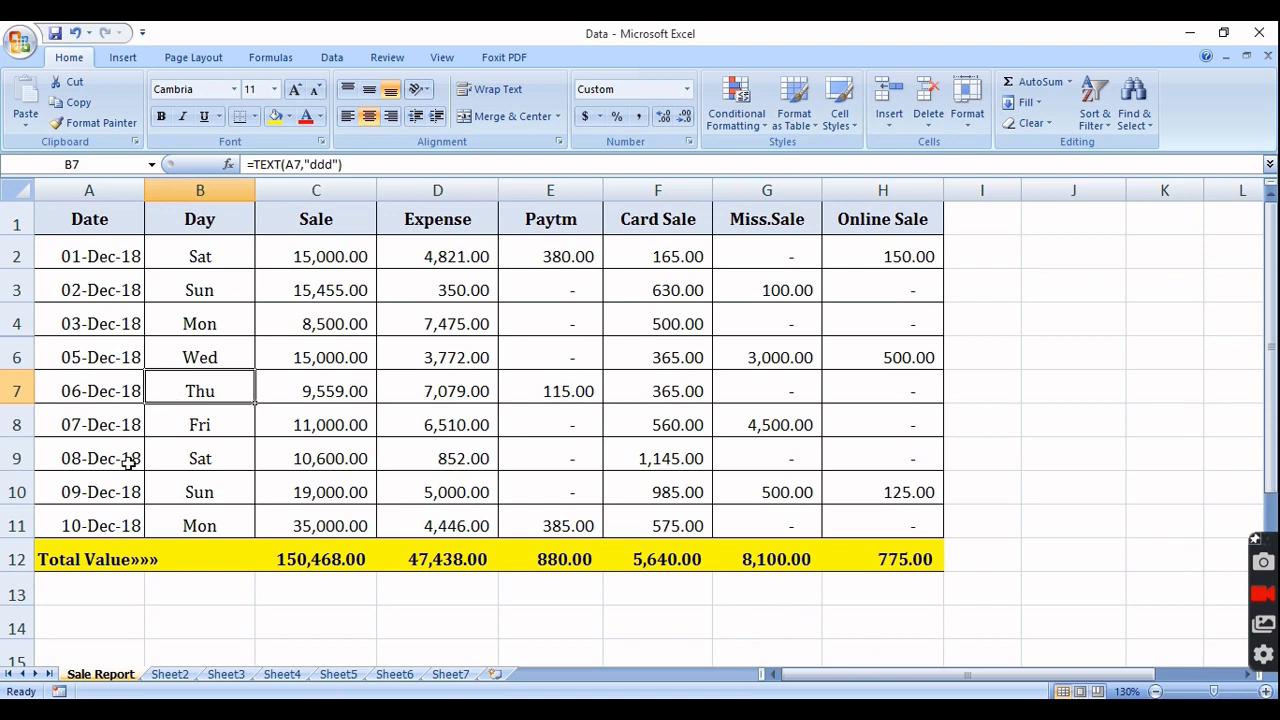
left_click(94, 357)
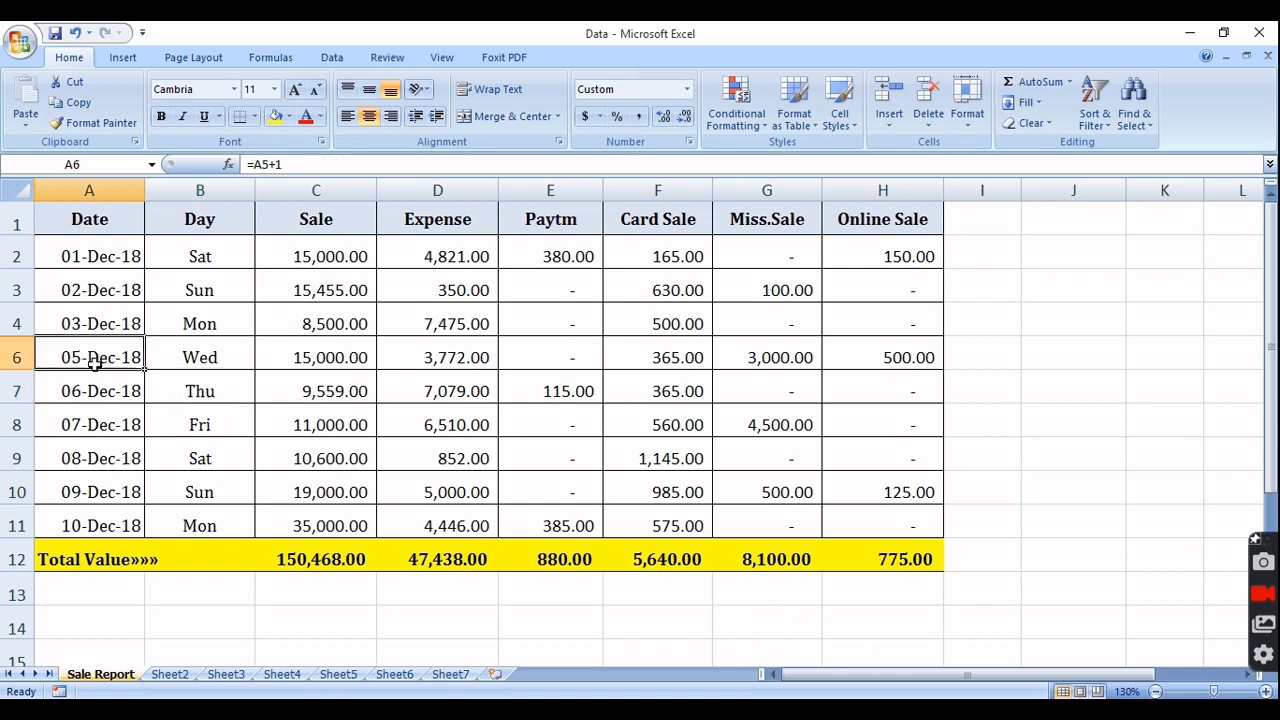
left_click(95, 378)
left_click(91, 356)
left_click(94, 392)
left_click(100, 358)
left_click(103, 391)
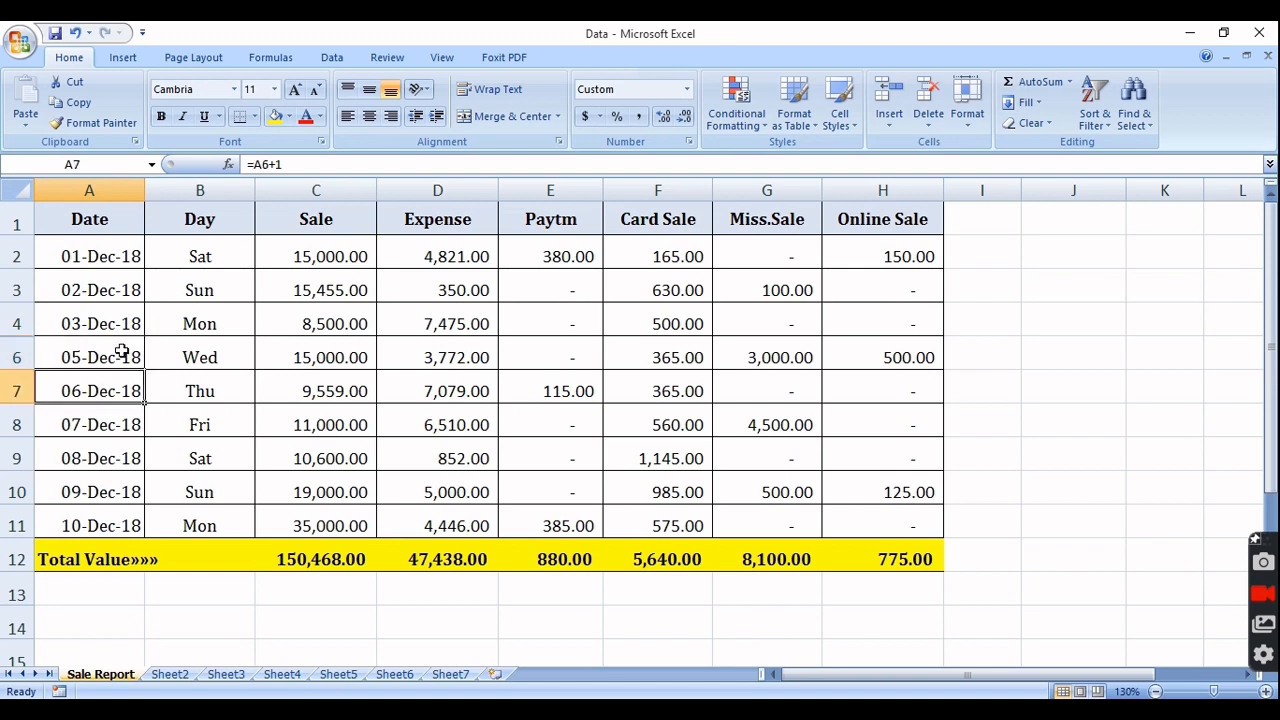
left_click(120, 352)
key("Down")
key("Right")
key("Right")
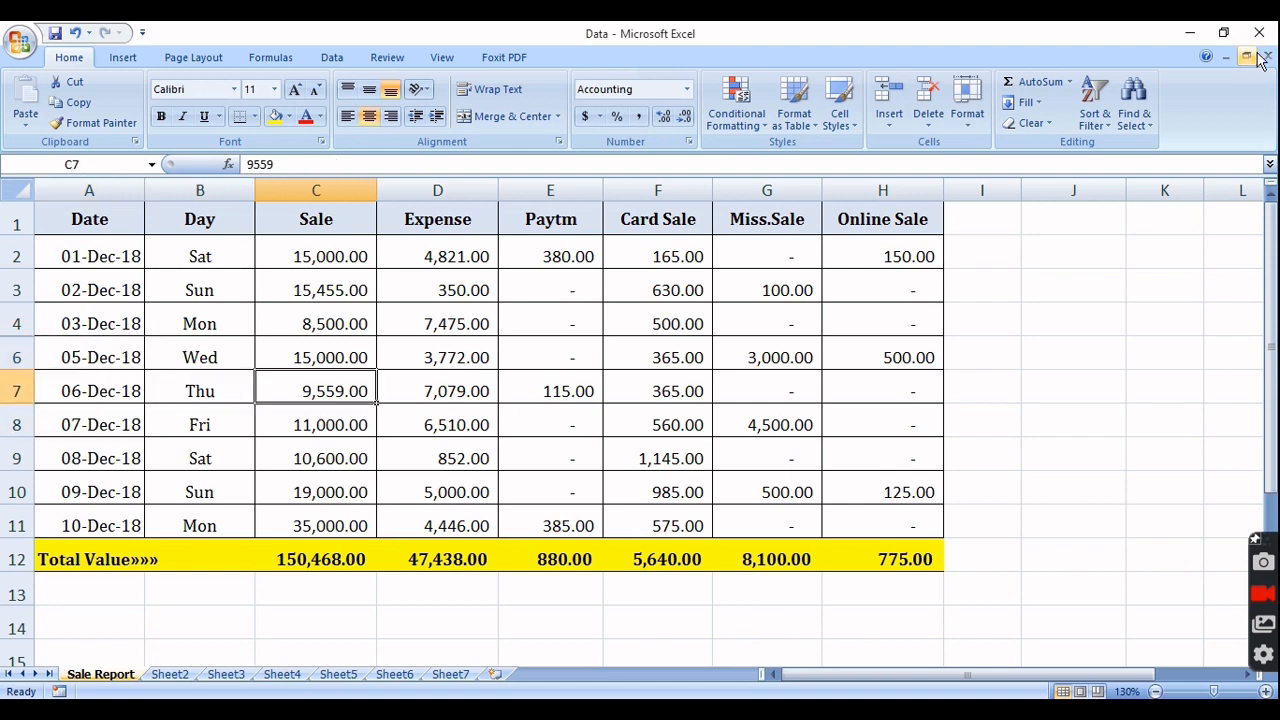
key("Up")
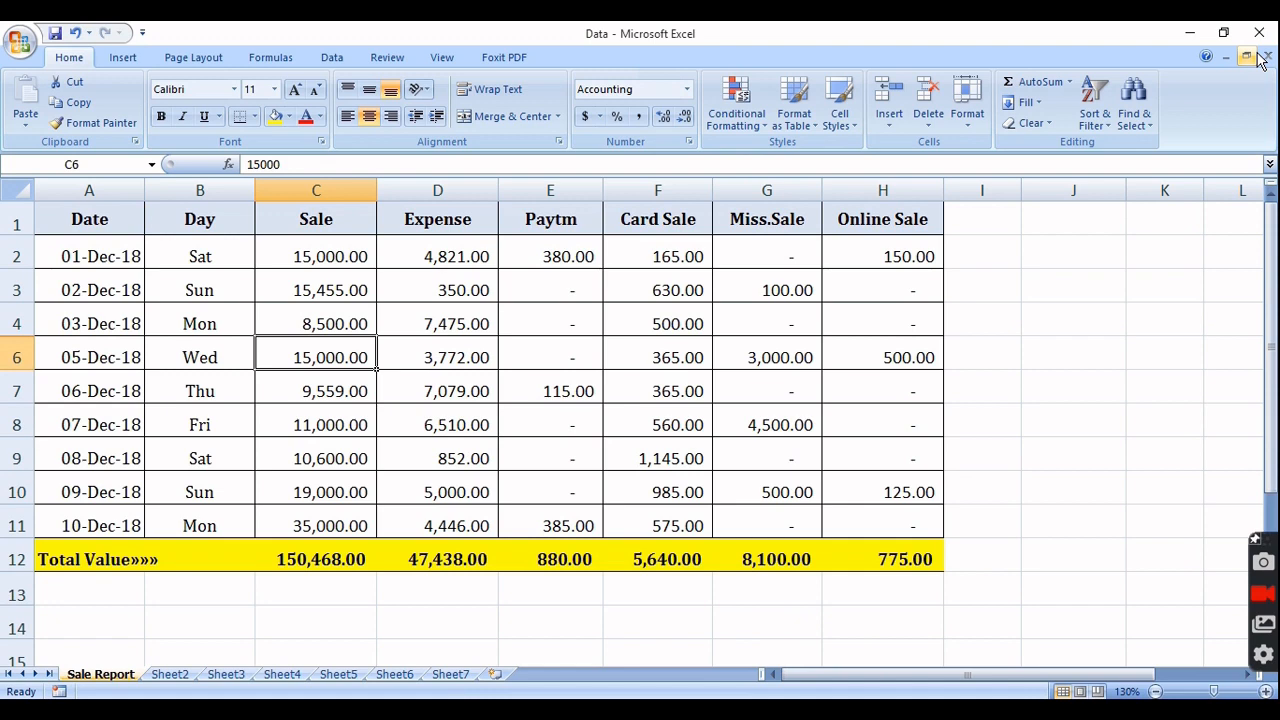
key("shift+space")
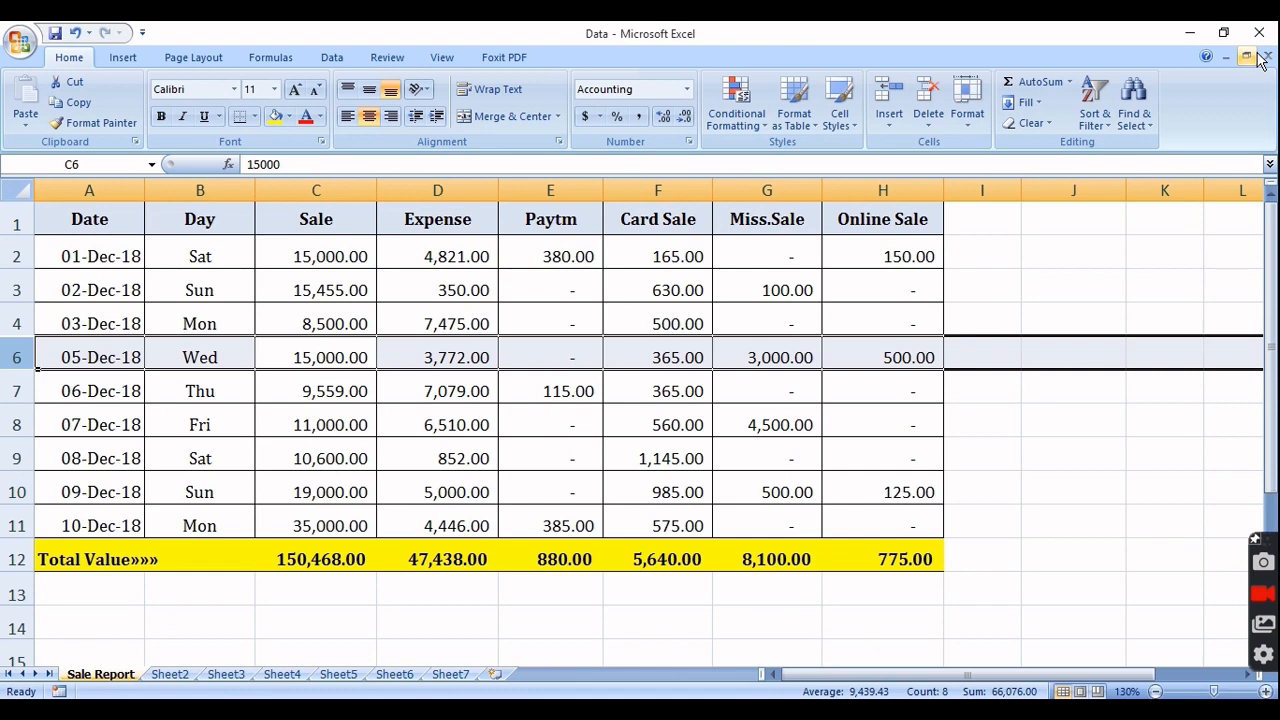
key("shift+Down")
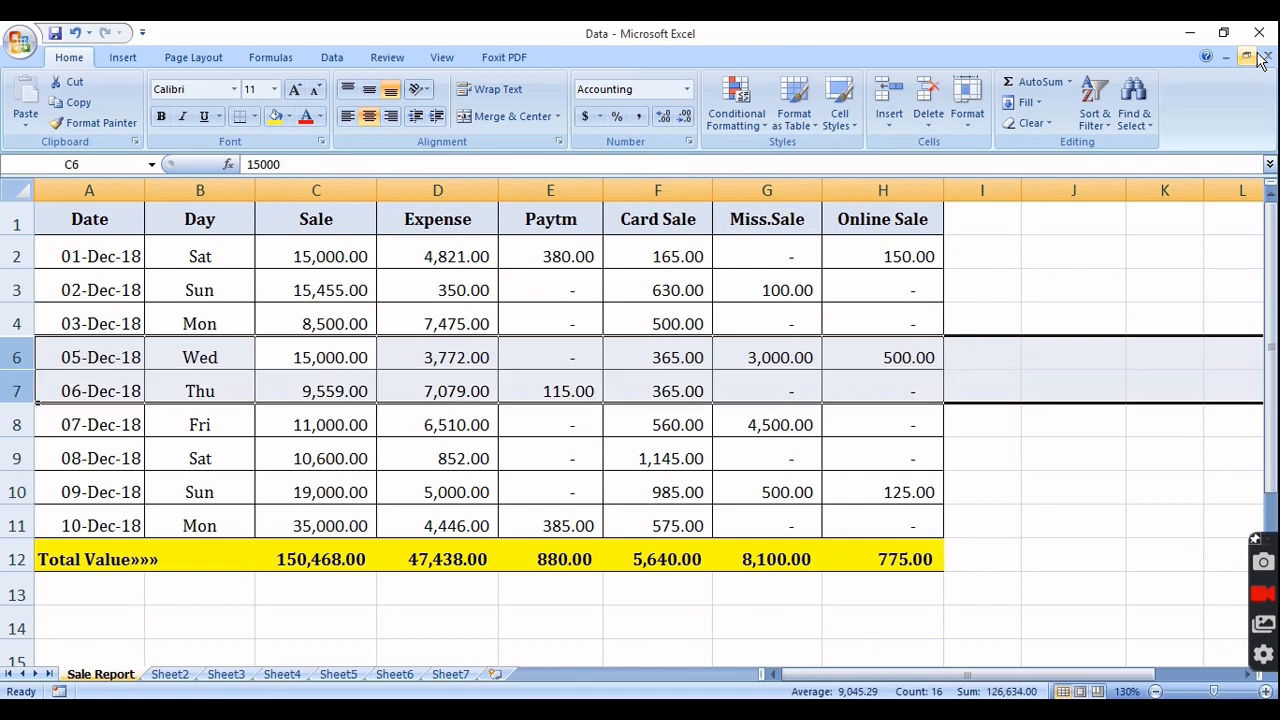
key("Down")
key("Up")
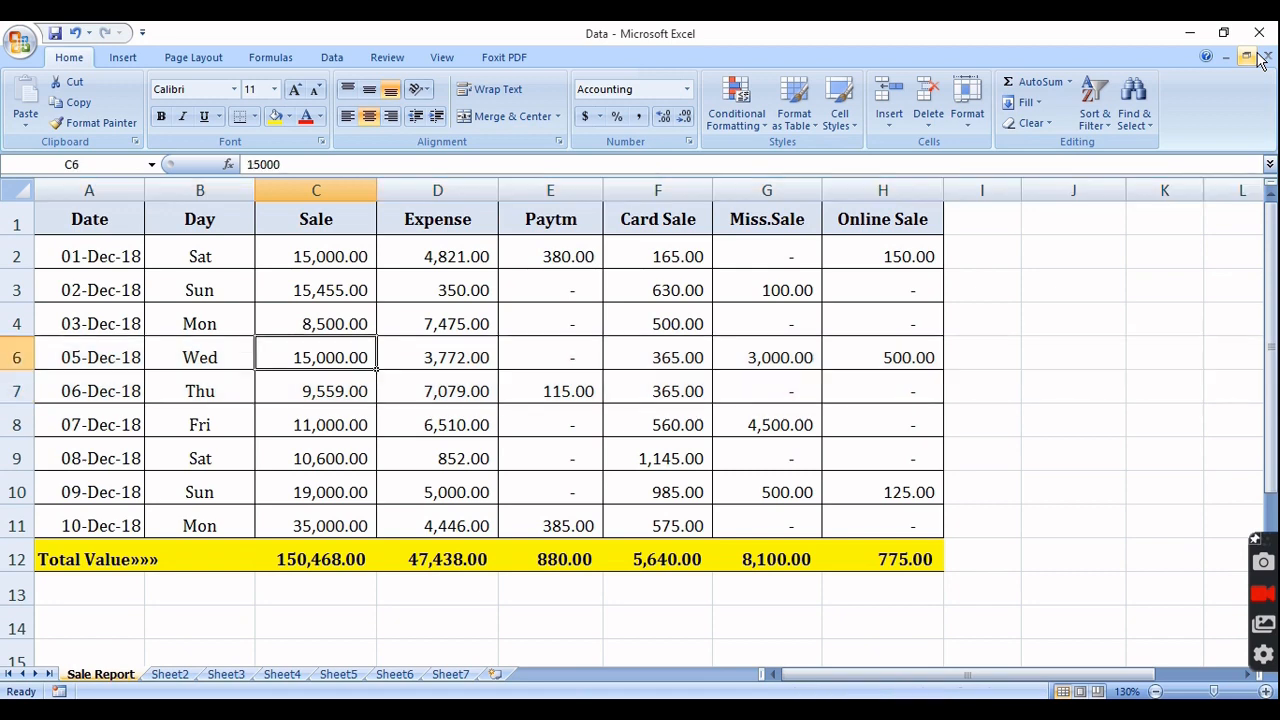
Hide rows 6 and 7 together, the 05-Dec-18 and 06-Dec-18 records, starting from their Day cells B6:B7
key("Left")
key("Left")
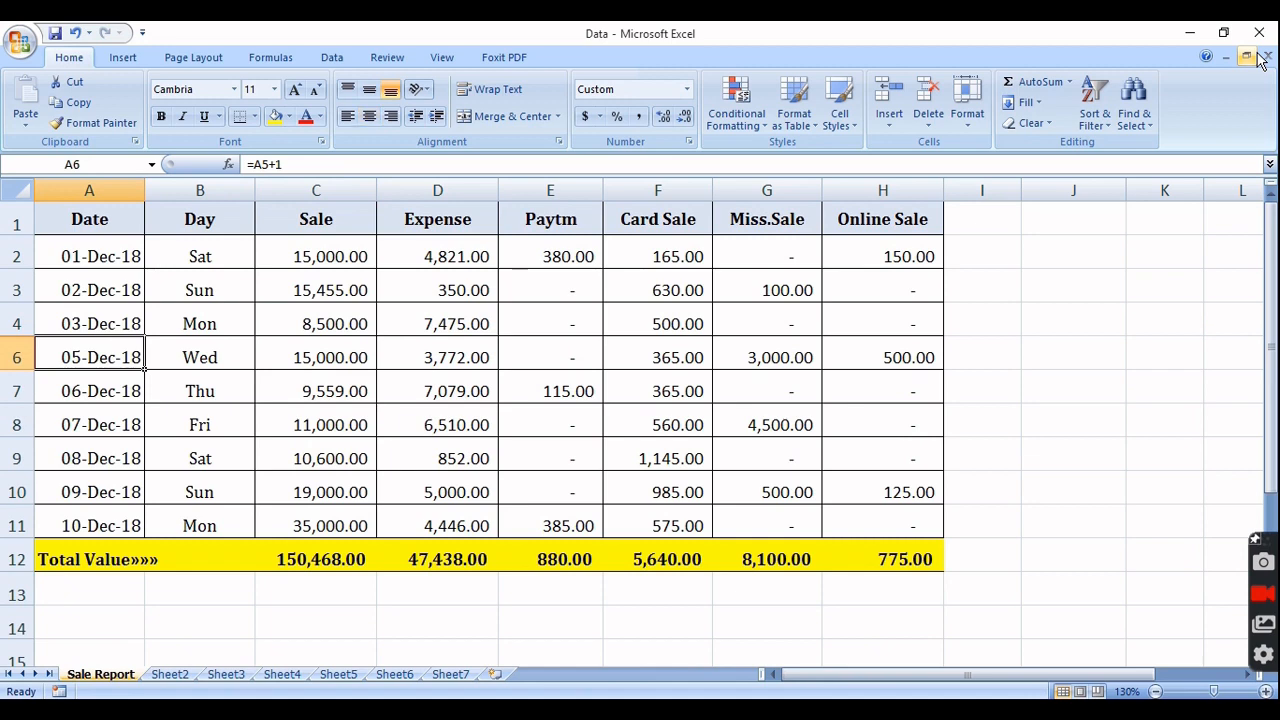
key("Right")
key("Left")
key("Right")
key("shift+Down")
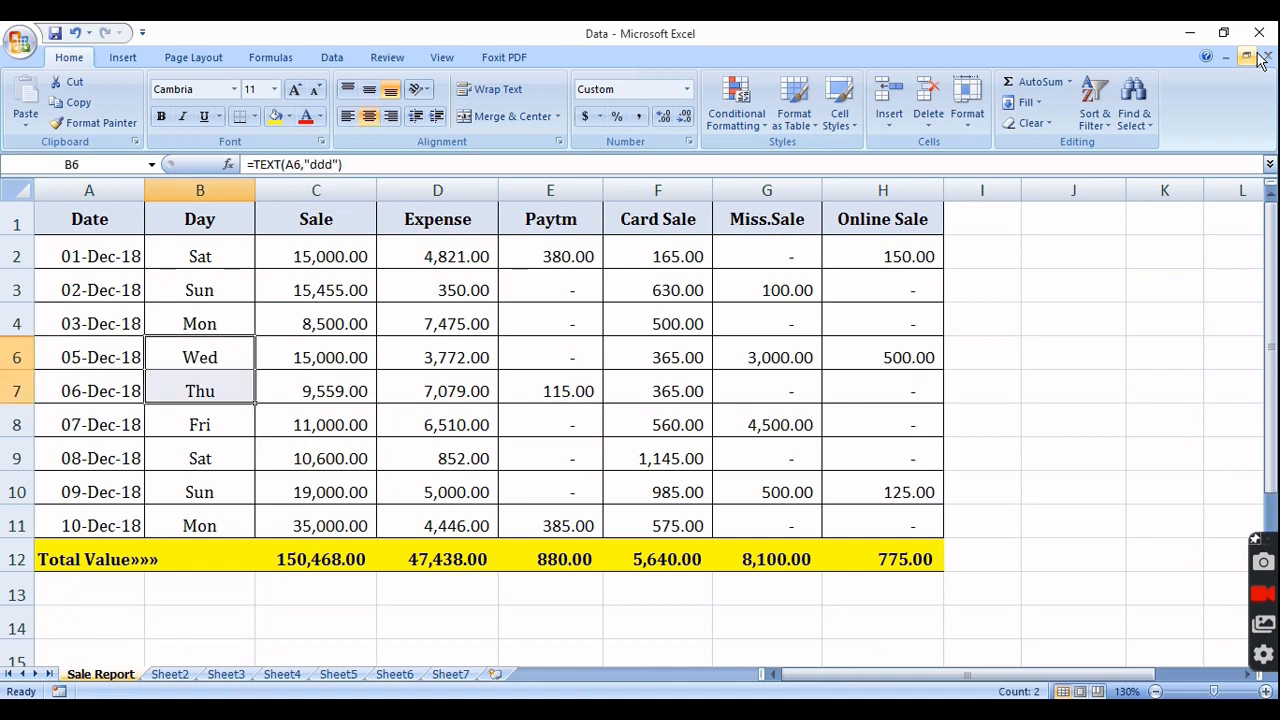
key("shift+space")
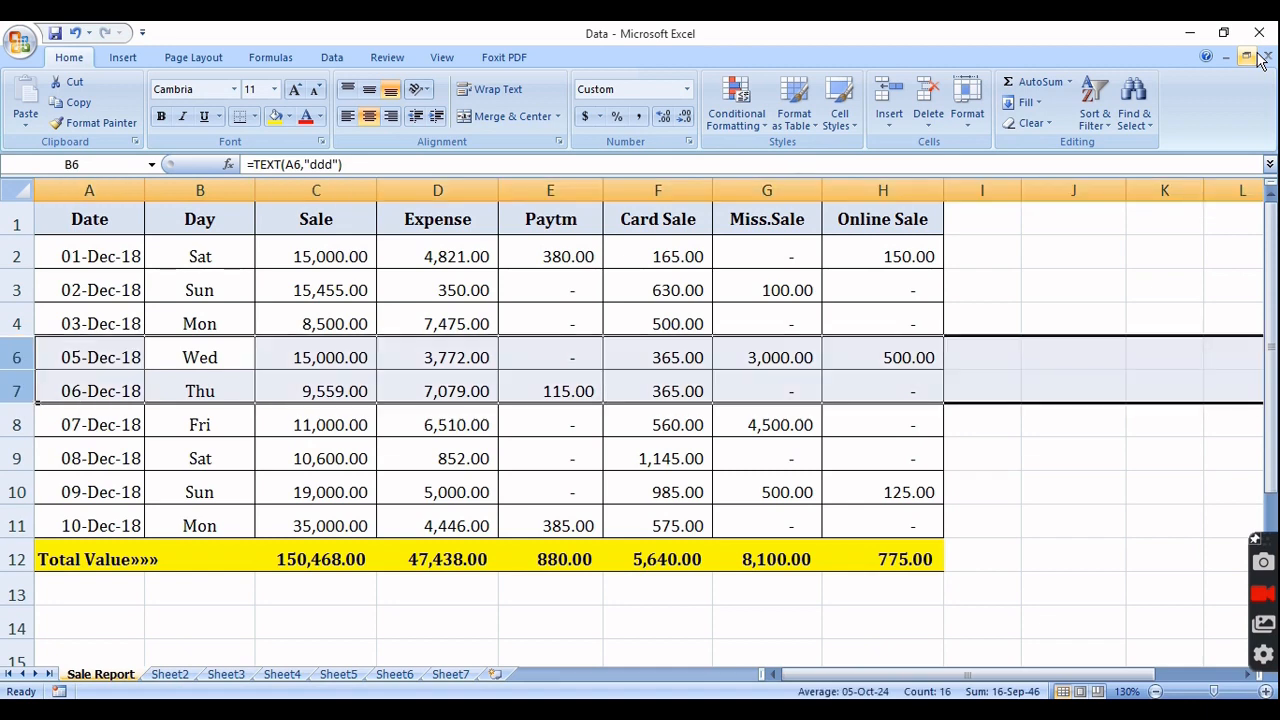
key("ctrl+9")
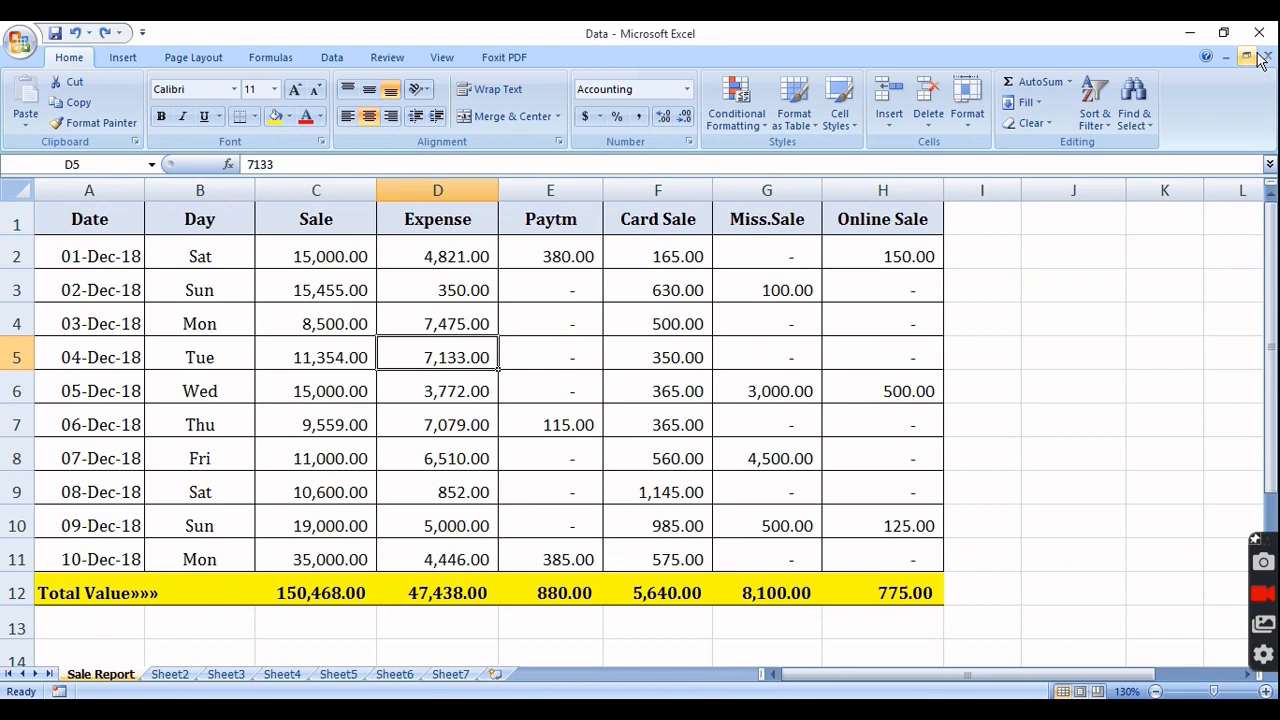
left_click(89, 259)
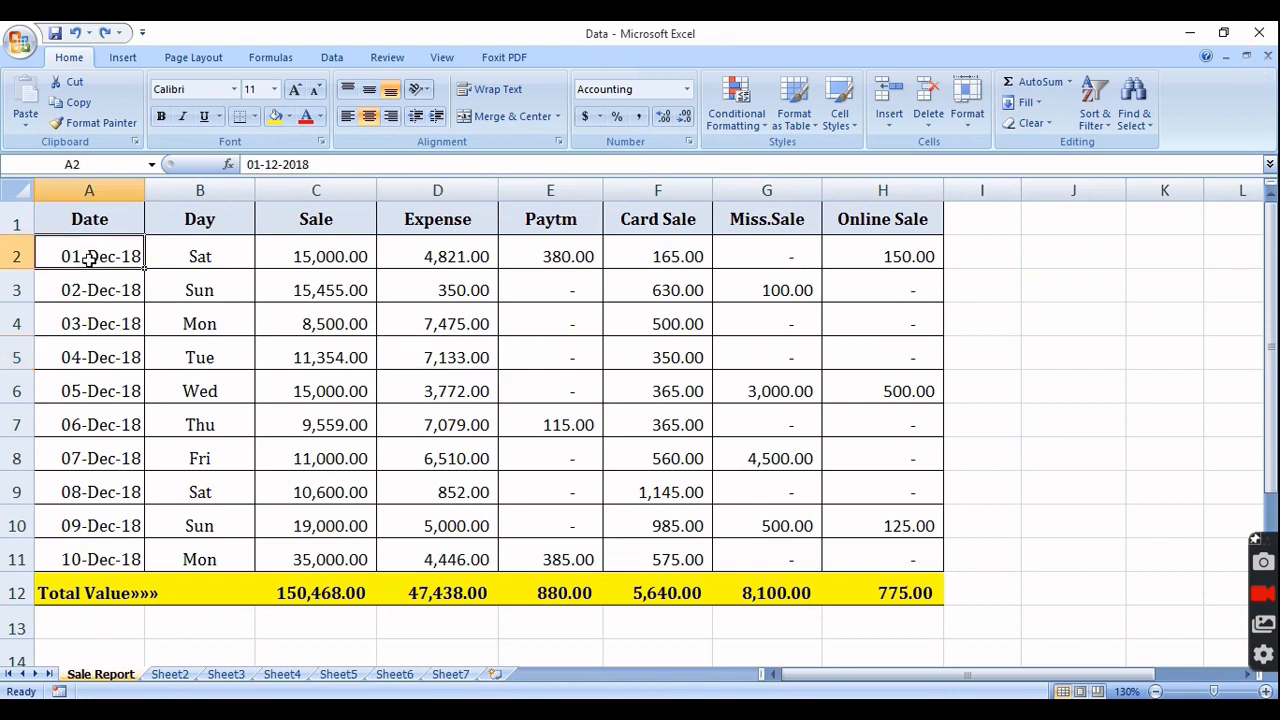
left_click(90, 392)
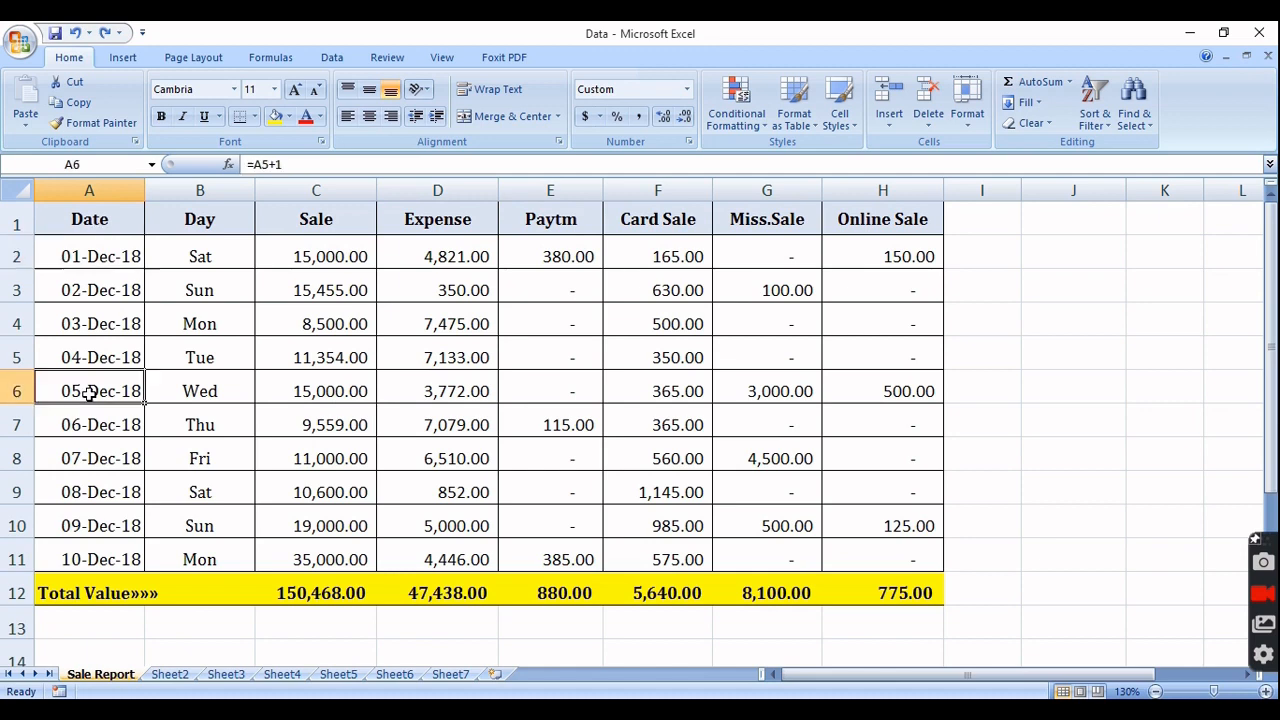
left_click(104, 492)
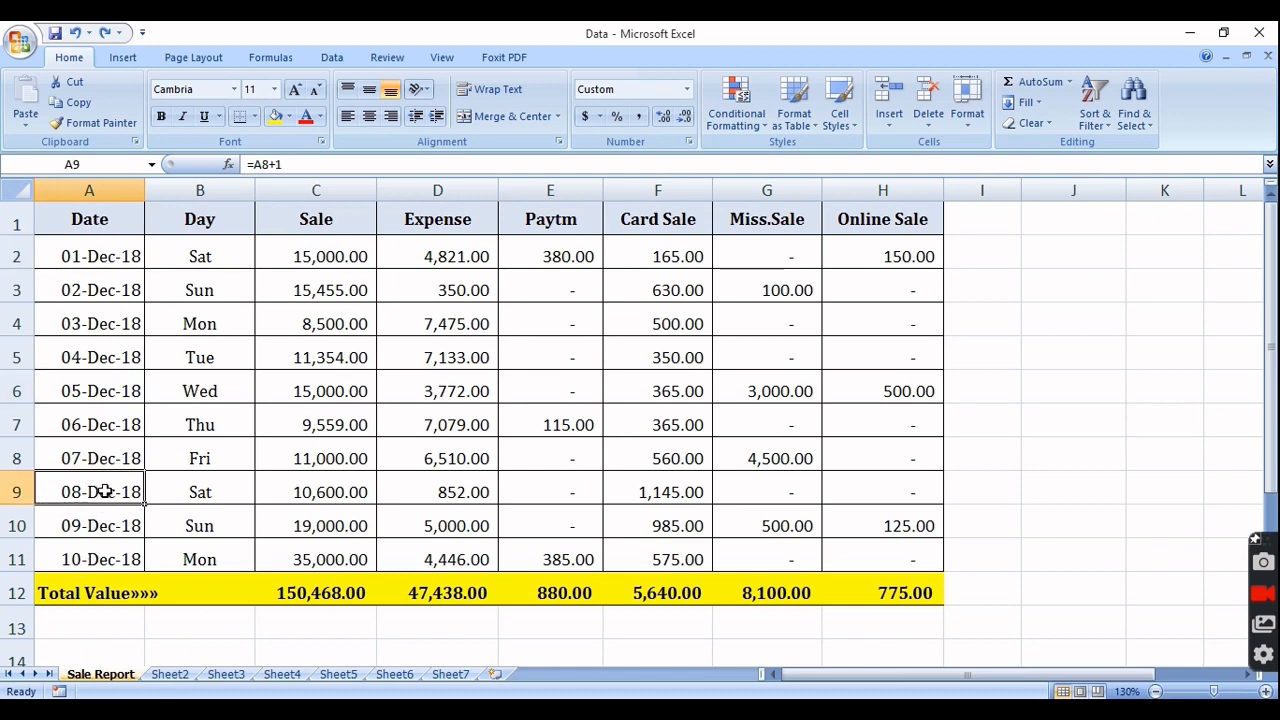
left_click(74, 250)
left_click(86, 391)
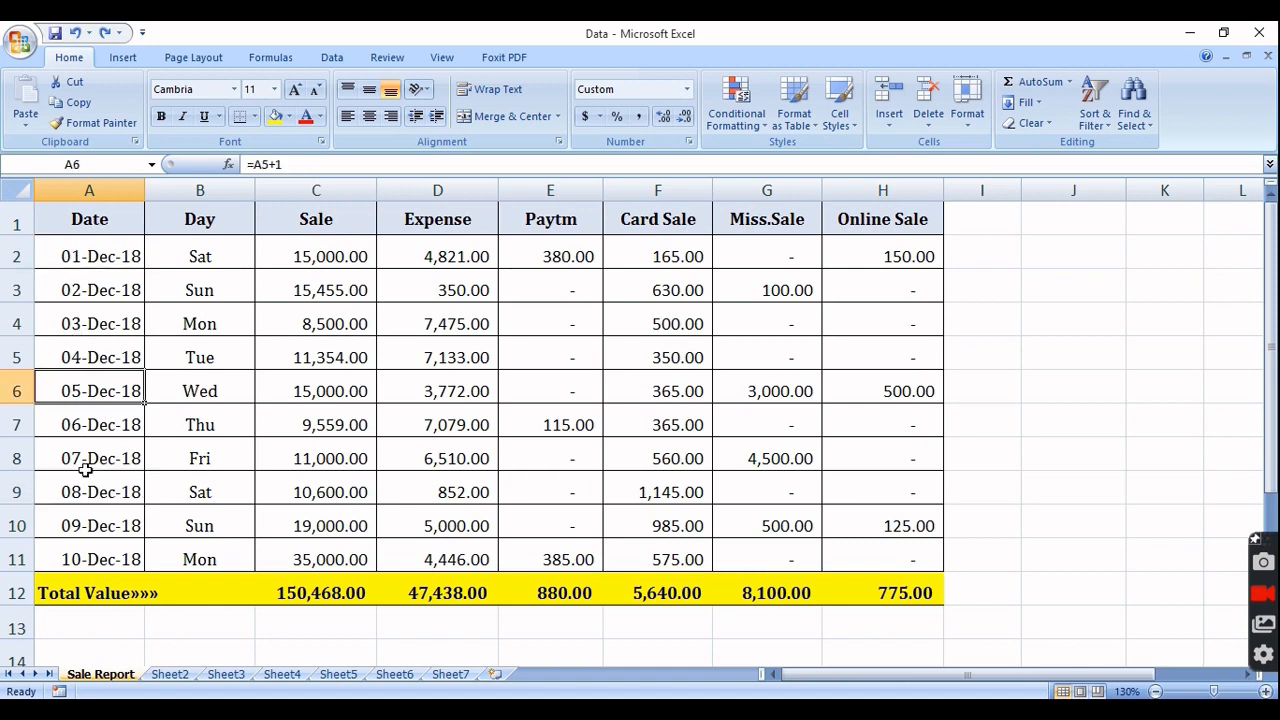
left_click(86, 491)
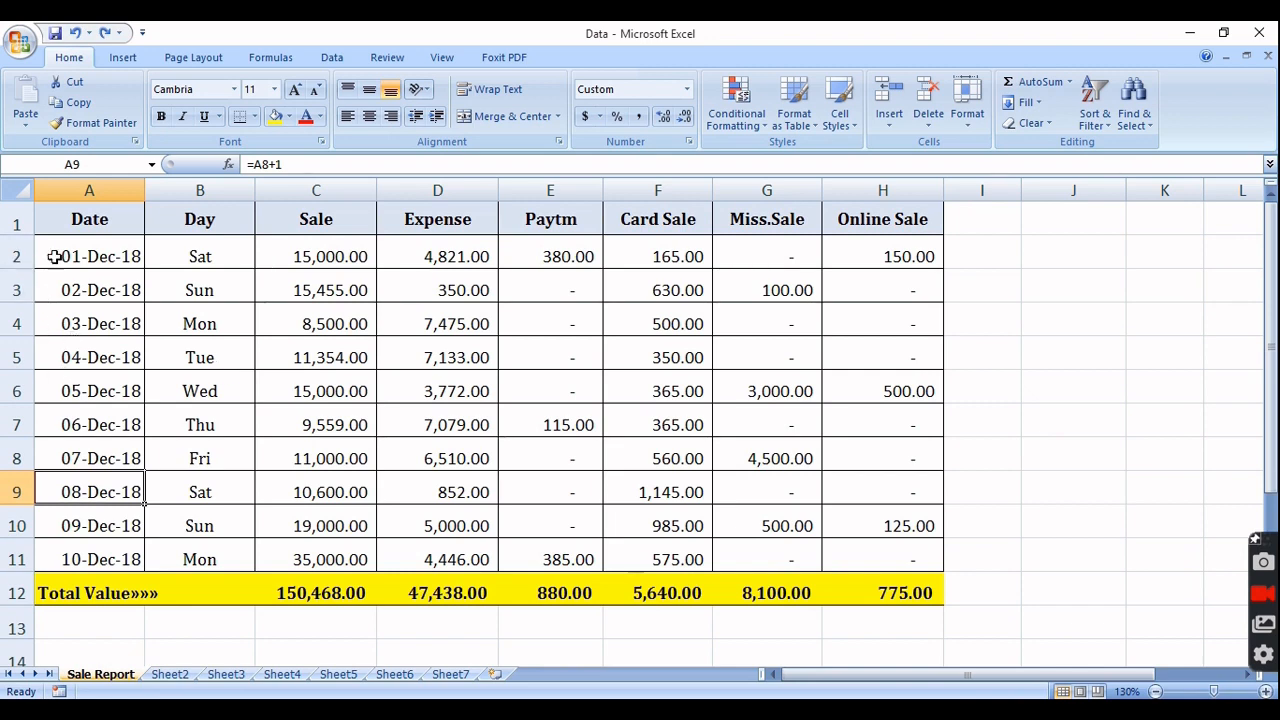
Hide the non-adjacent rows 2, 6 and 9 together, holding the 01-Dec-18, 05-Dec-18 and 08-Dec-18 records
left_click(16, 256)
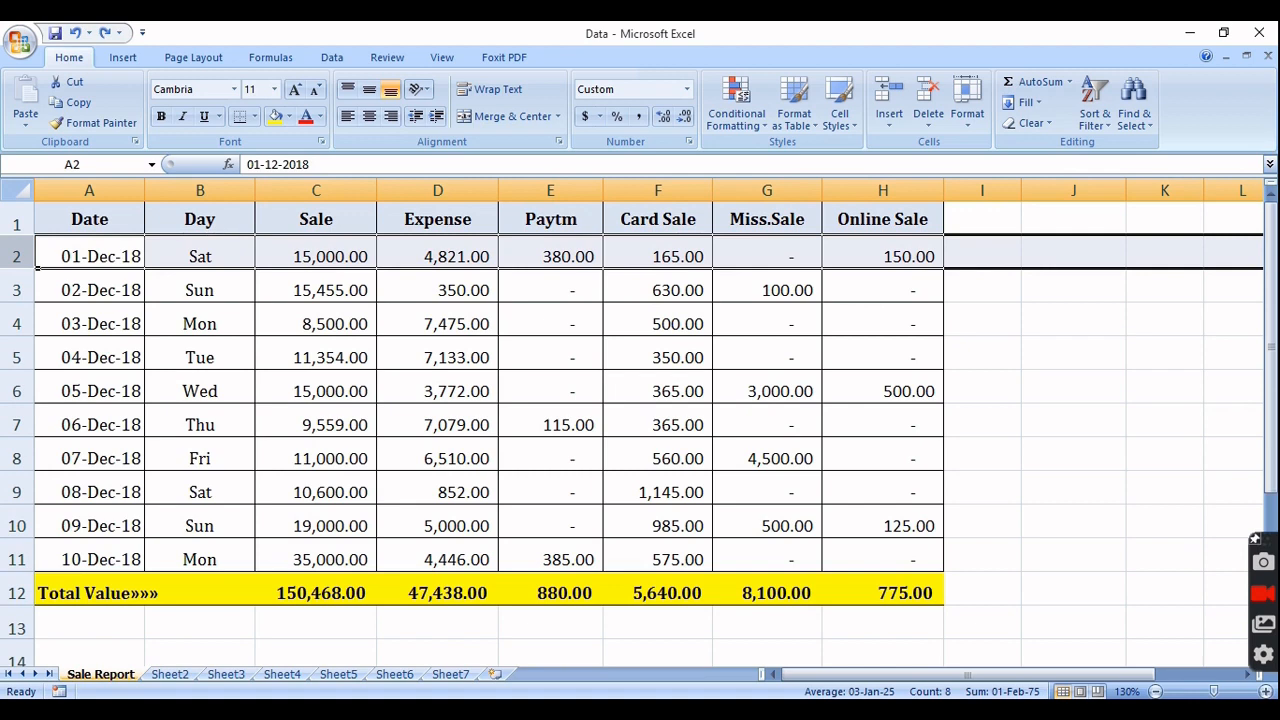
left_click(17, 391, "ctrl")
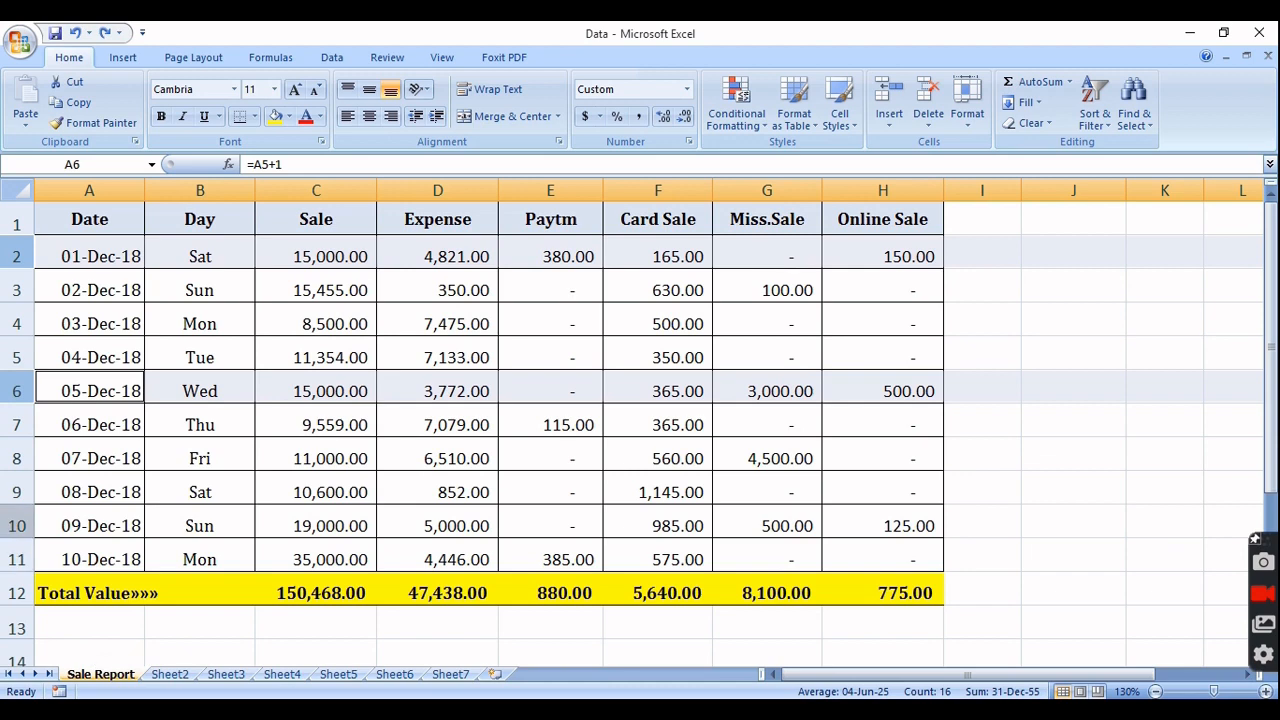
left_click(16, 492, "ctrl")
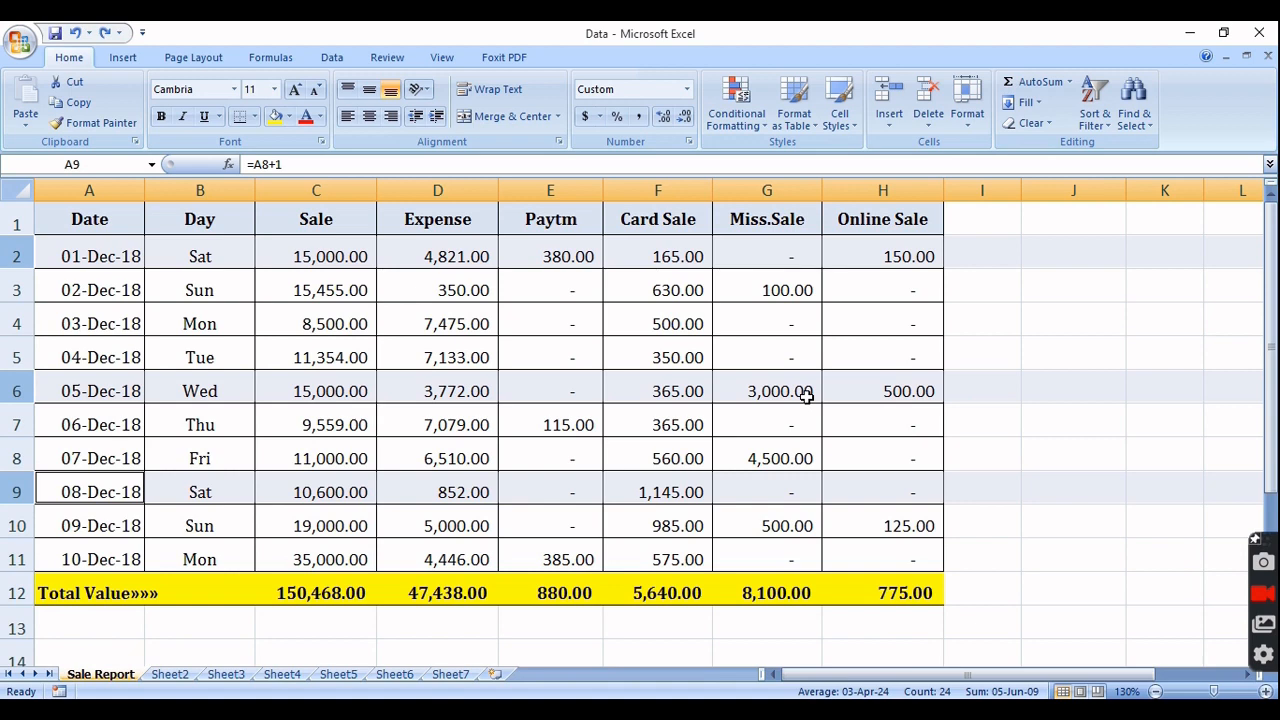
key("ctrl+9")
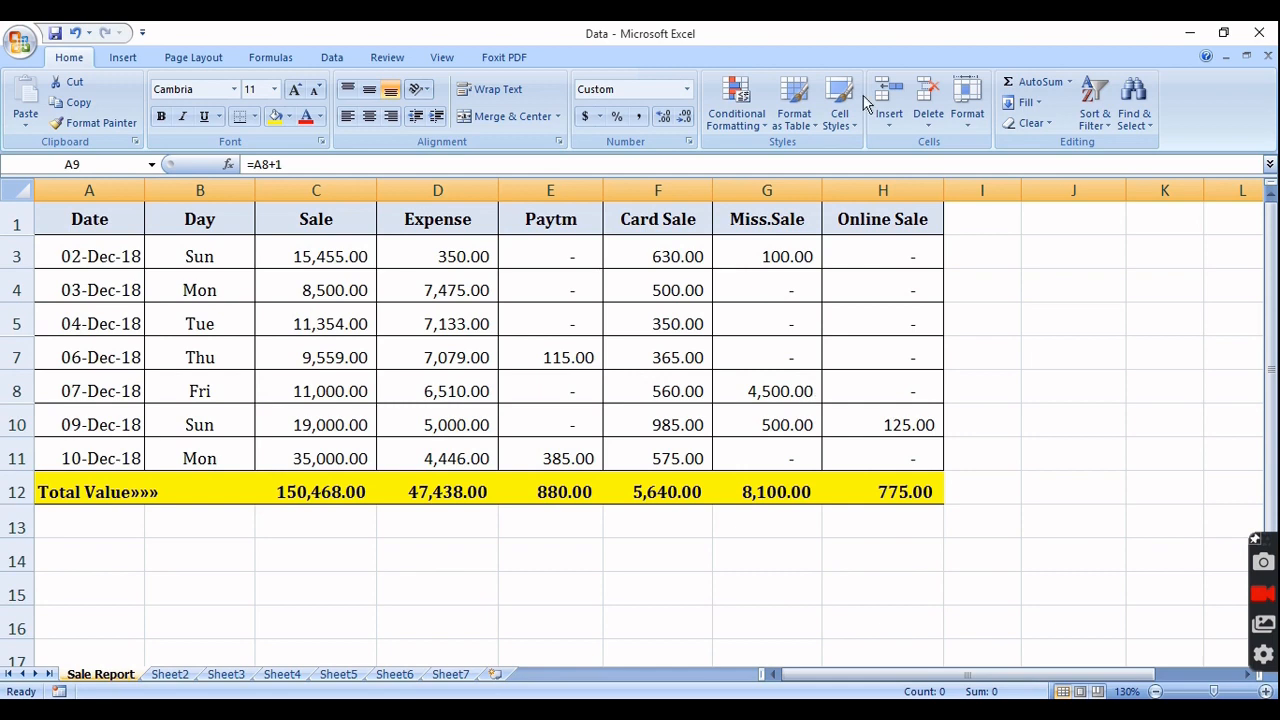
Unhide row 2, the 01-Dec-18 record, by way of its neighbouring rows 1 and 3
left_click(98, 330)
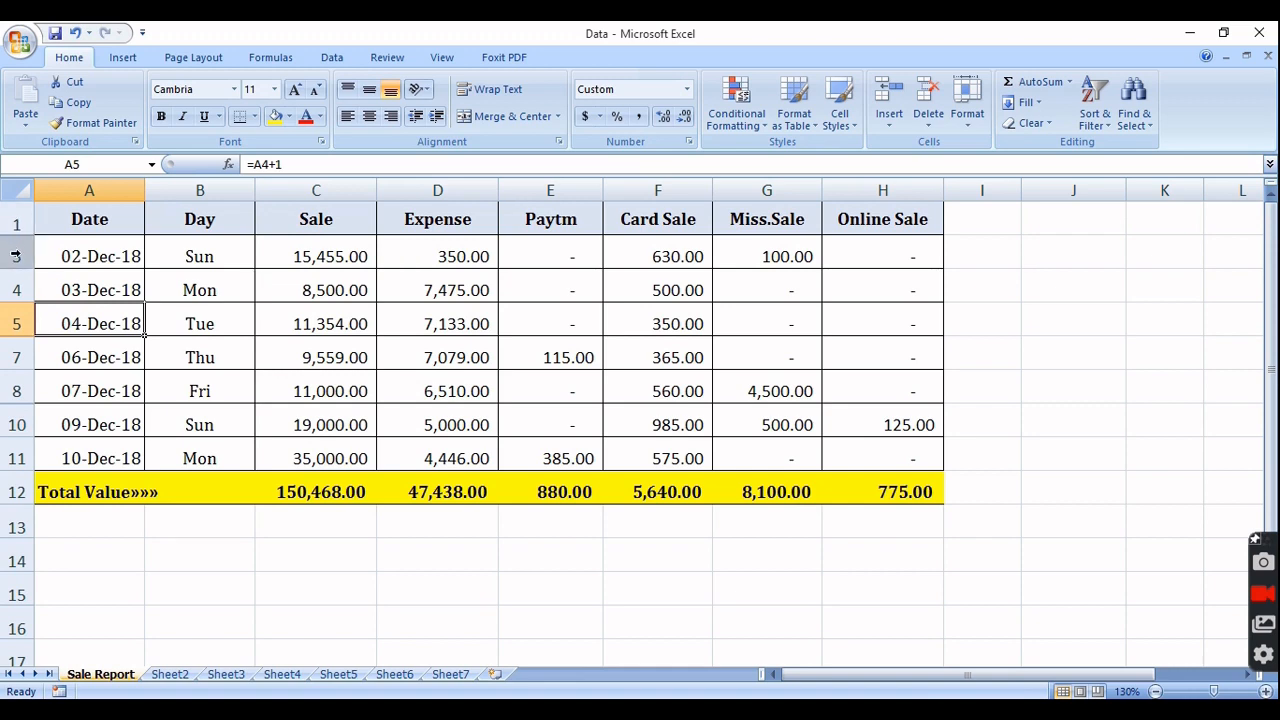
left_click(157, 315)
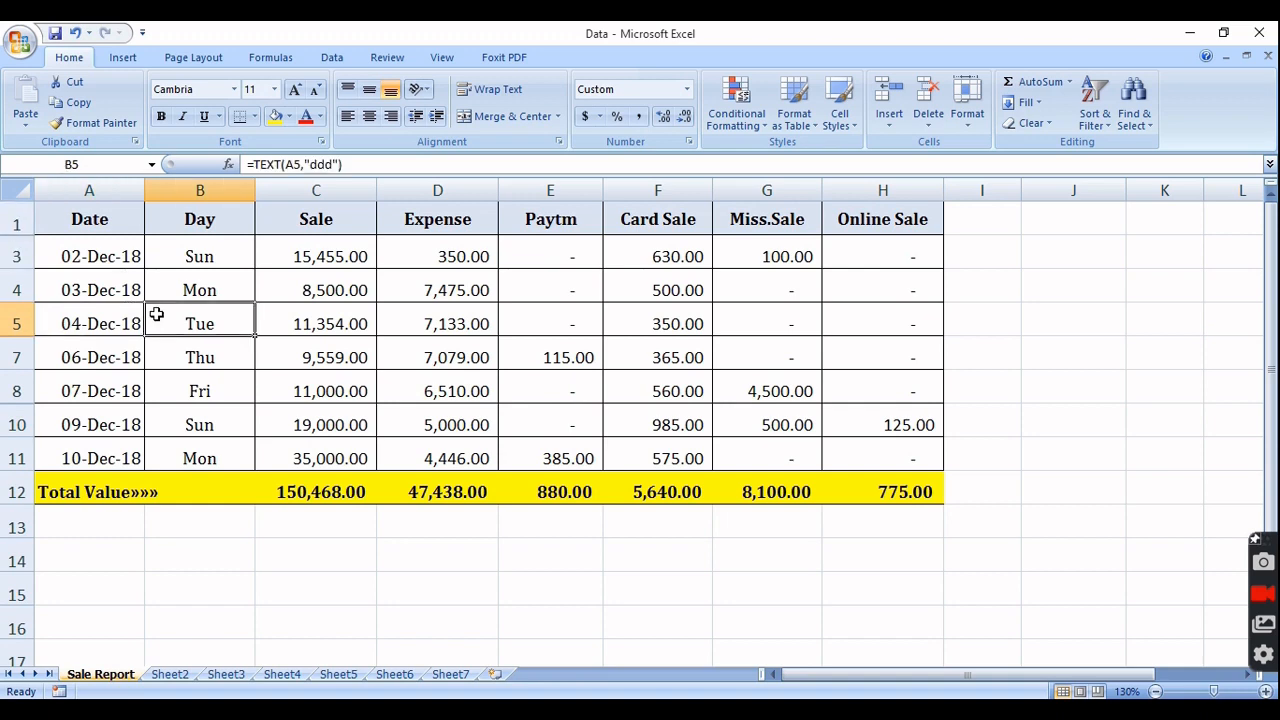
left_click_drag(16, 219, 16, 256)
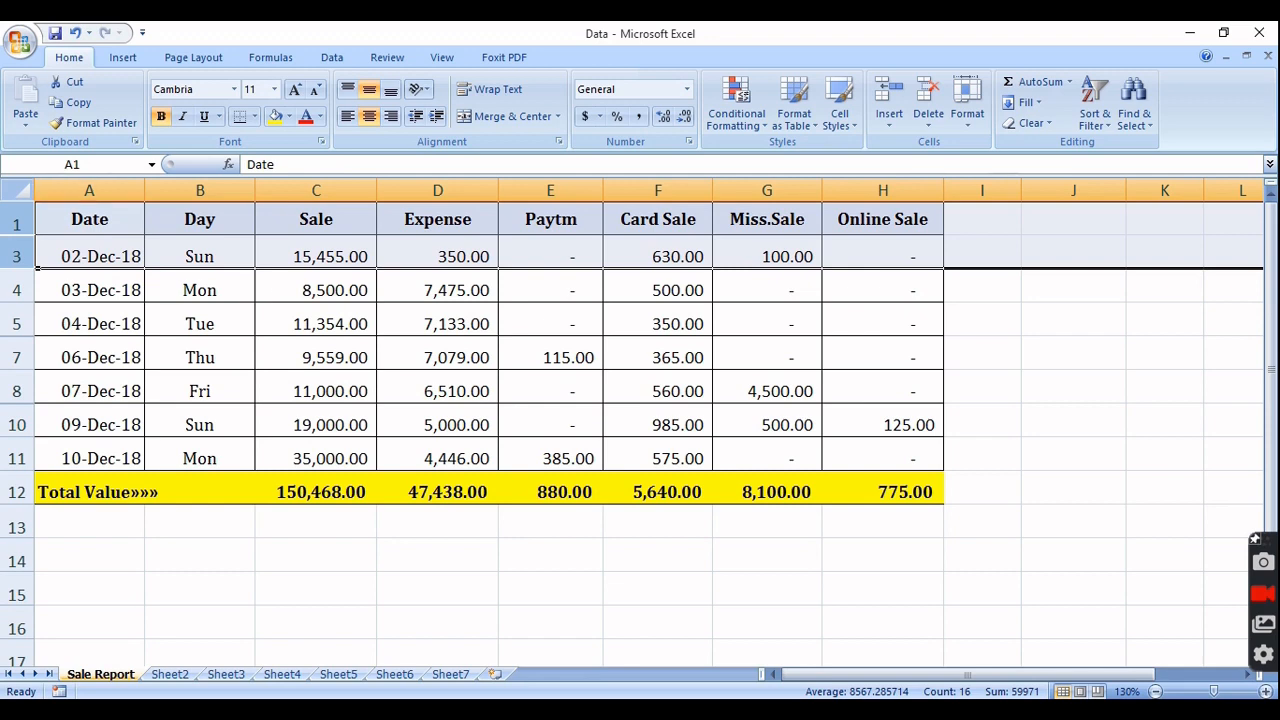
right_click(19, 227)
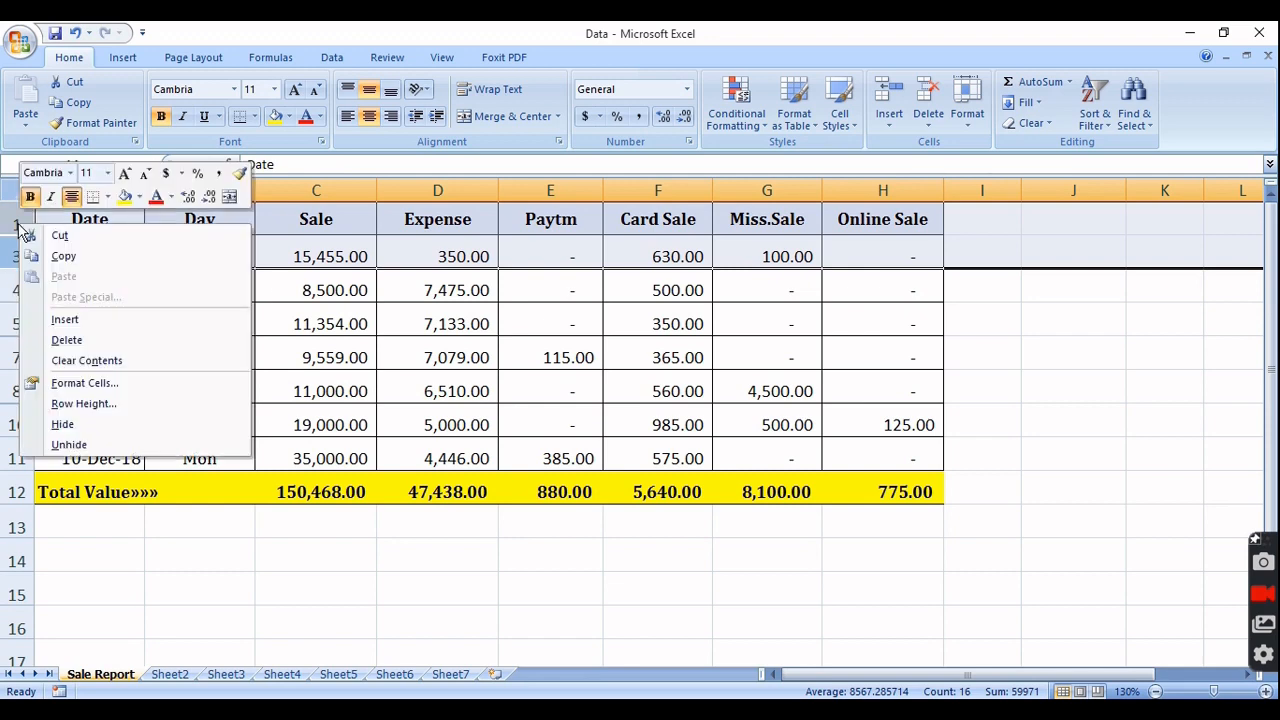
left_click(69, 444)
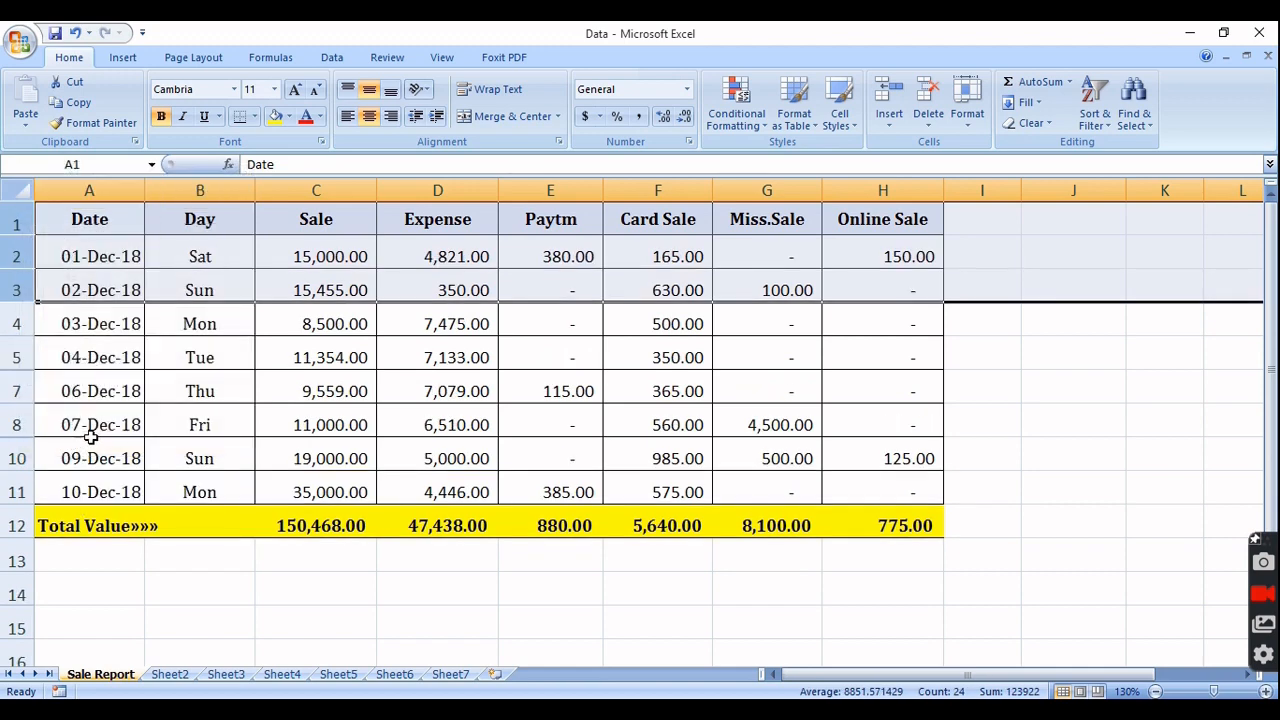
Unhide row 6, the 05-Dec-18 record, between rows 5 and 7 using the Unhide Rows command
left_click(112, 400)
left_click(193, 378)
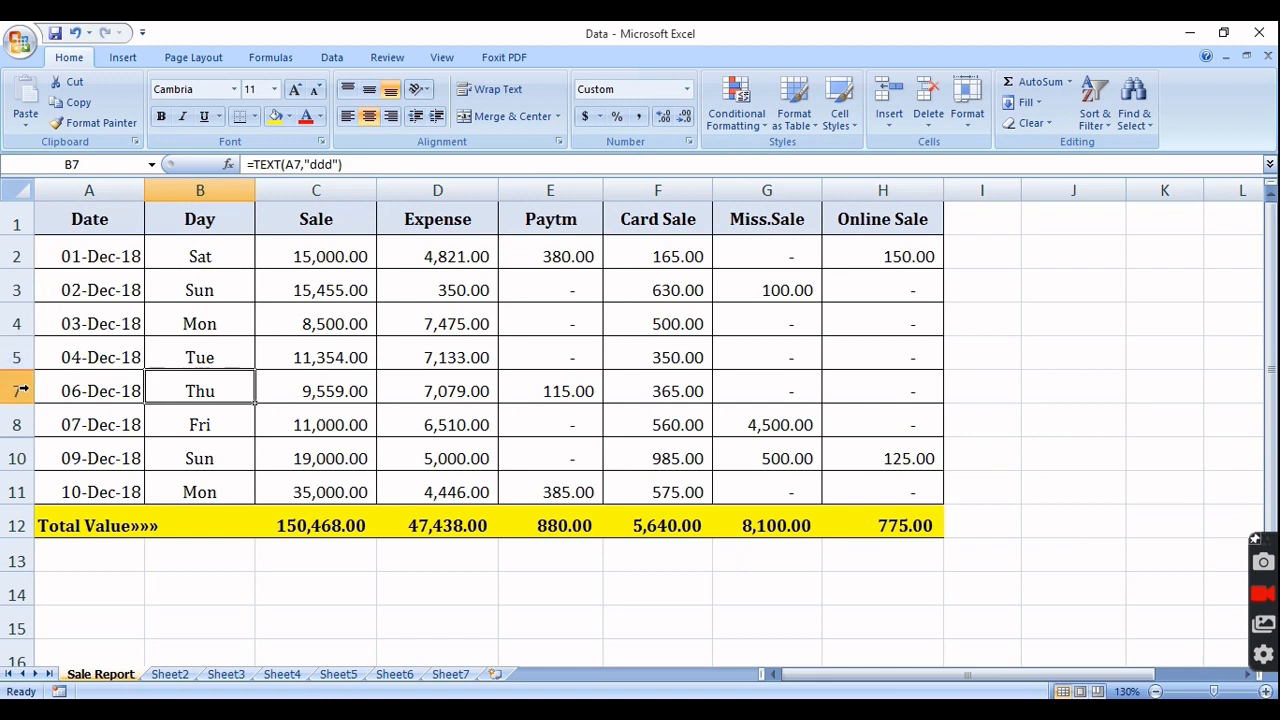
mouse_move(15, 361)
left_mouse_down()
mouse_move(15, 410)
mouse_move(15, 385)
left_mouse_up()
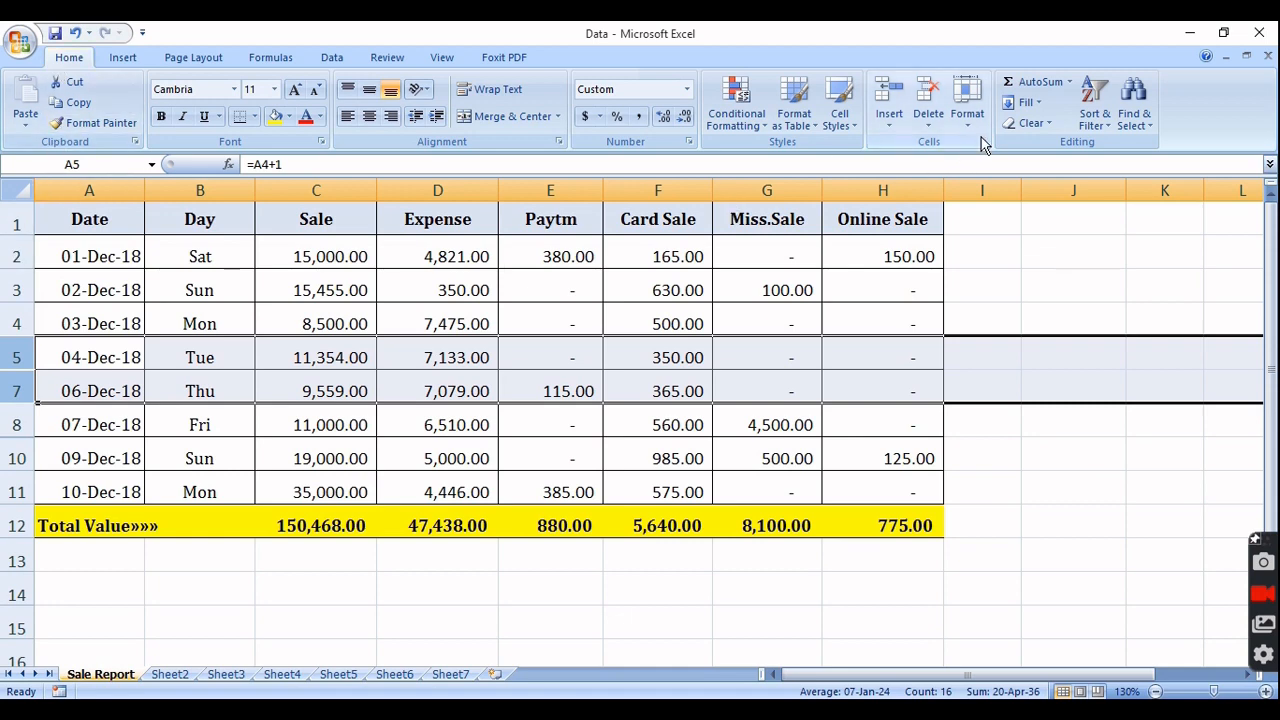
left_click(968, 115)
mouse_move(1024, 302)
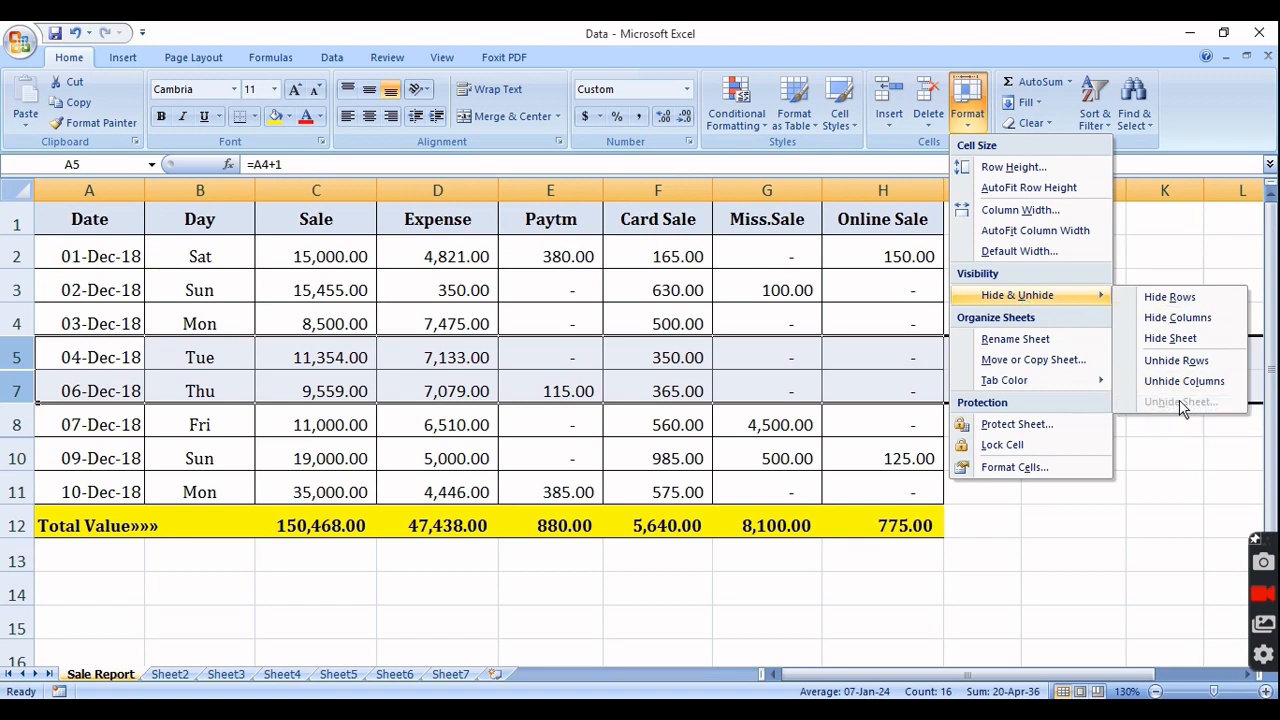
left_click(1177, 360)
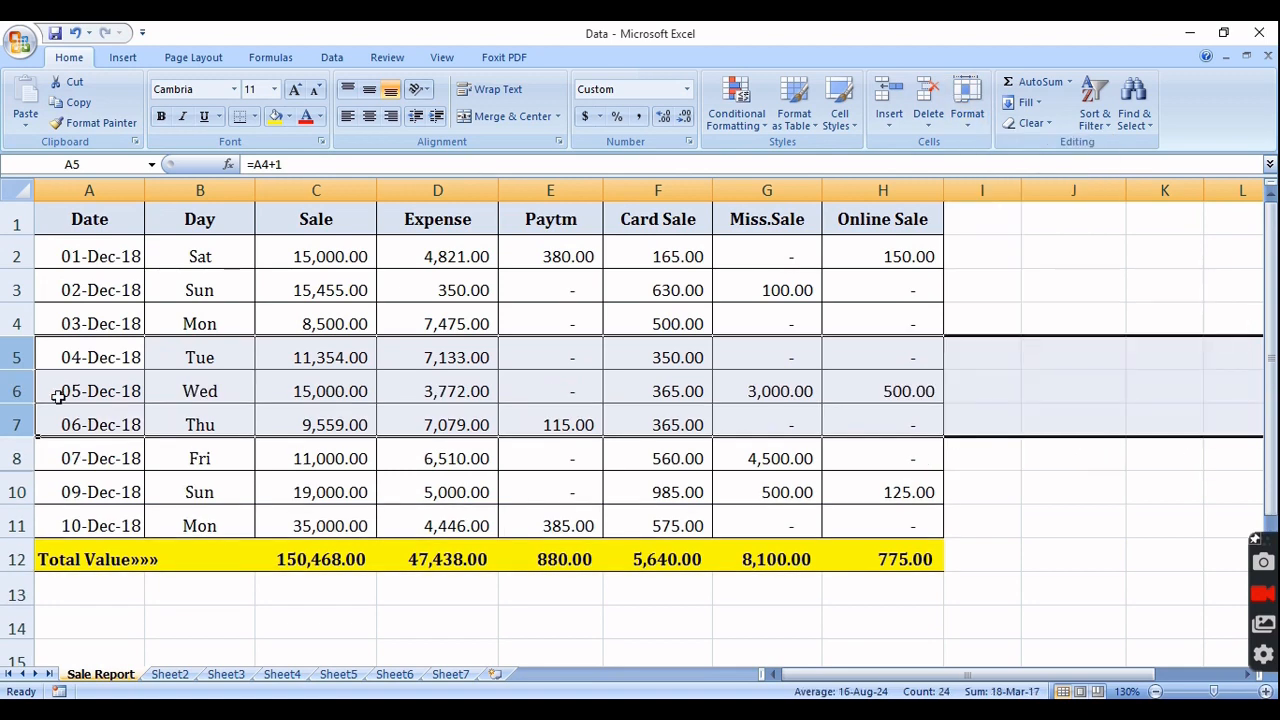
left_click(17, 387)
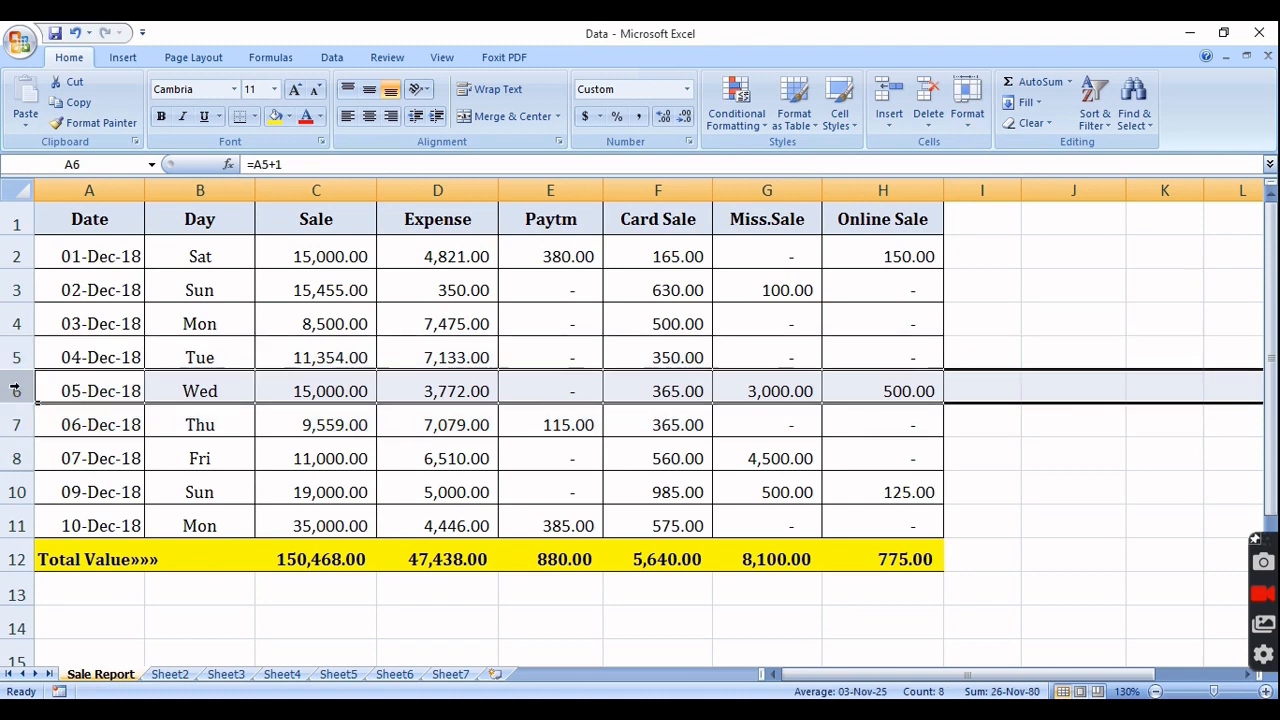
Unhide row 9, the 08-Dec-18 record, between rows 8 and 10
left_click(68, 456)
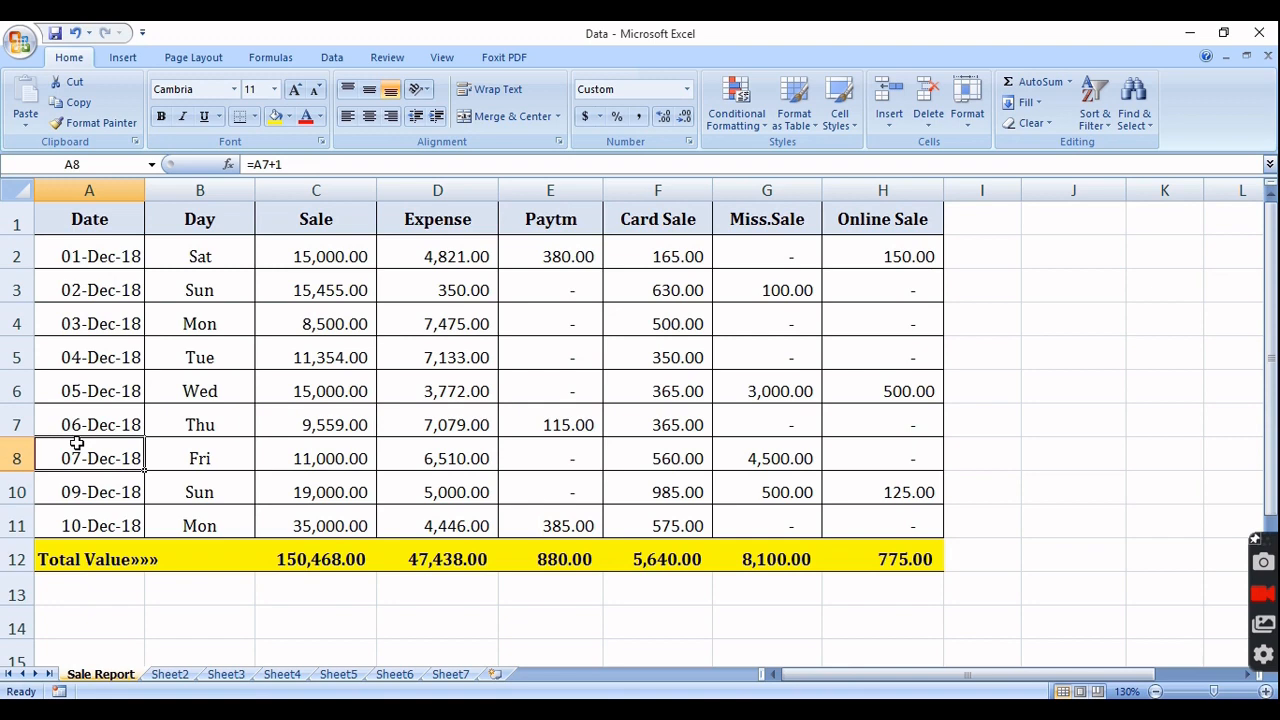
left_click(18, 460)
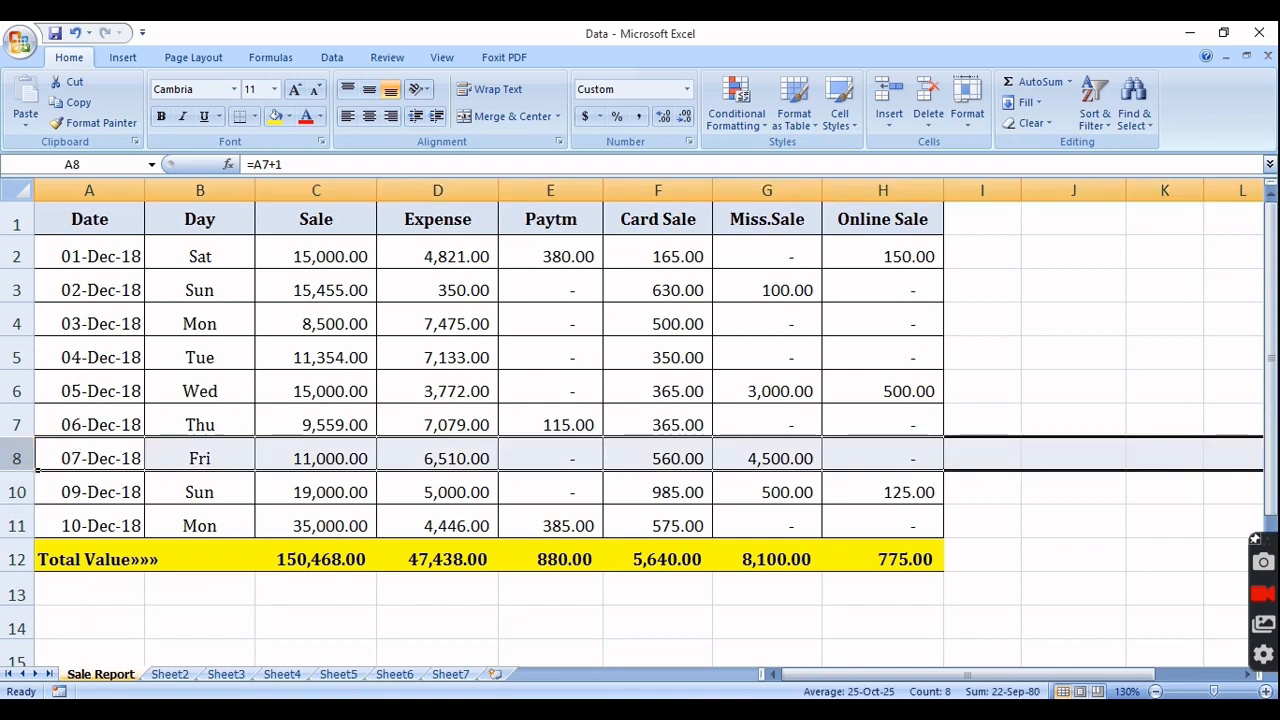
left_click(18, 459)
left_click_drag(18, 459, 18, 494)
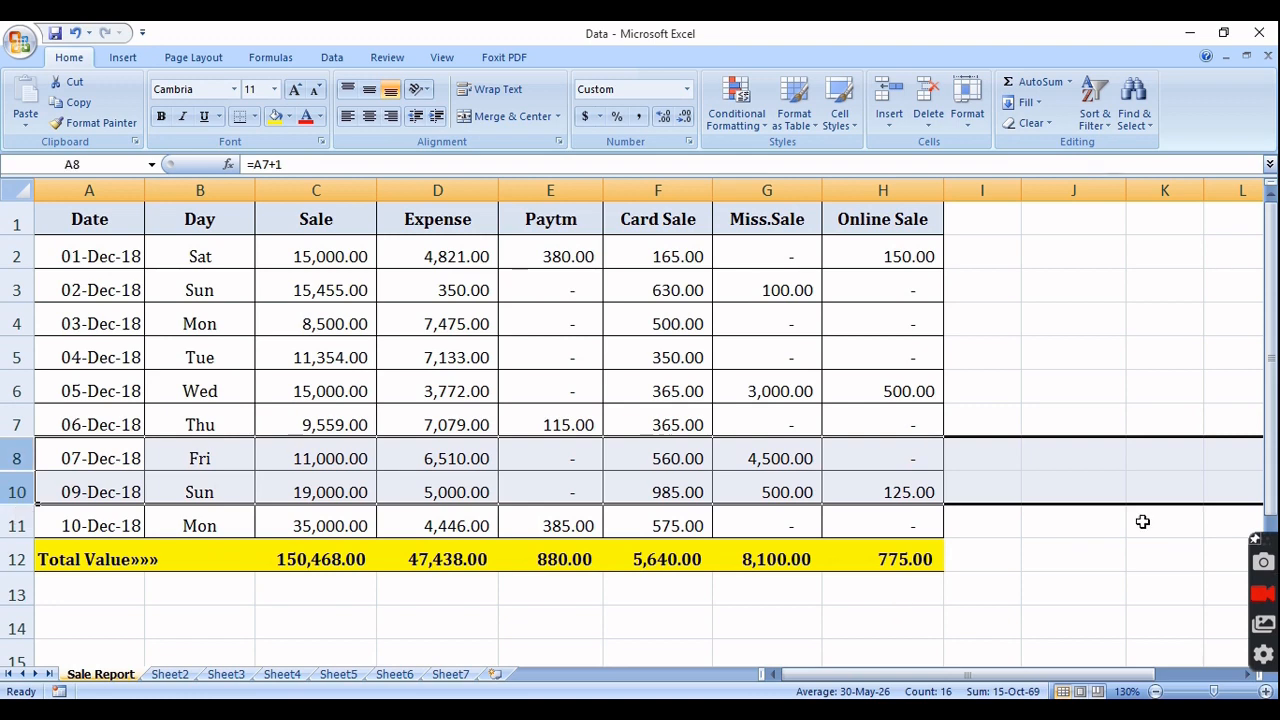
key("ctrl+shift+9")
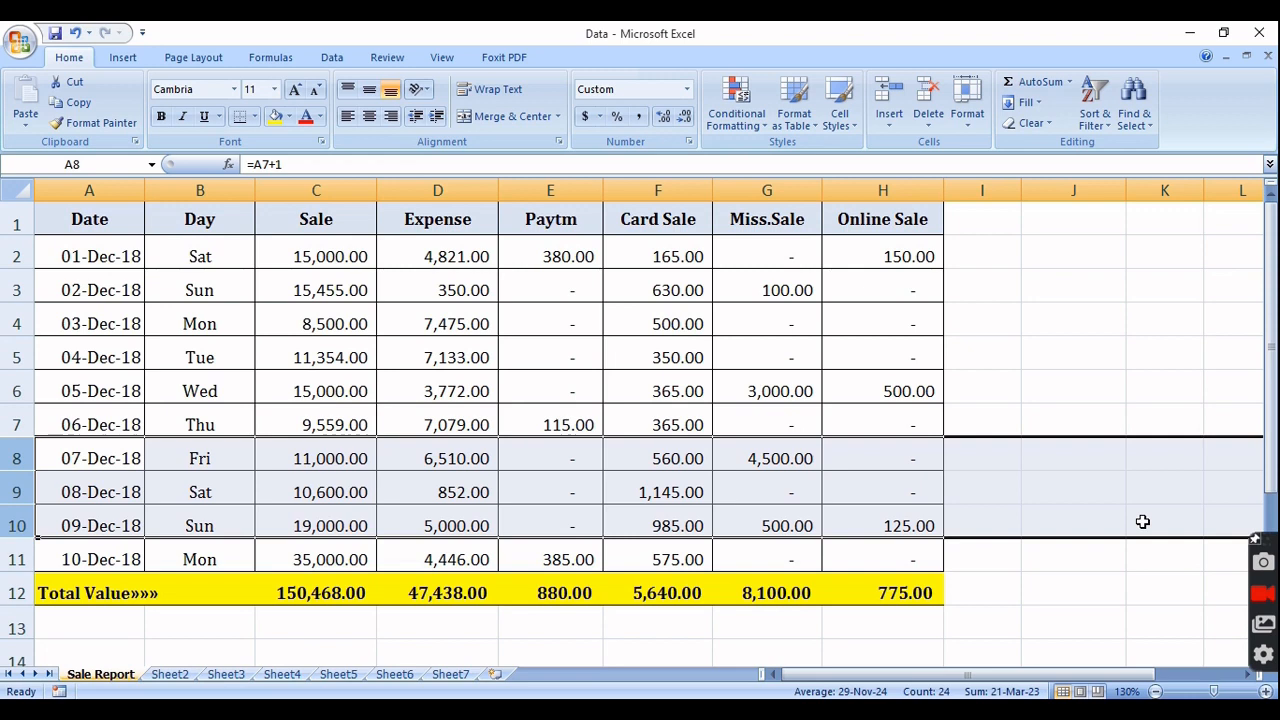
Hide column C, which holds the Sale figures, in the Sale Report sheet
left_click(201, 325)
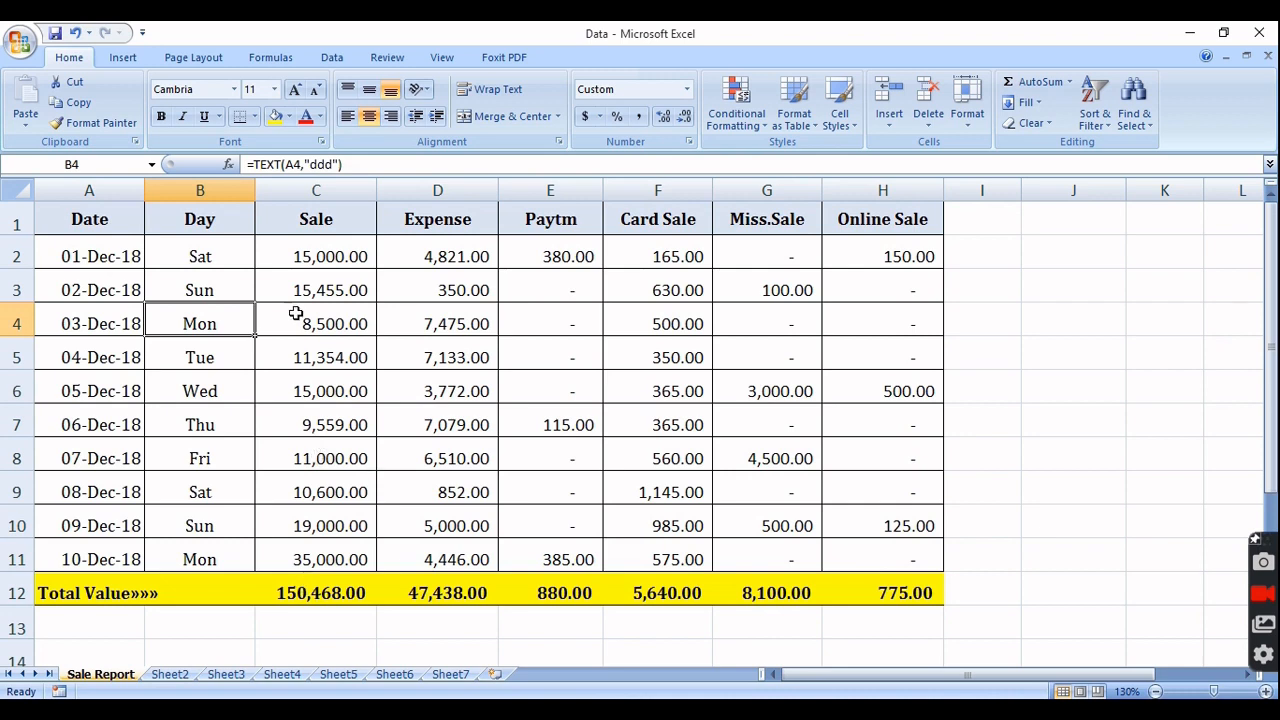
left_click(322, 362)
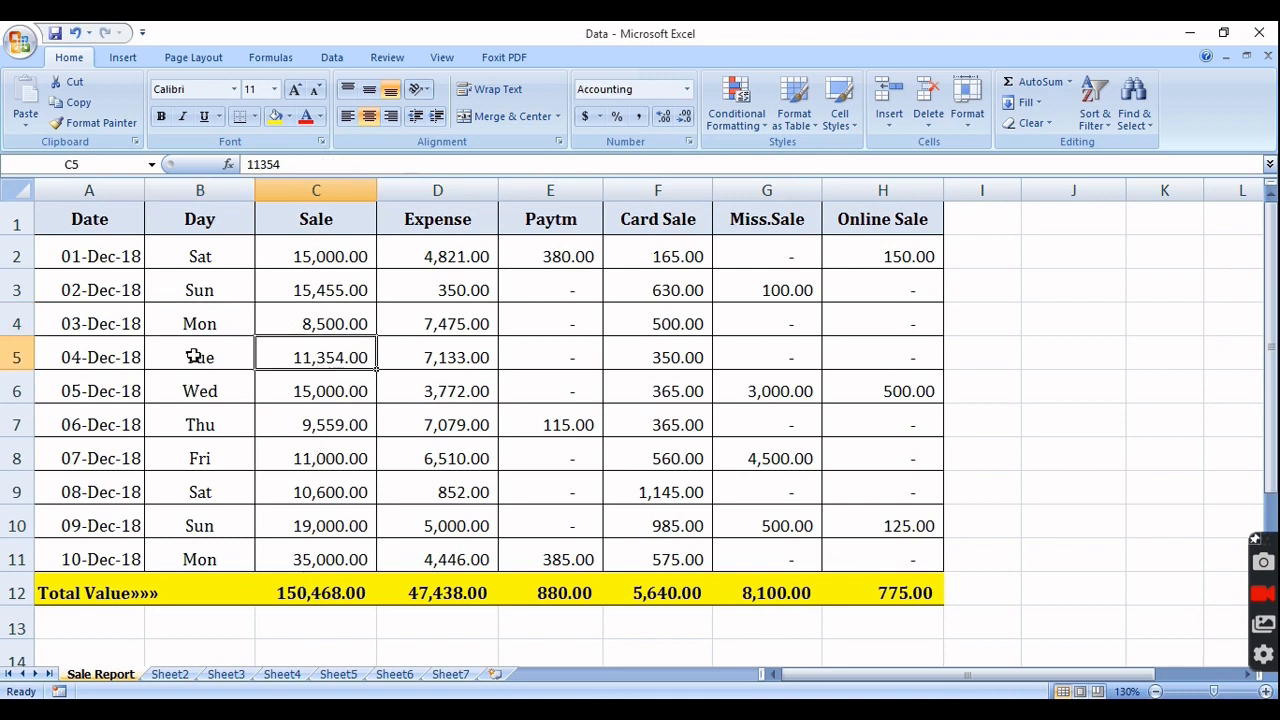
left_click(322, 190)
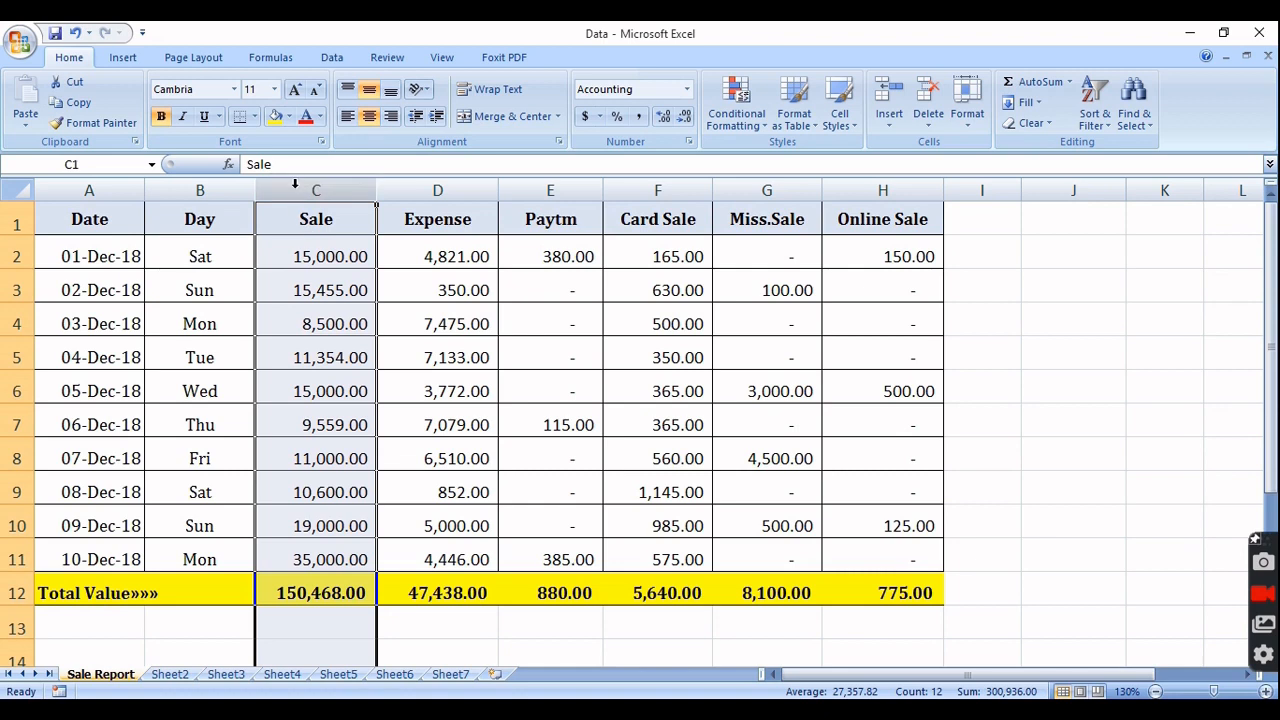
right_click(298, 190)
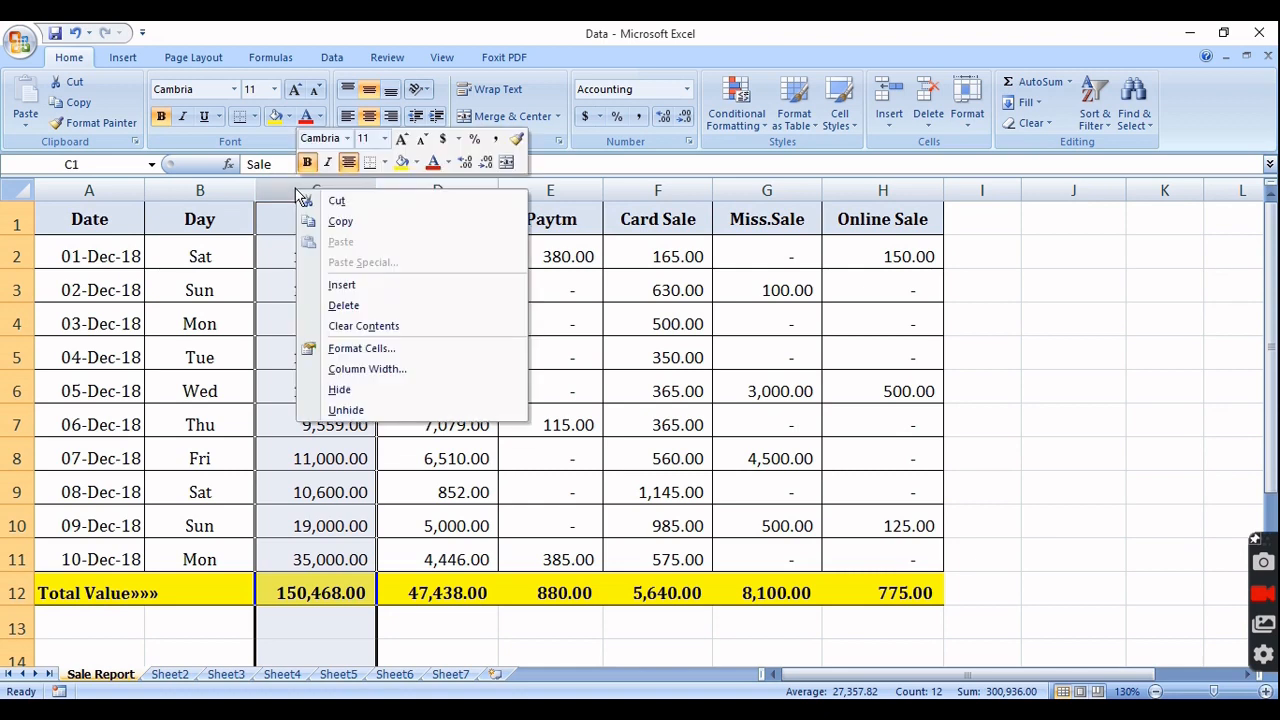
left_click(336, 390)
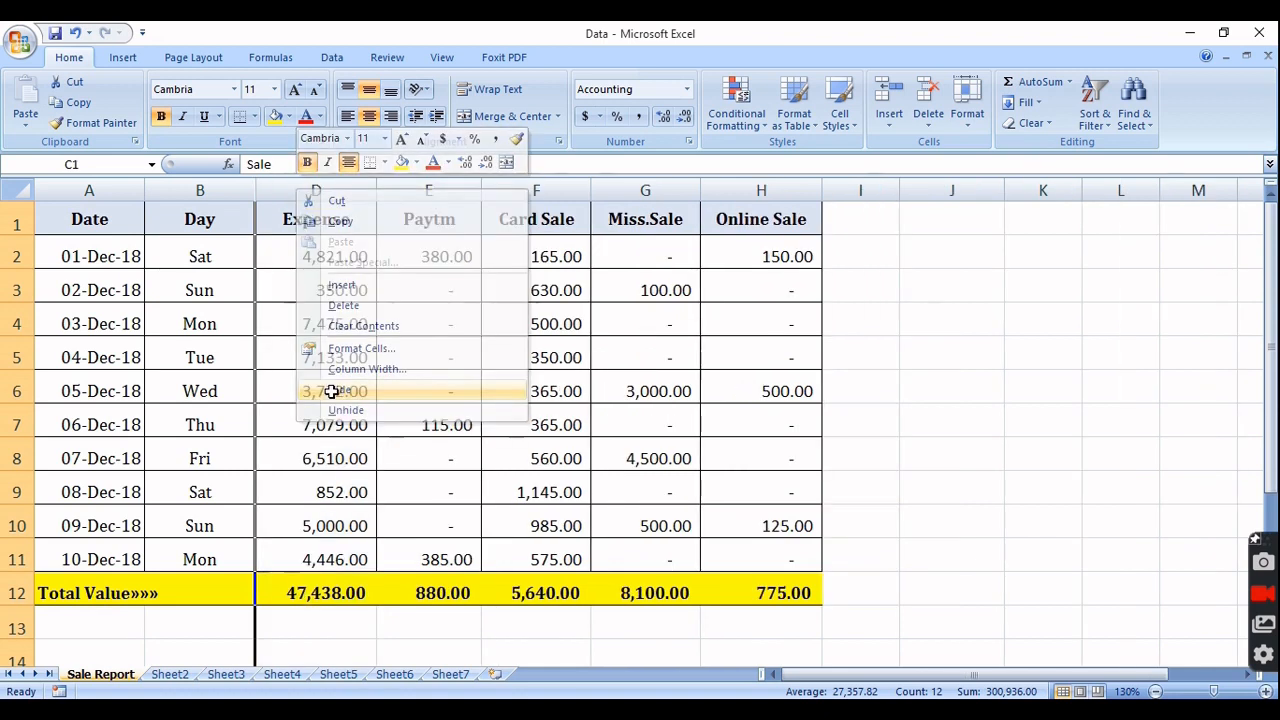
Hide the adjacent columns E to G, holding Paytm, Card Sale and Miss.Sale, all at once
left_click(335, 378)
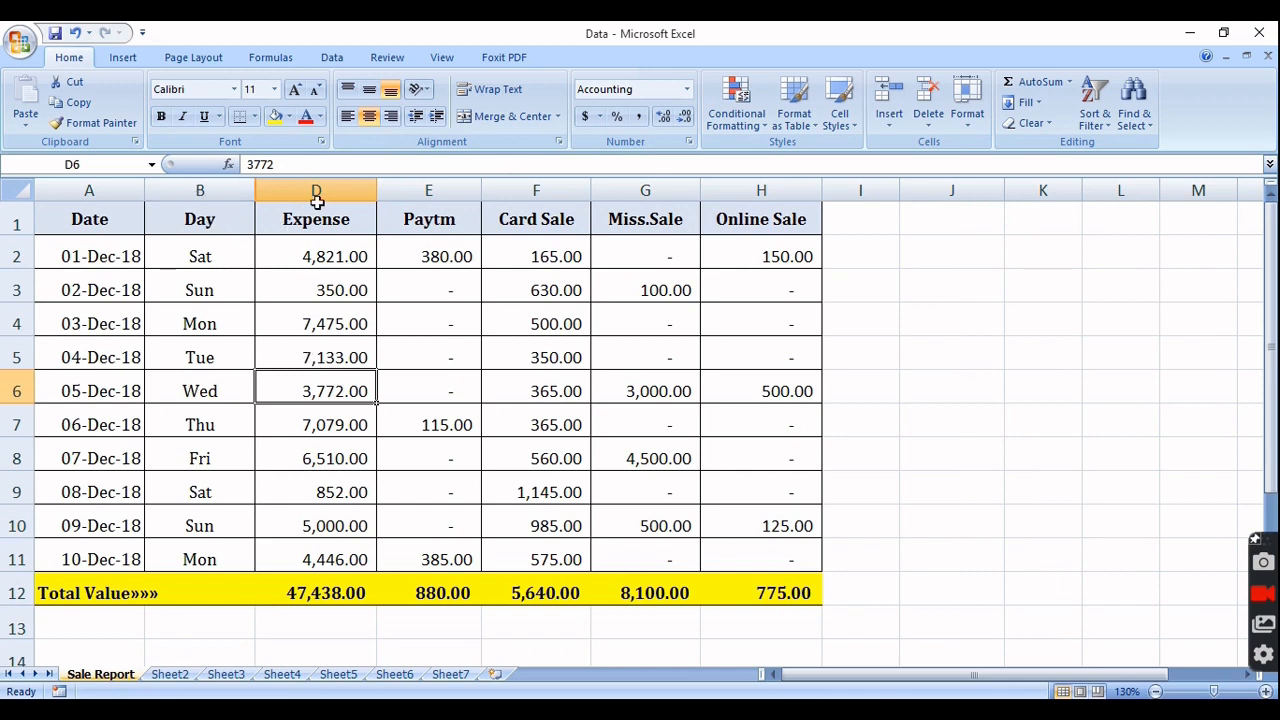
left_click(422, 364)
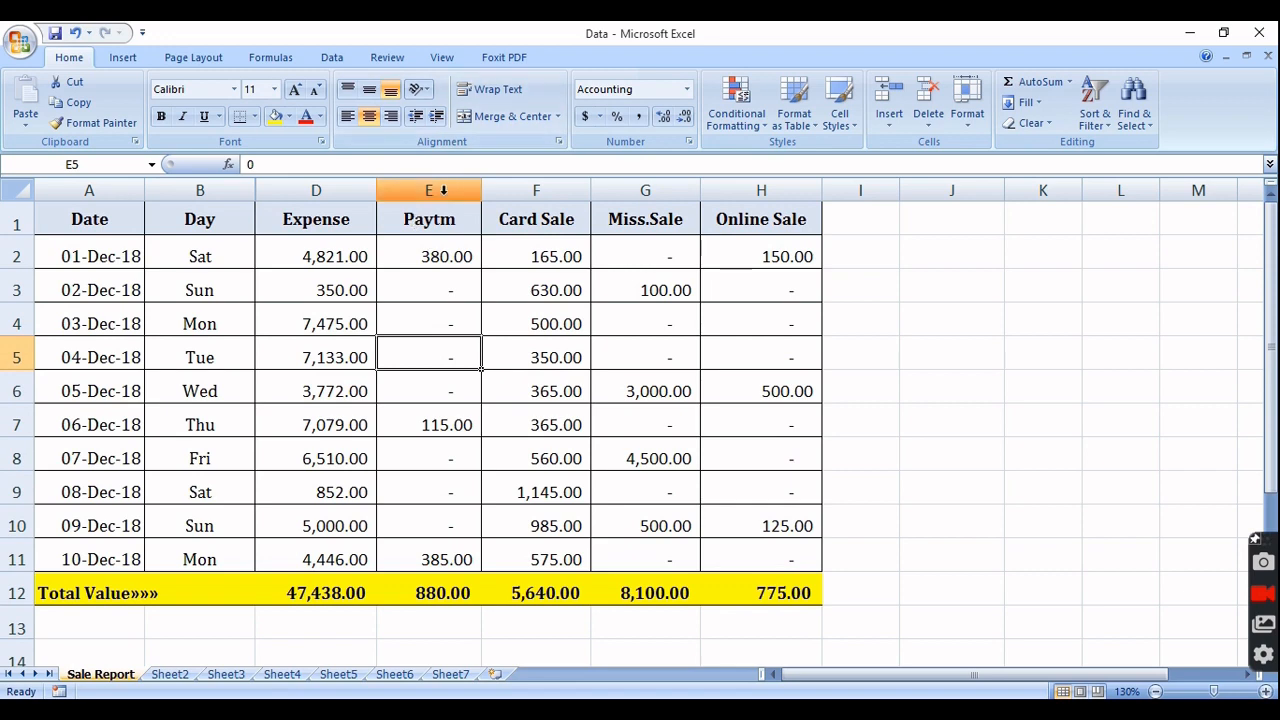
mouse_move(443, 190)
left_mouse_down()
mouse_move(635, 190)
mouse_move(640, 212)
left_mouse_up()
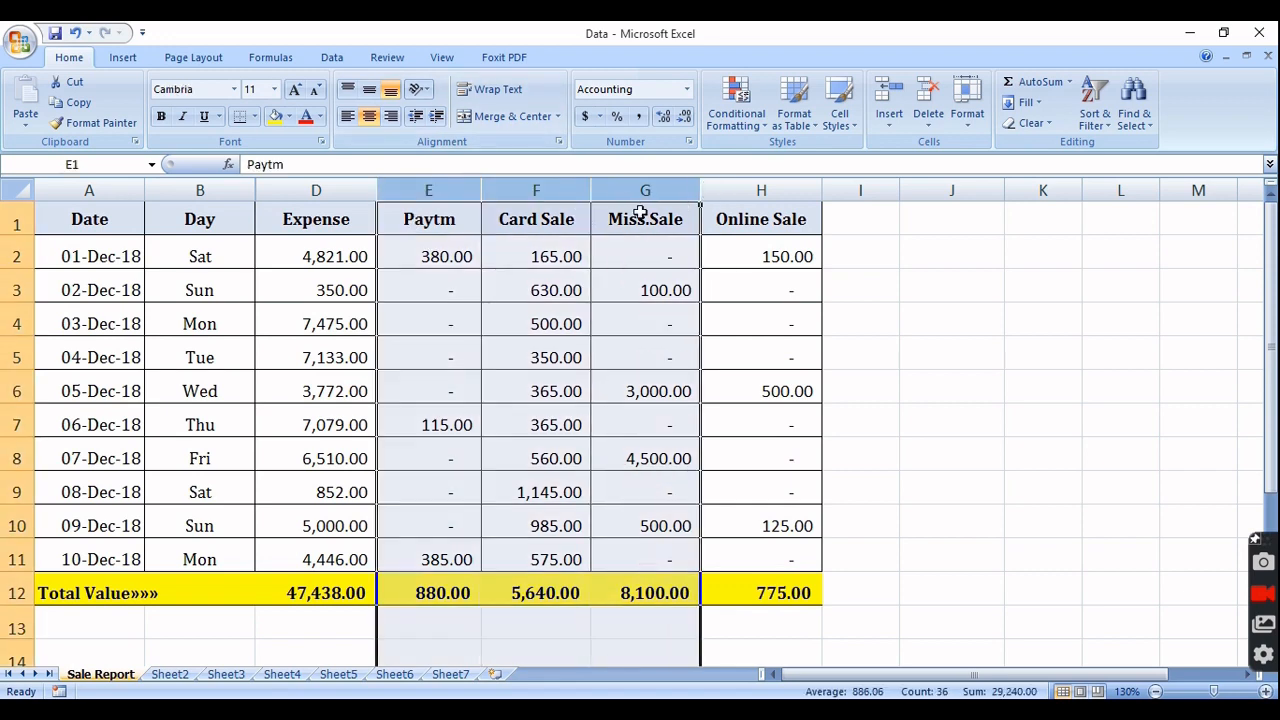
right_click(521, 189)
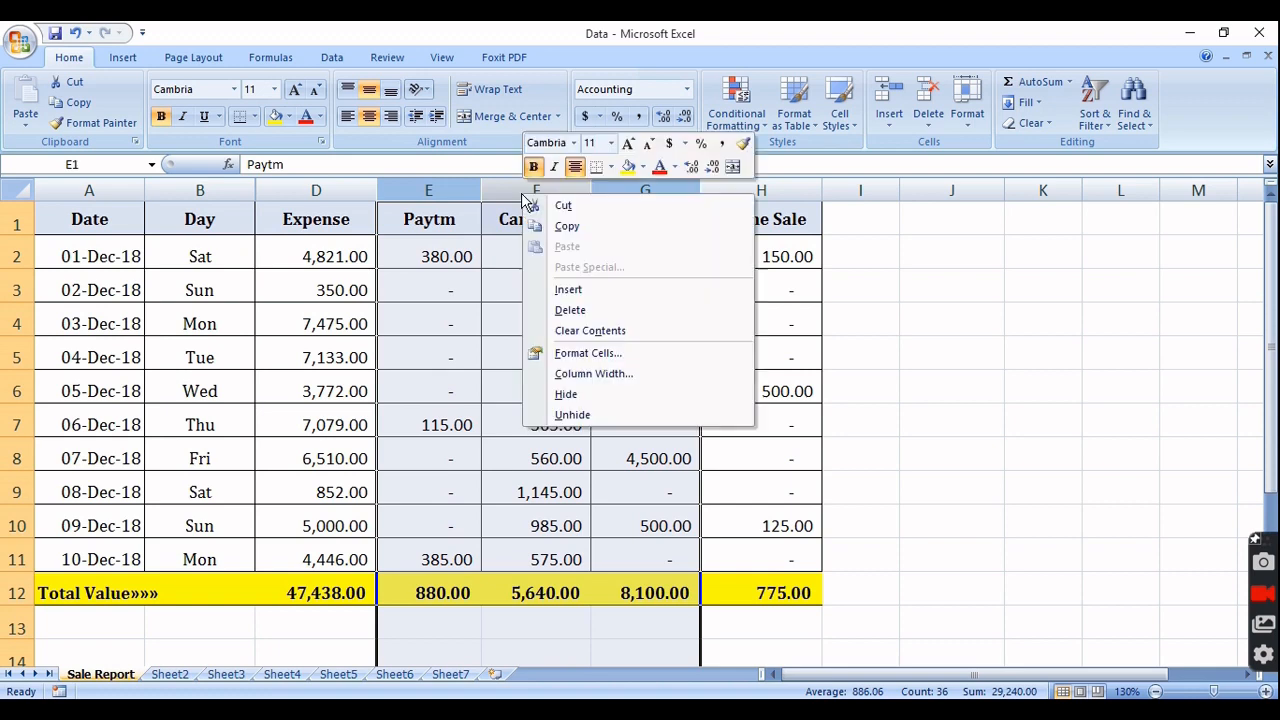
left_click(588, 396)
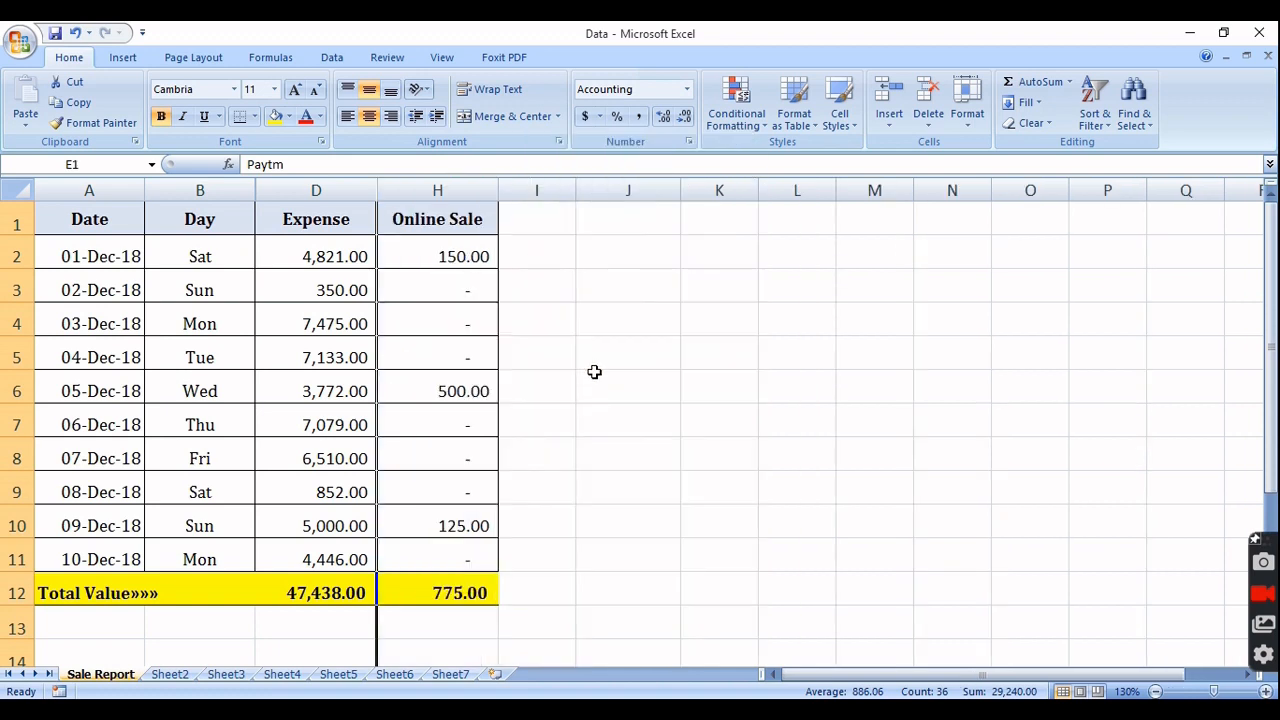
Undo the hiding of columns E to G
key("ctrl+z")
left_click(536, 352)
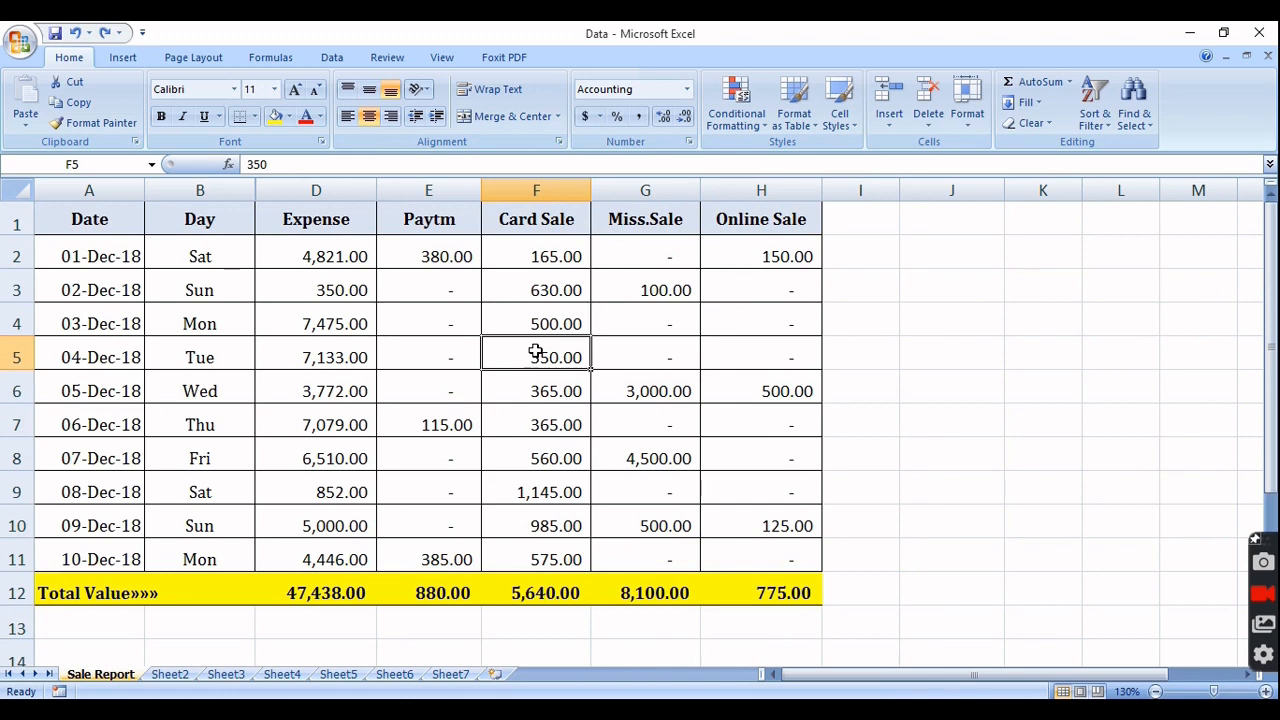
left_click(443, 217)
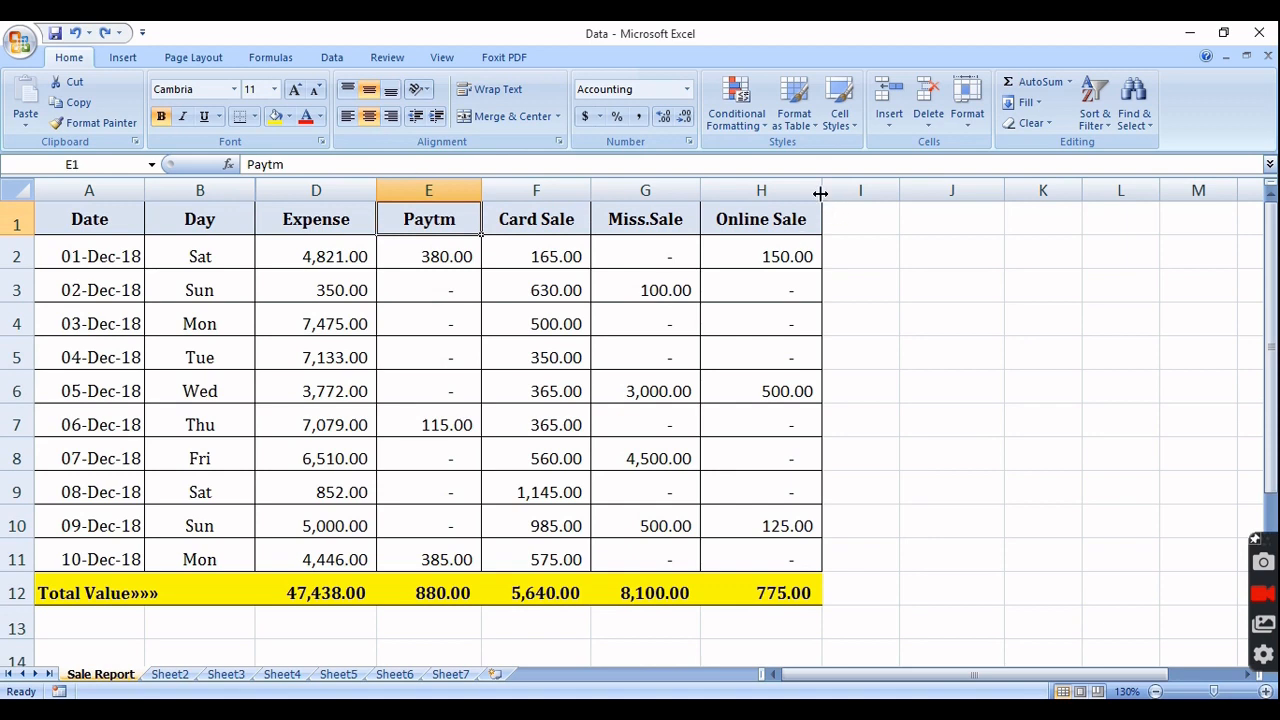
Hide the non-adjacent columns B, E and H, holding Day, Paytm and Online Sale, in one go
left_click(436, 314)
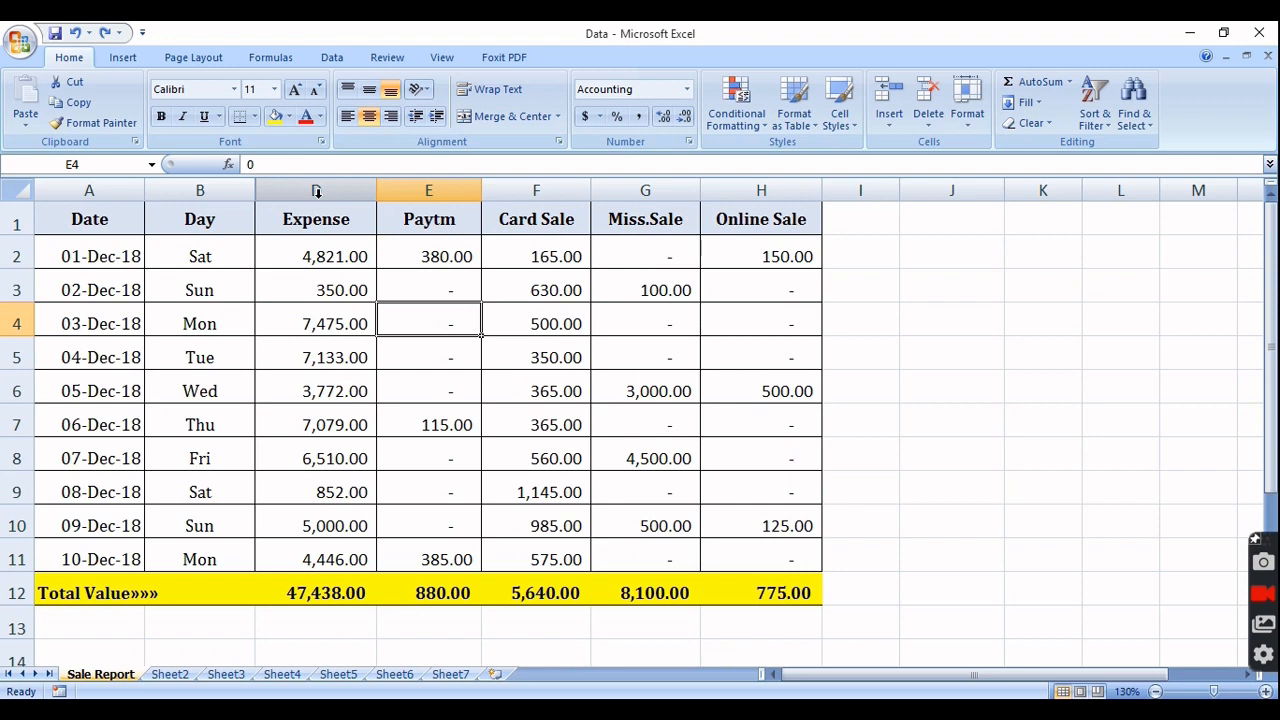
key("ctrl+space")
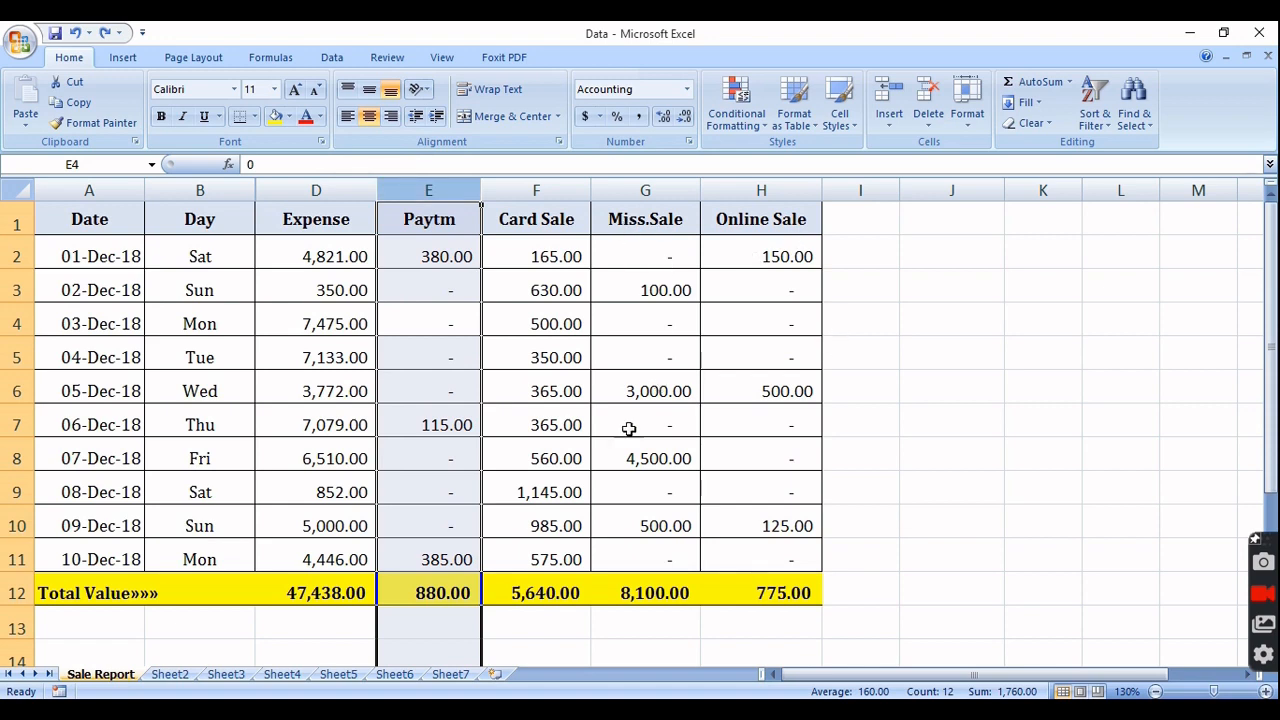
left_click(761, 187, "ctrl")
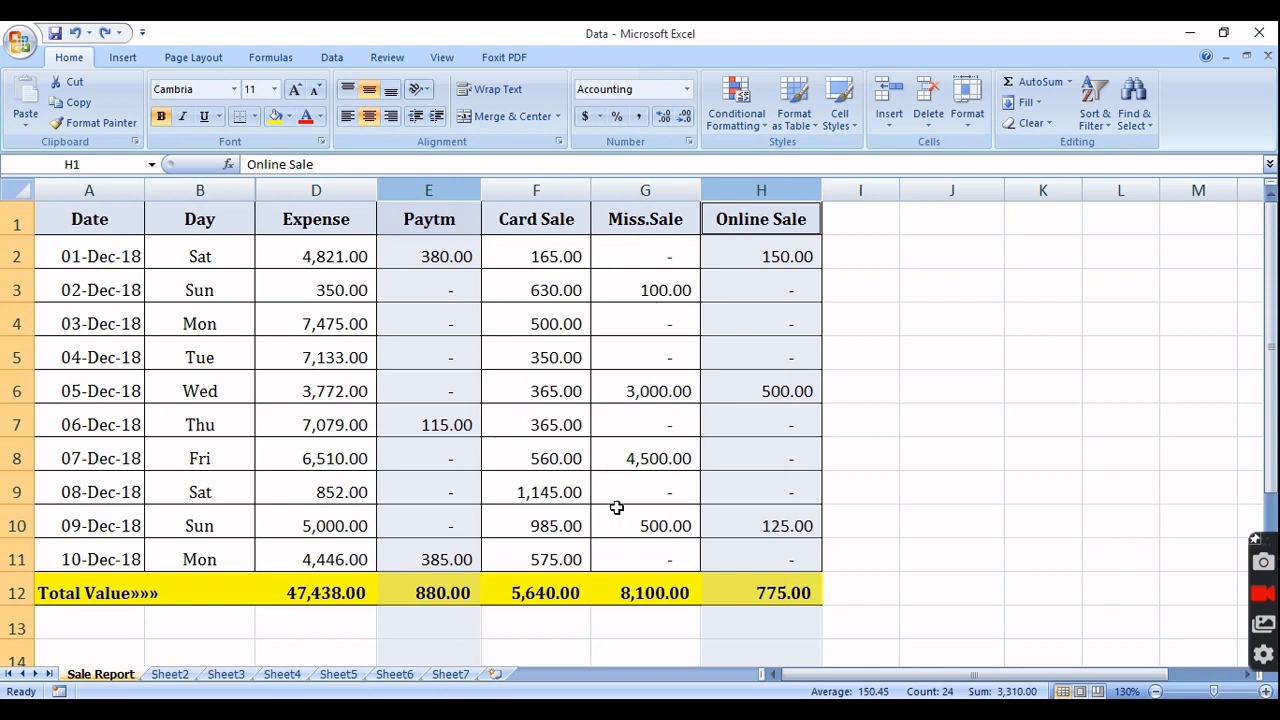
left_click(185, 190, "ctrl")
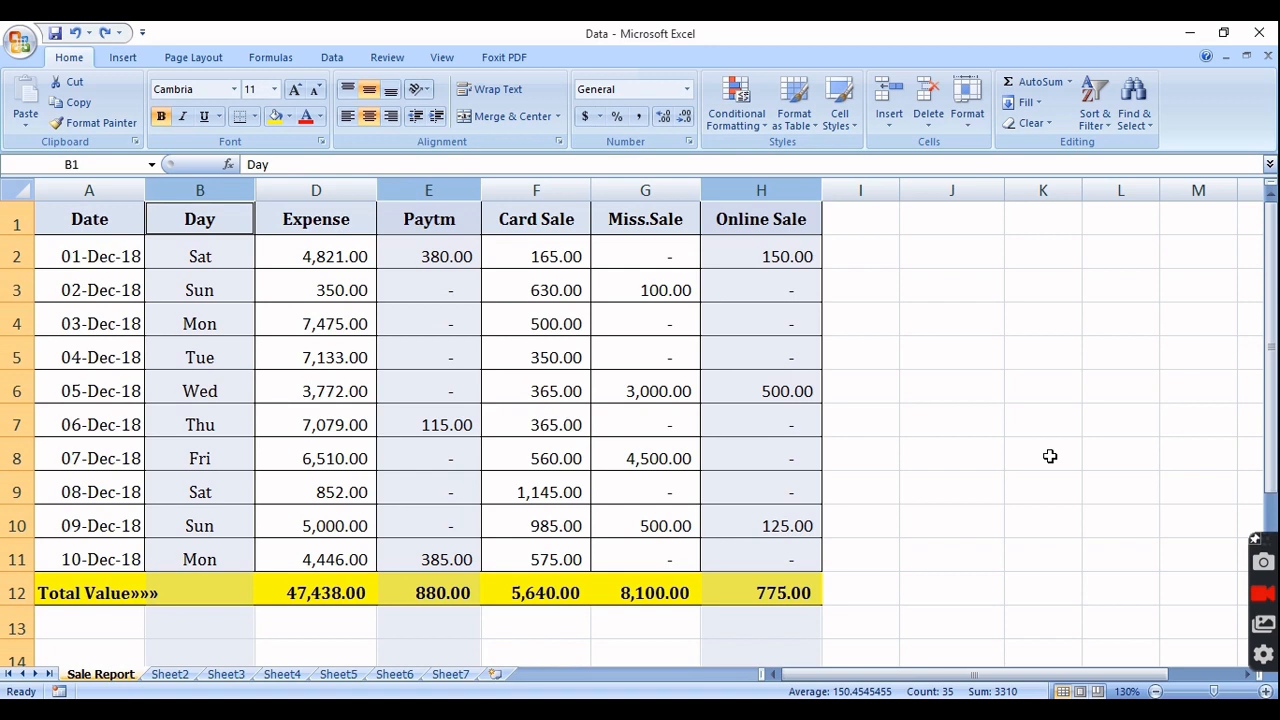
key("ctrl+0")
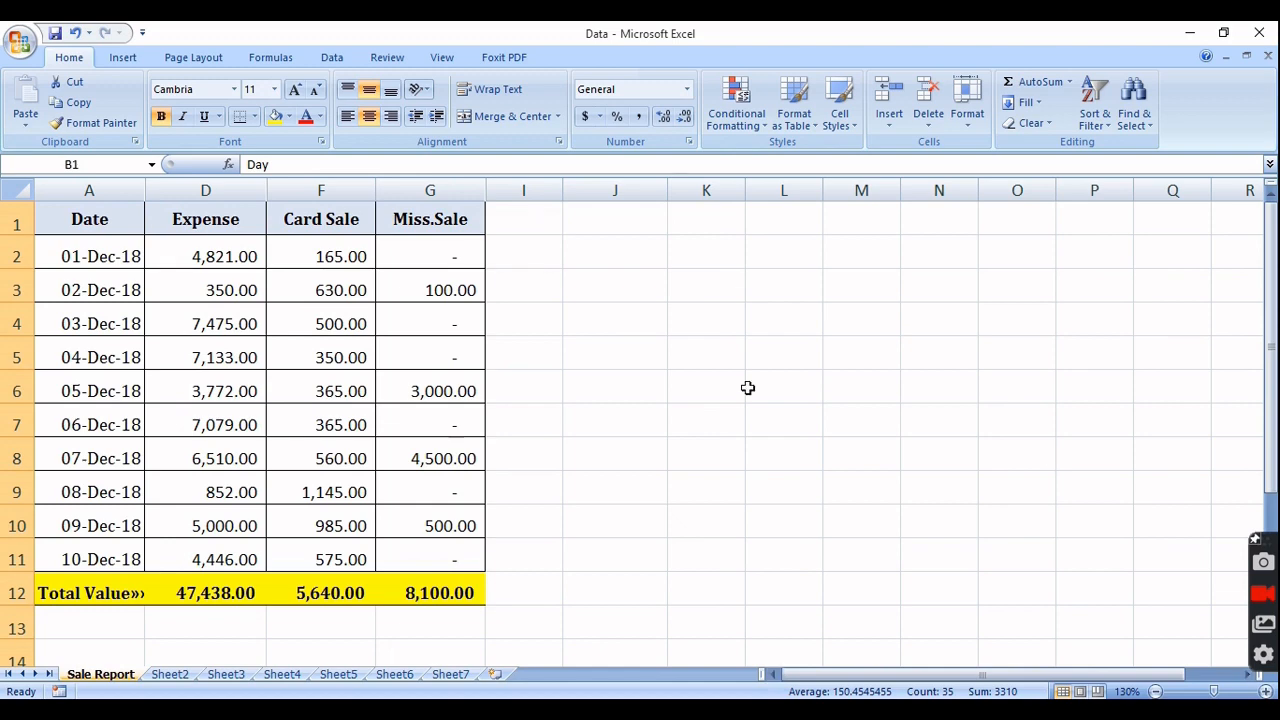
left_click(662, 290)
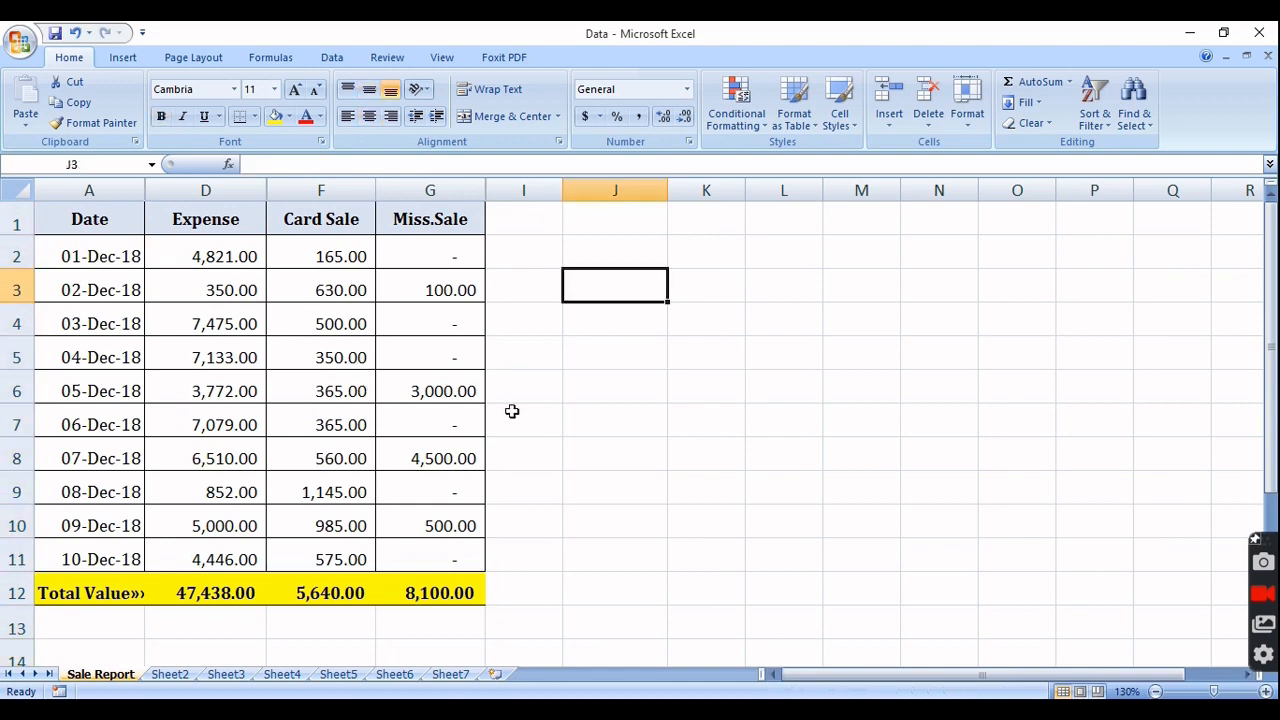
Hide column D, which holds the Expense figures, using the Hide Columns command
left_click(323, 190)
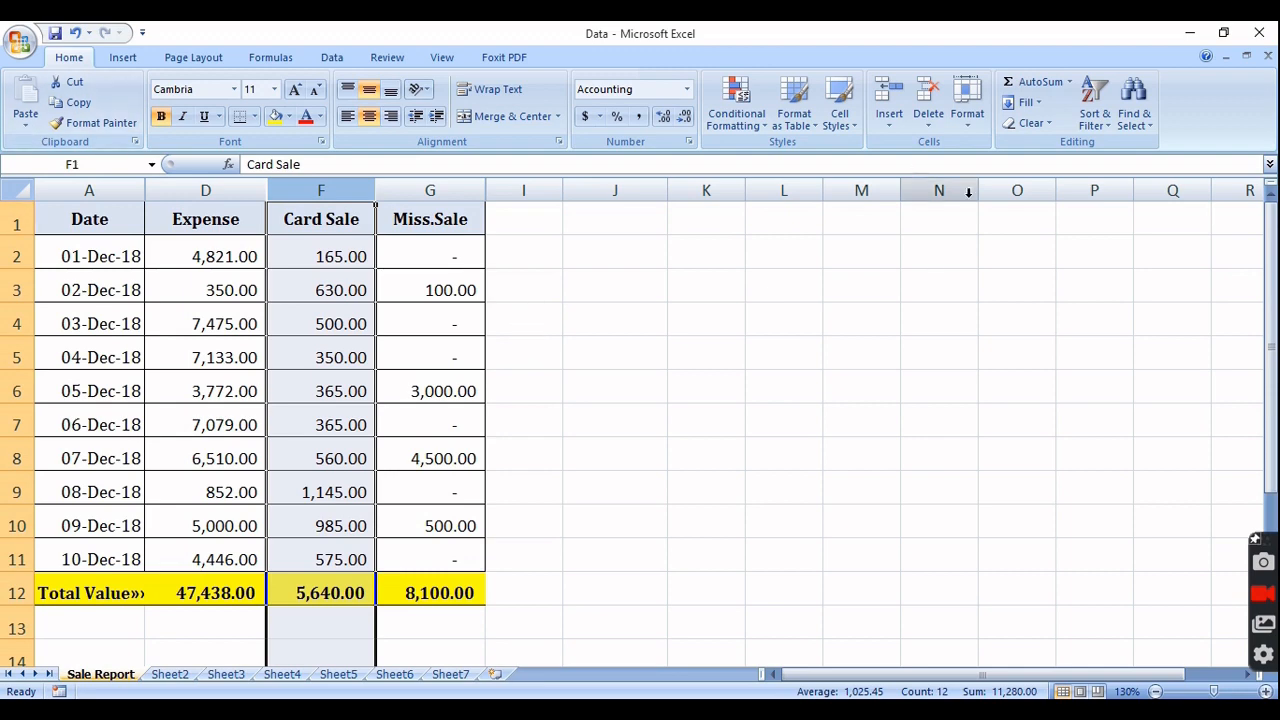
left_click(465, 322)
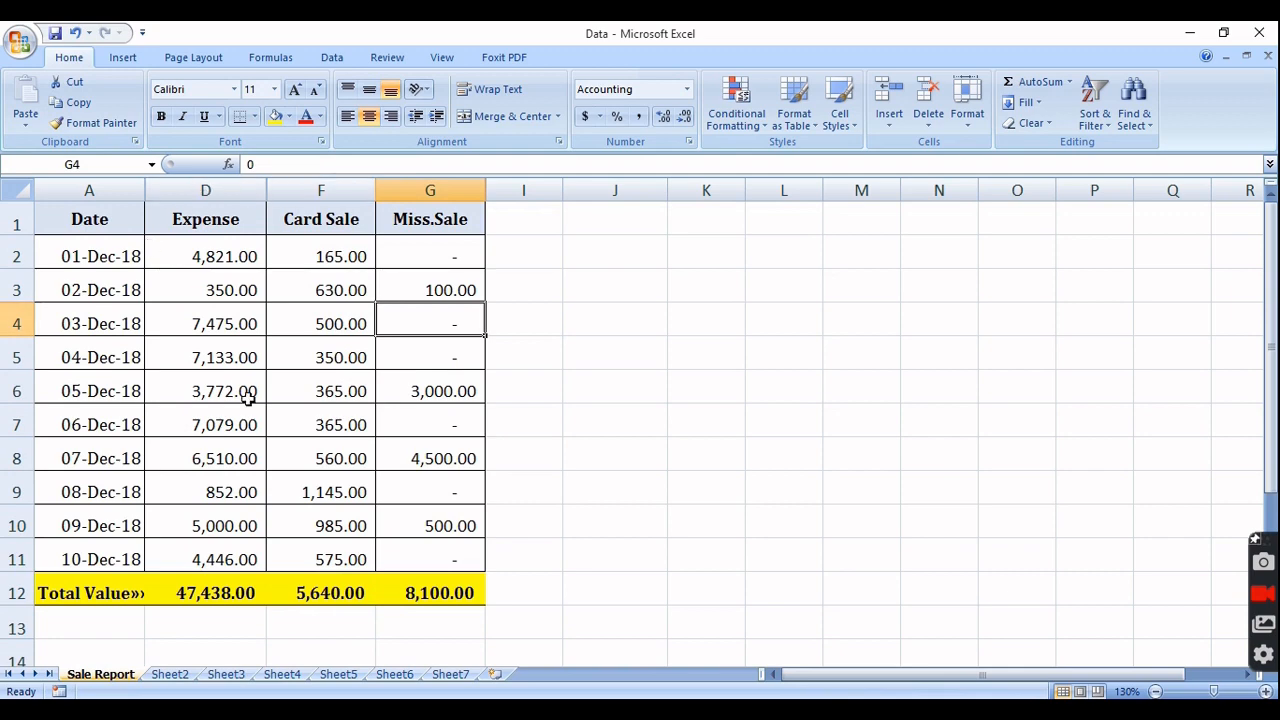
left_click(205, 190)
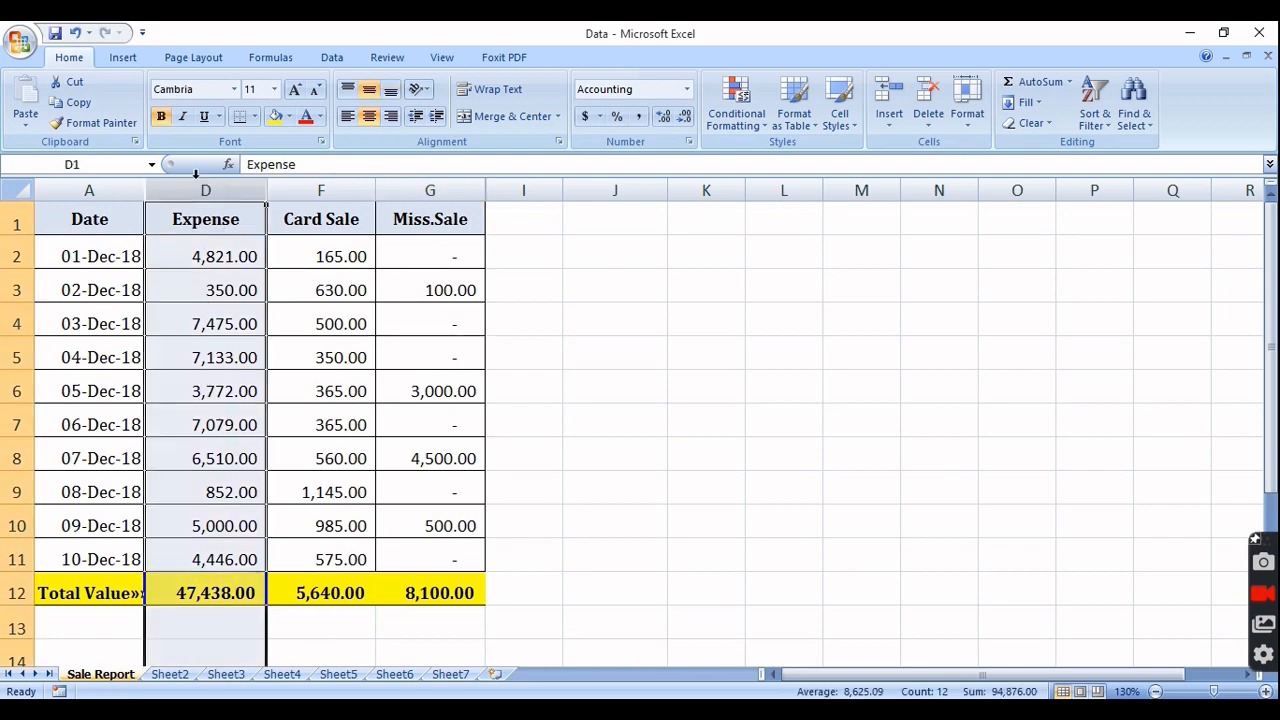
left_click(967, 100)
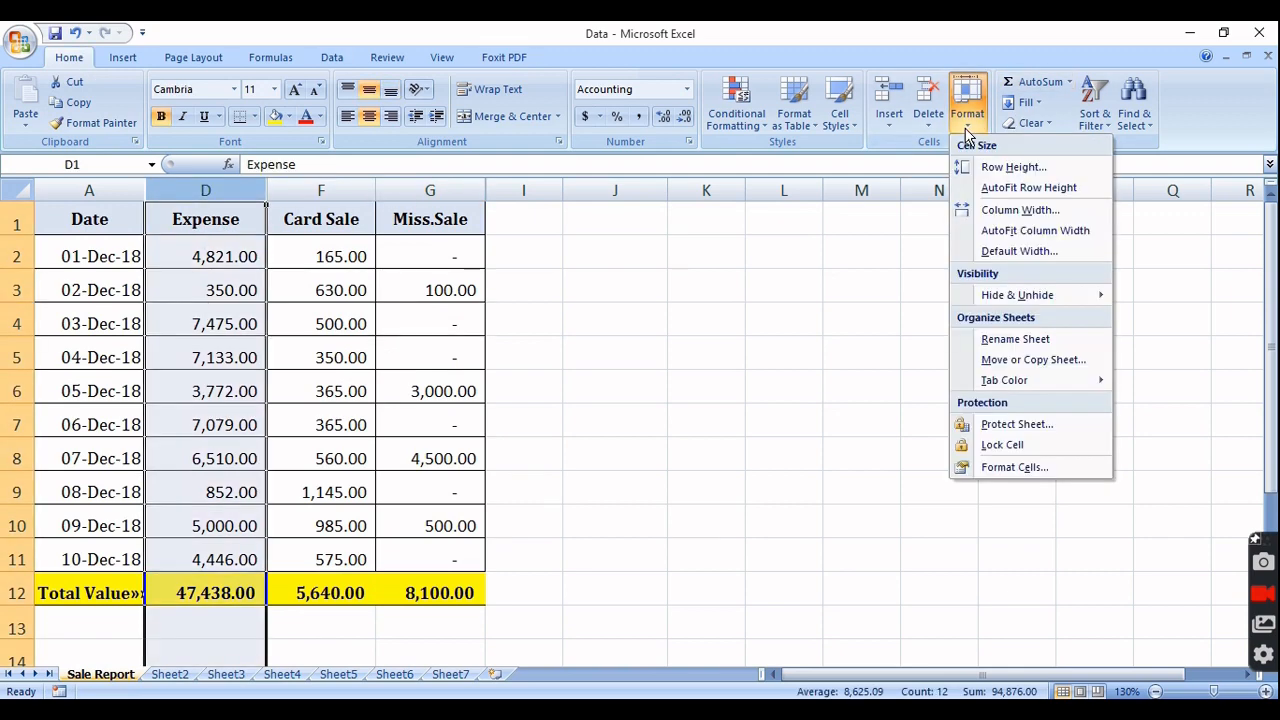
mouse_move(1022, 302)
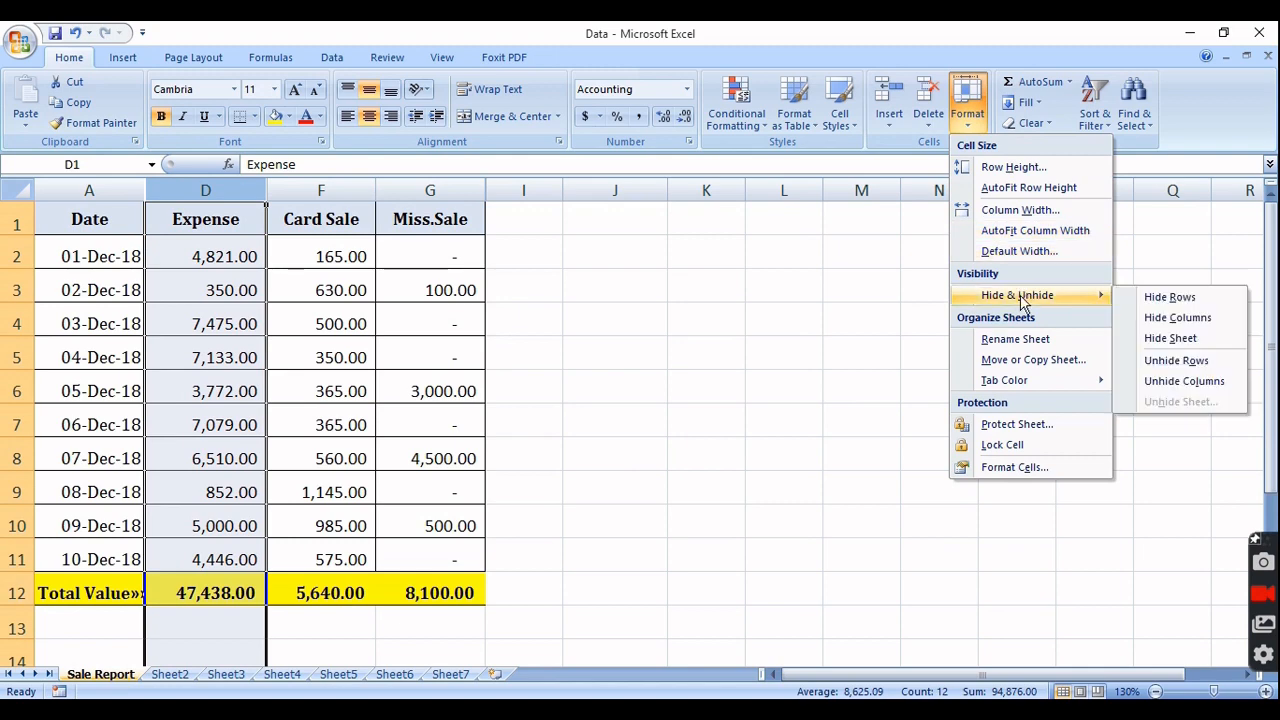
left_click(1211, 316)
left_click(660, 376)
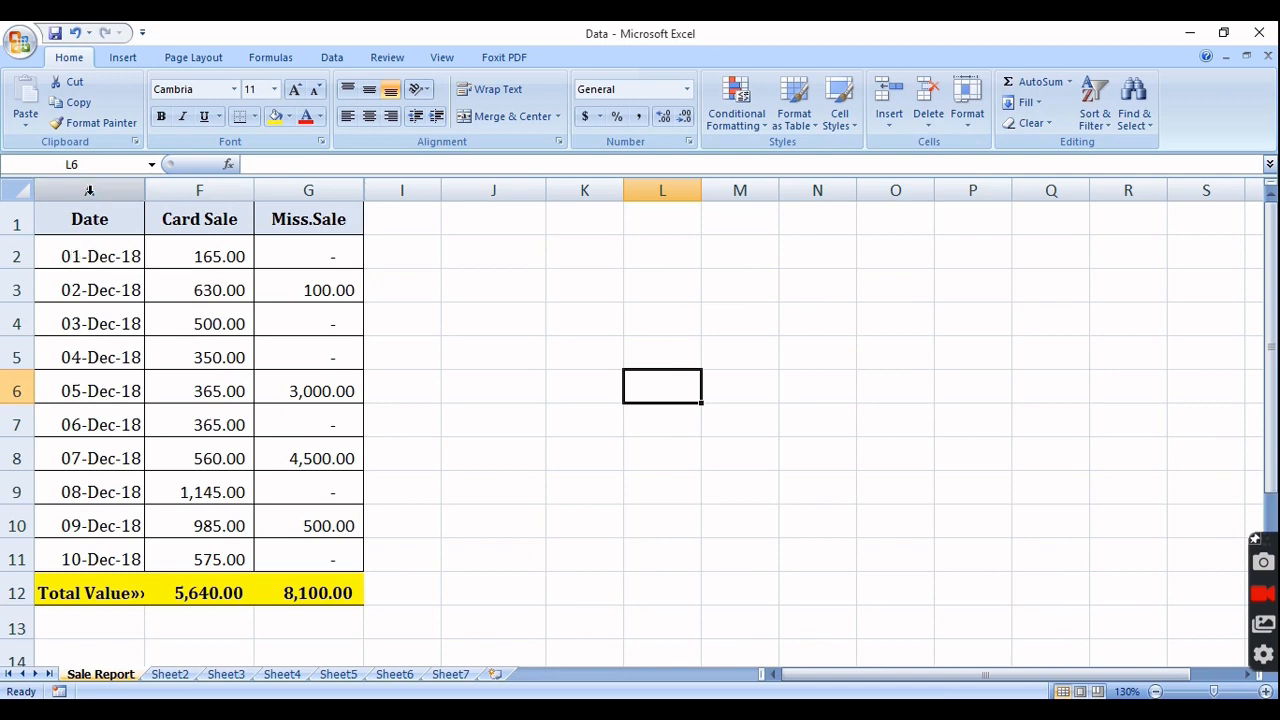
Unhide columns B to E, from Day to Paytm, between the Date and Card Sale columns
left_click_drag(88, 190, 197, 191)
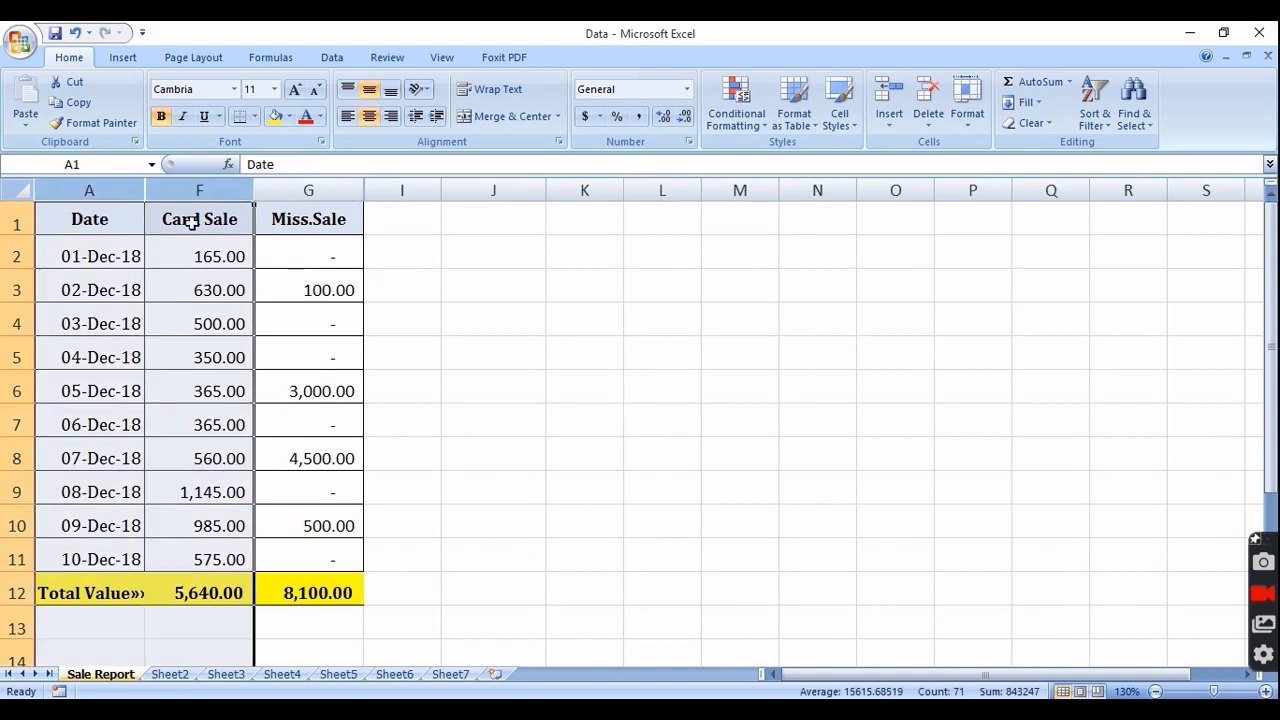
right_click(127, 198)
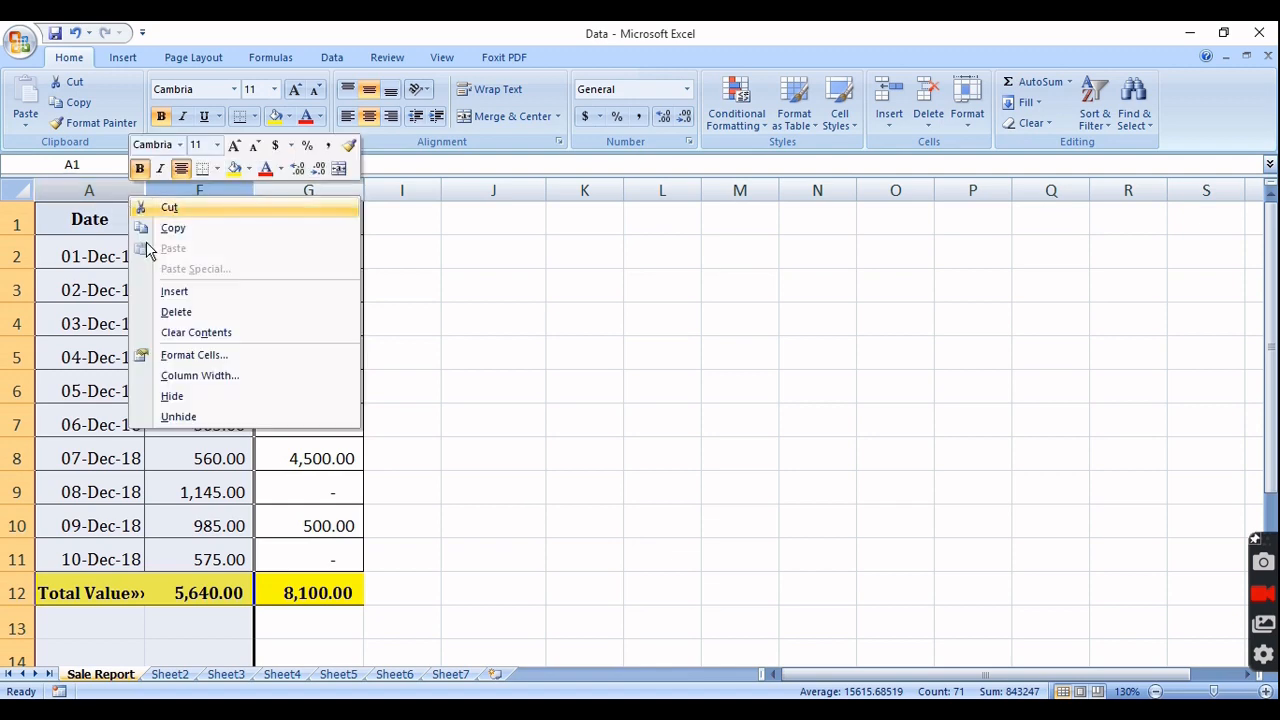
left_click(178, 416)
left_click(179, 385)
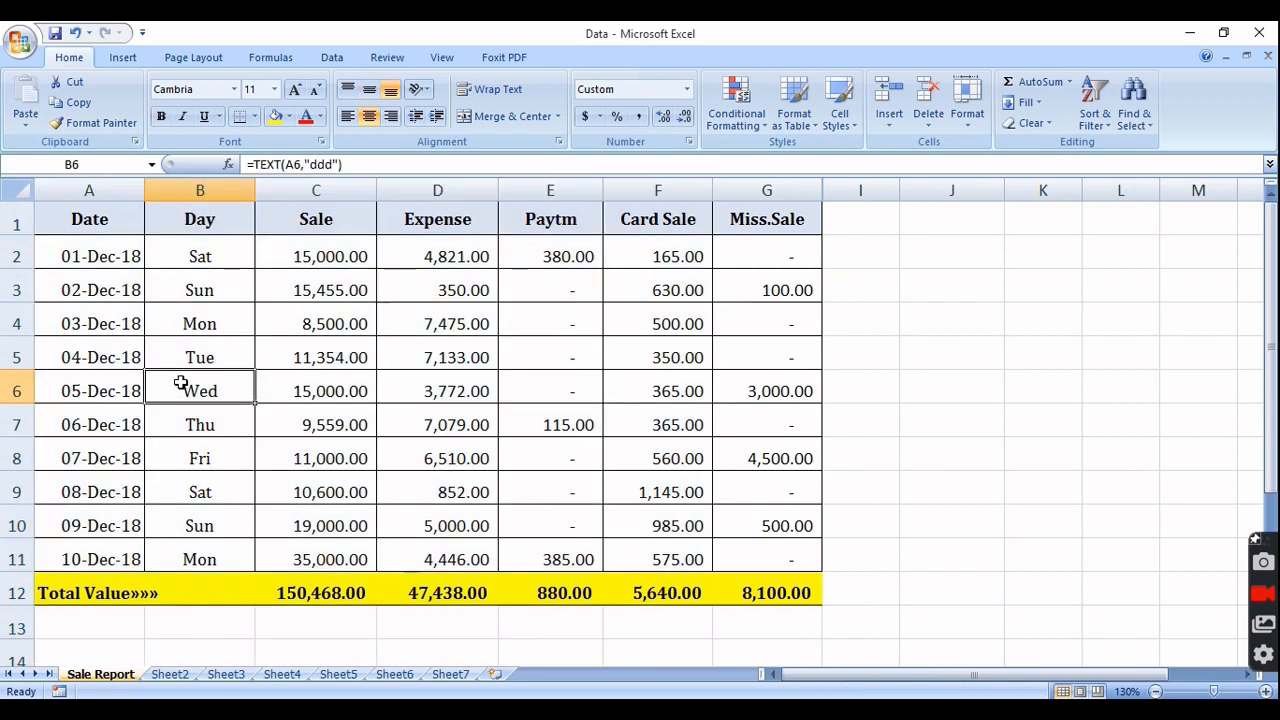
Unhide column H, the Online Sale figures, between columns G and I using the Unhide Columns command
left_click(806, 191)
left_click_drag(806, 191, 838, 188)
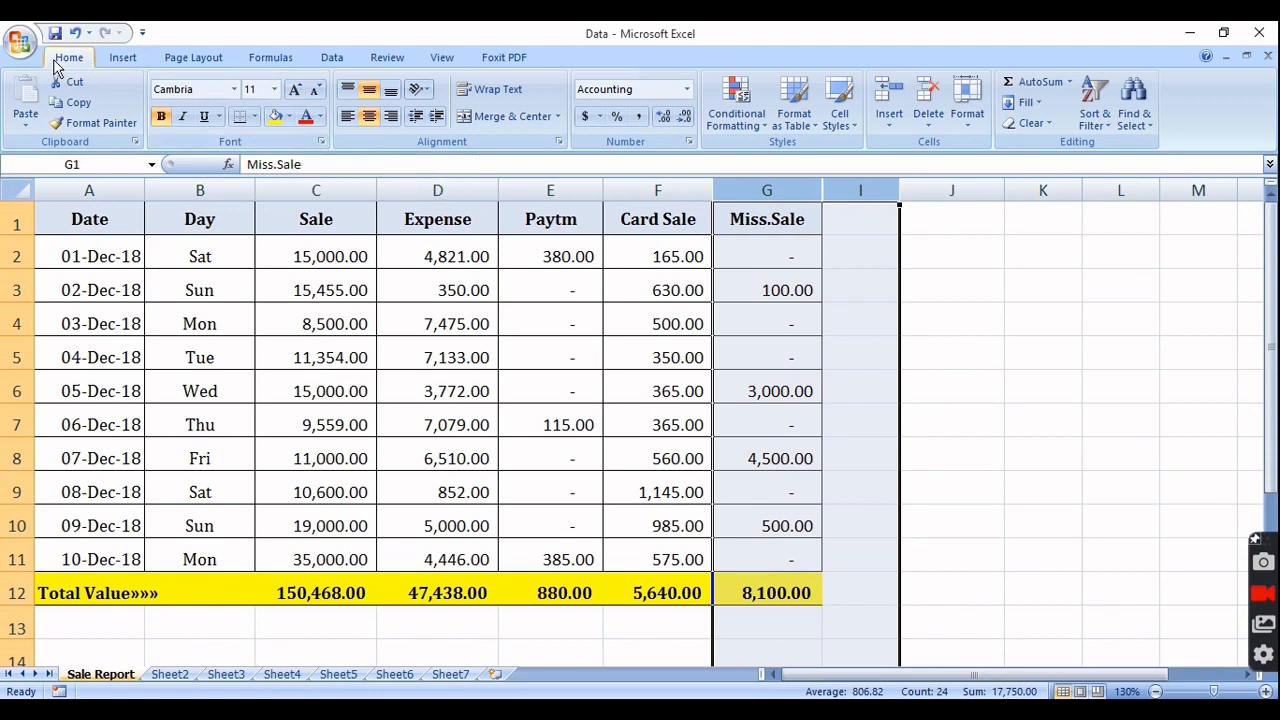
left_click(967, 100)
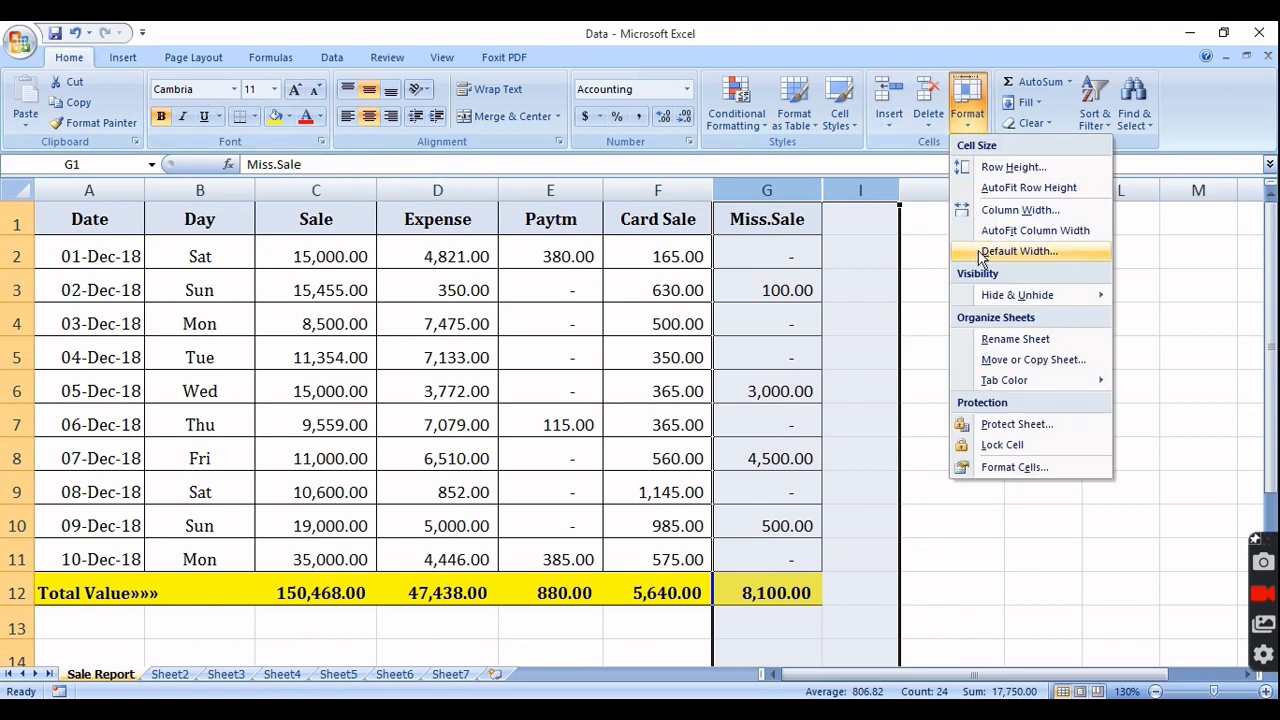
mouse_move(1020, 300)
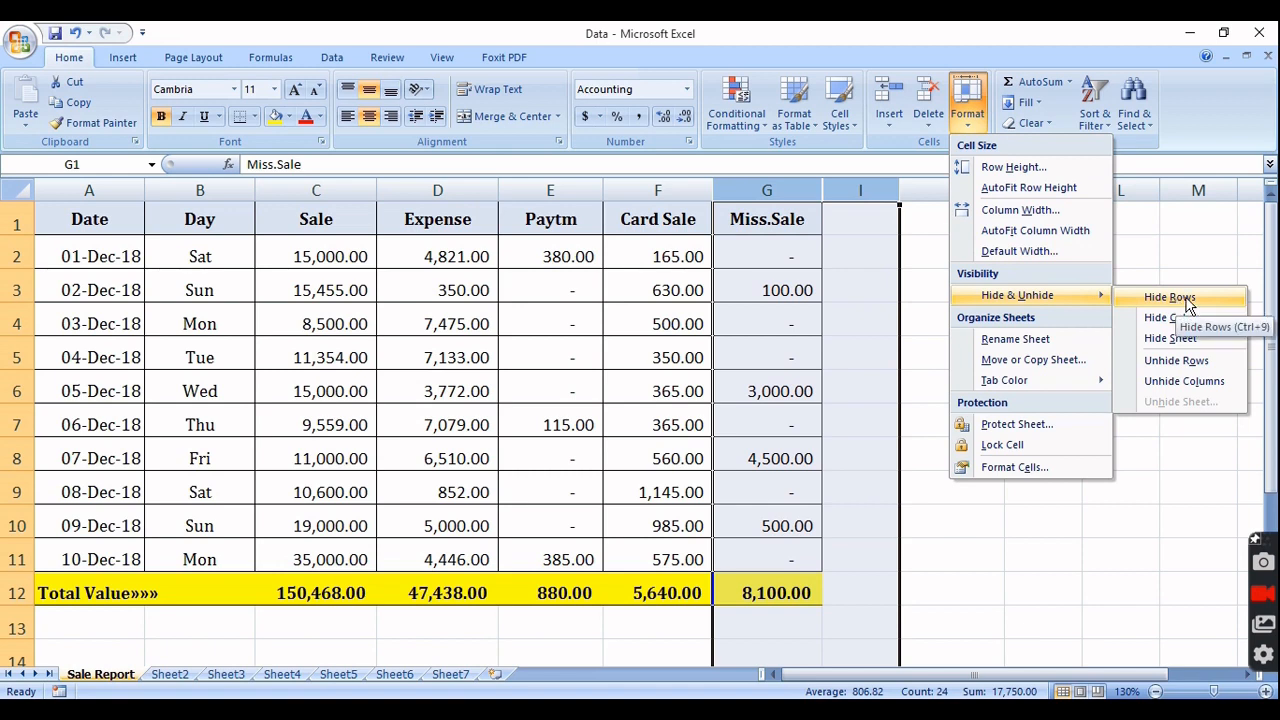
left_click(1184, 381)
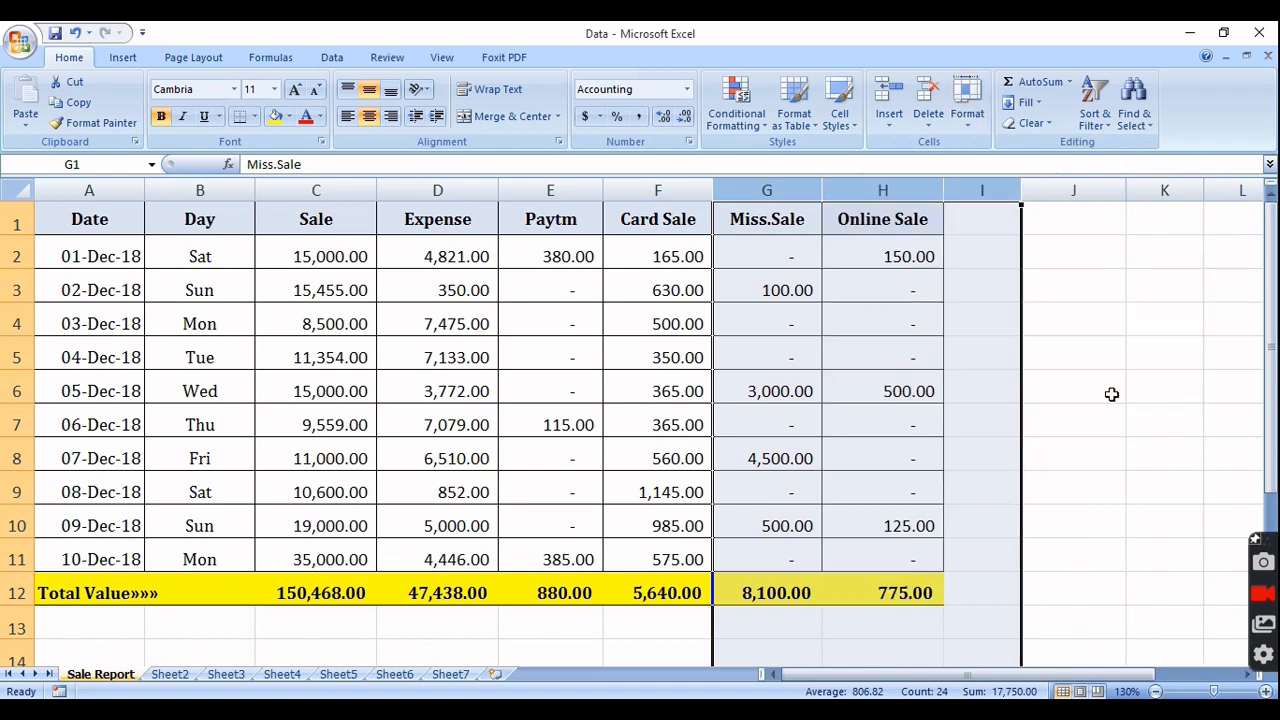
left_click(490, 332)
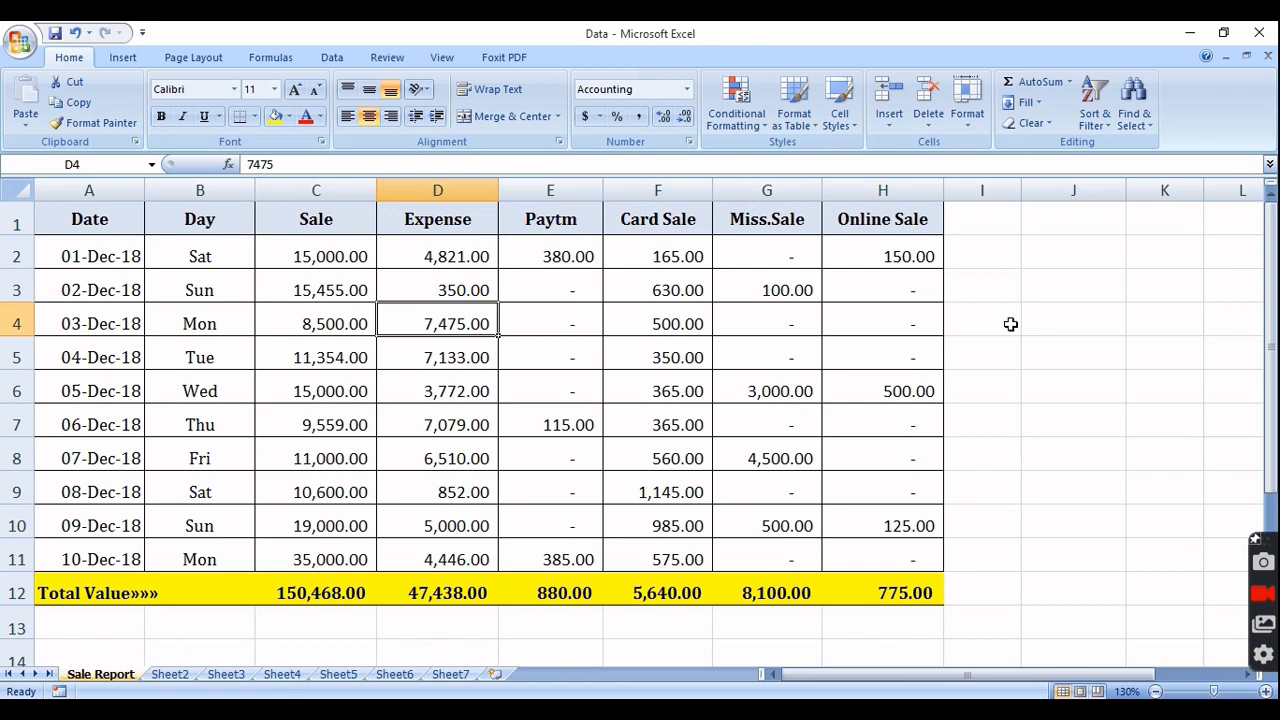
key("Down")
key("Down")
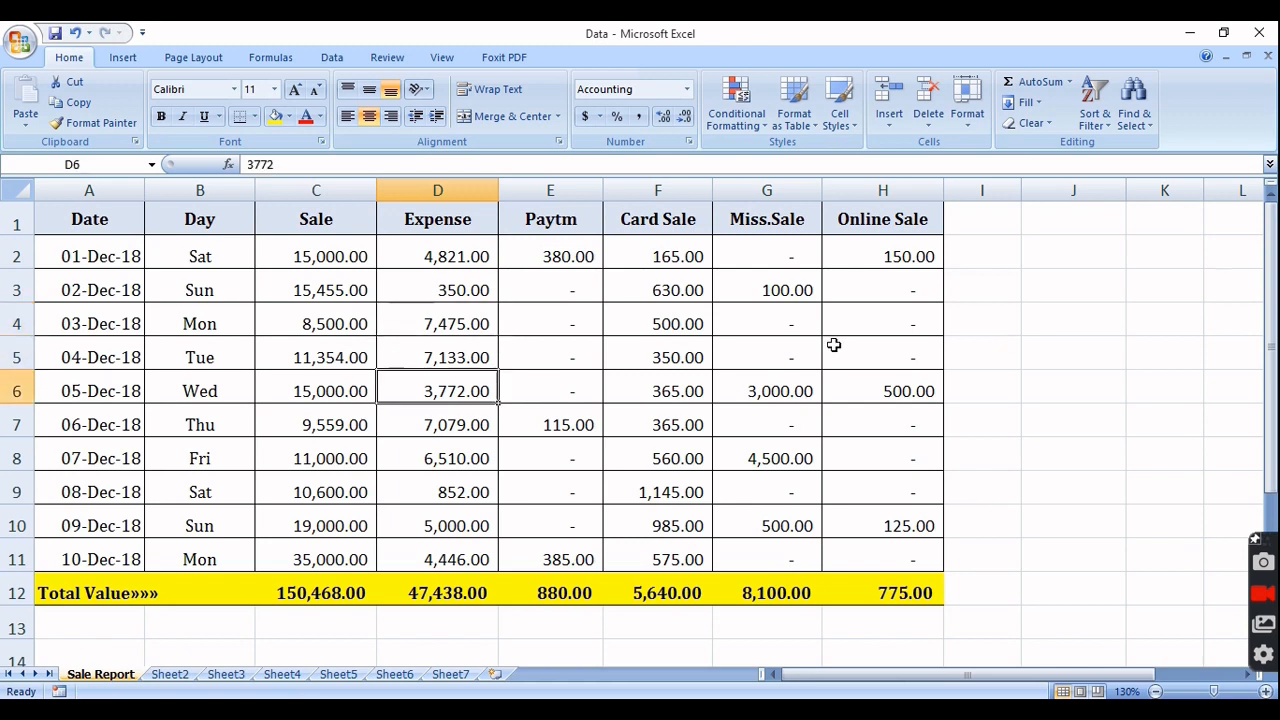
key("Up")
key("Up")
key("Up")
key("Down")
key("Down")
key("Up")
key("Up")
key("Up")
key("ctrl+space")
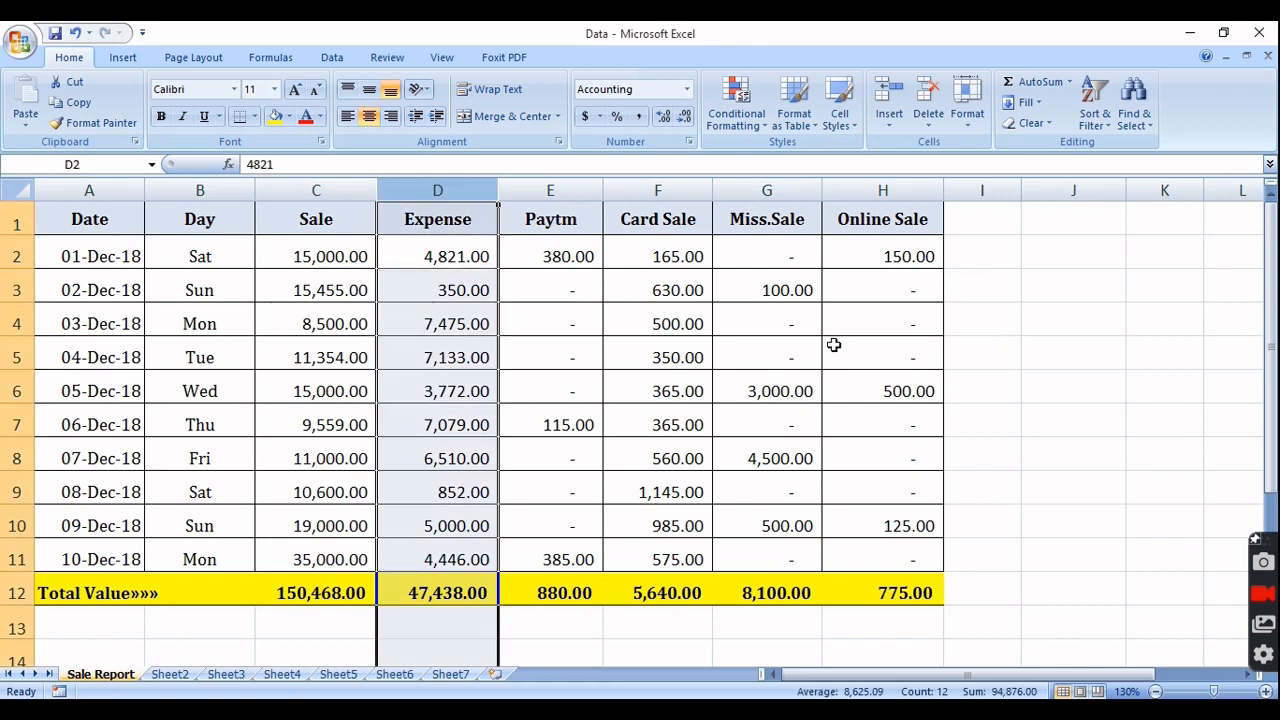
key("shift+Right")
key("shift+Right")
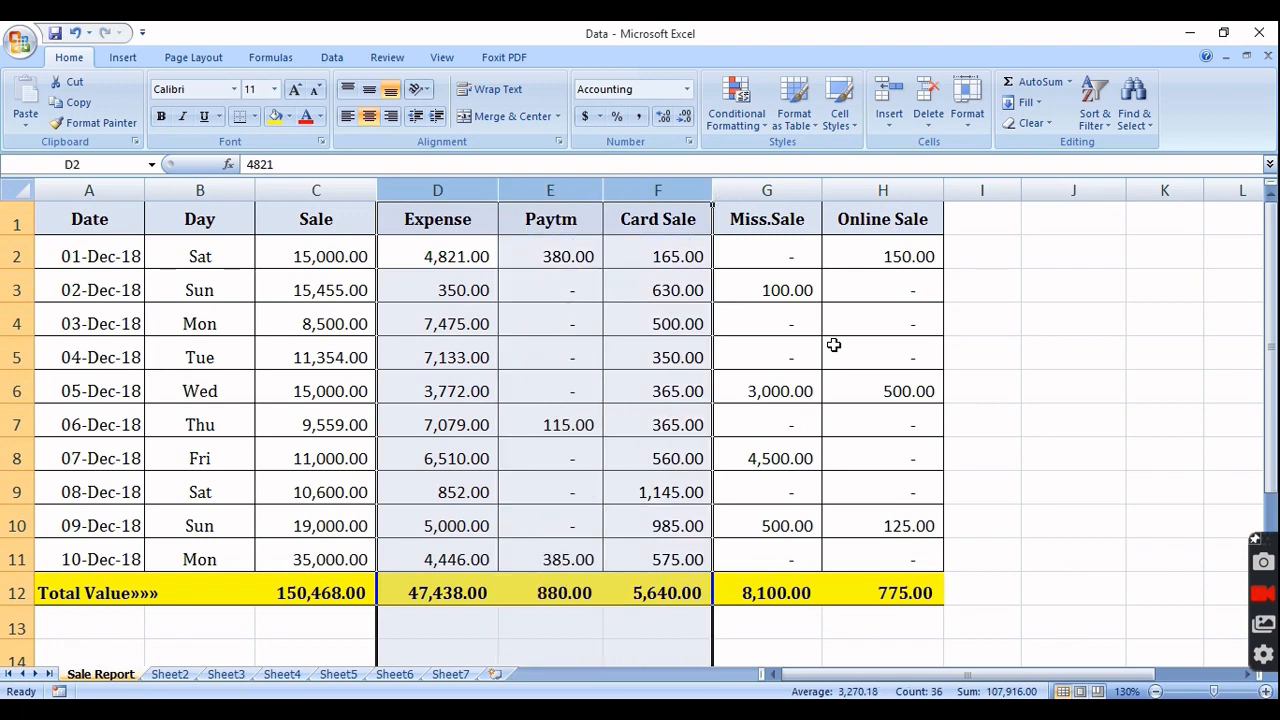
key("Down")
key("Down")
key("Up")
key("Up")
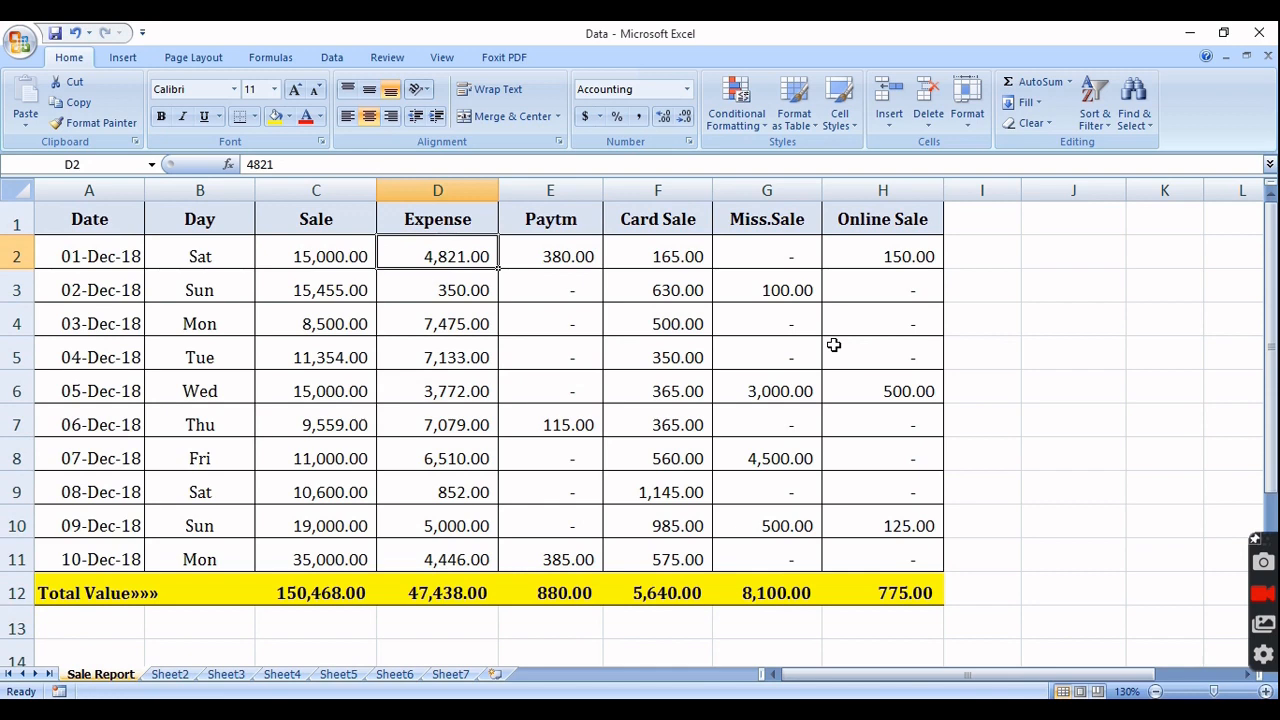
Hide the adjacent columns D to F, holding Expense, Paytm and Card Sale
key("ctrl+space")
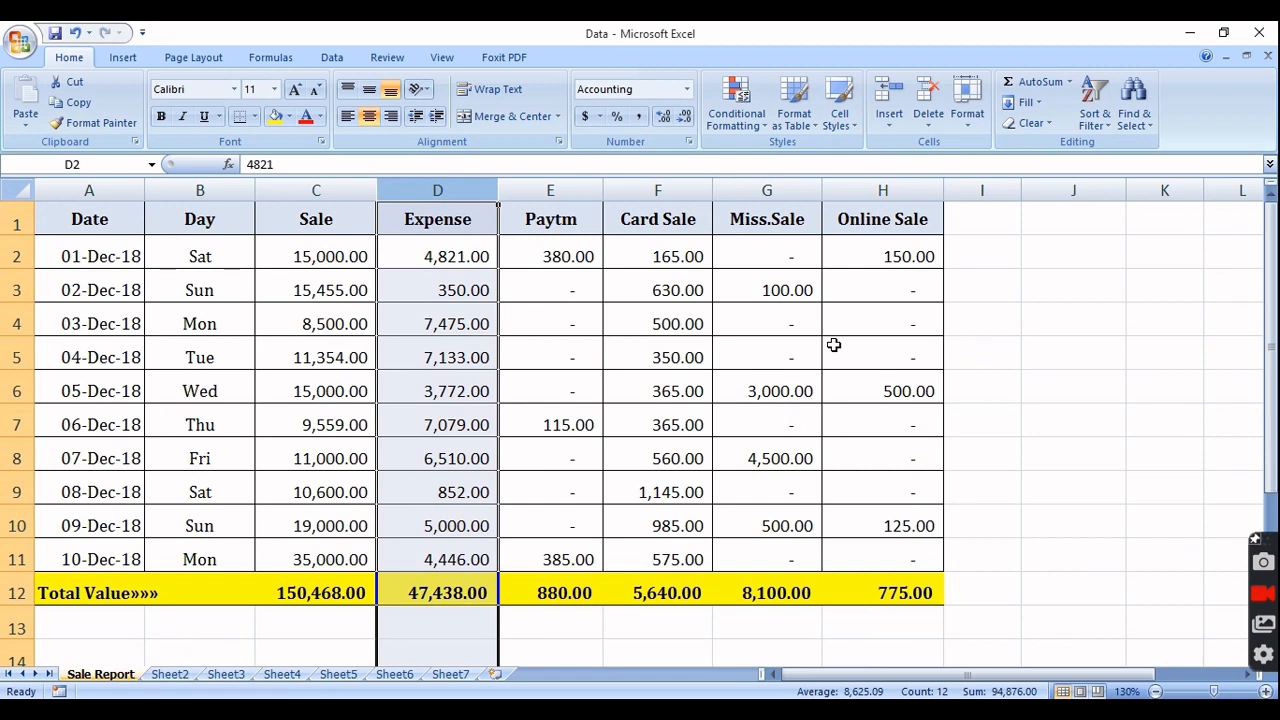
key("shift+Right")
key("shift+Right")
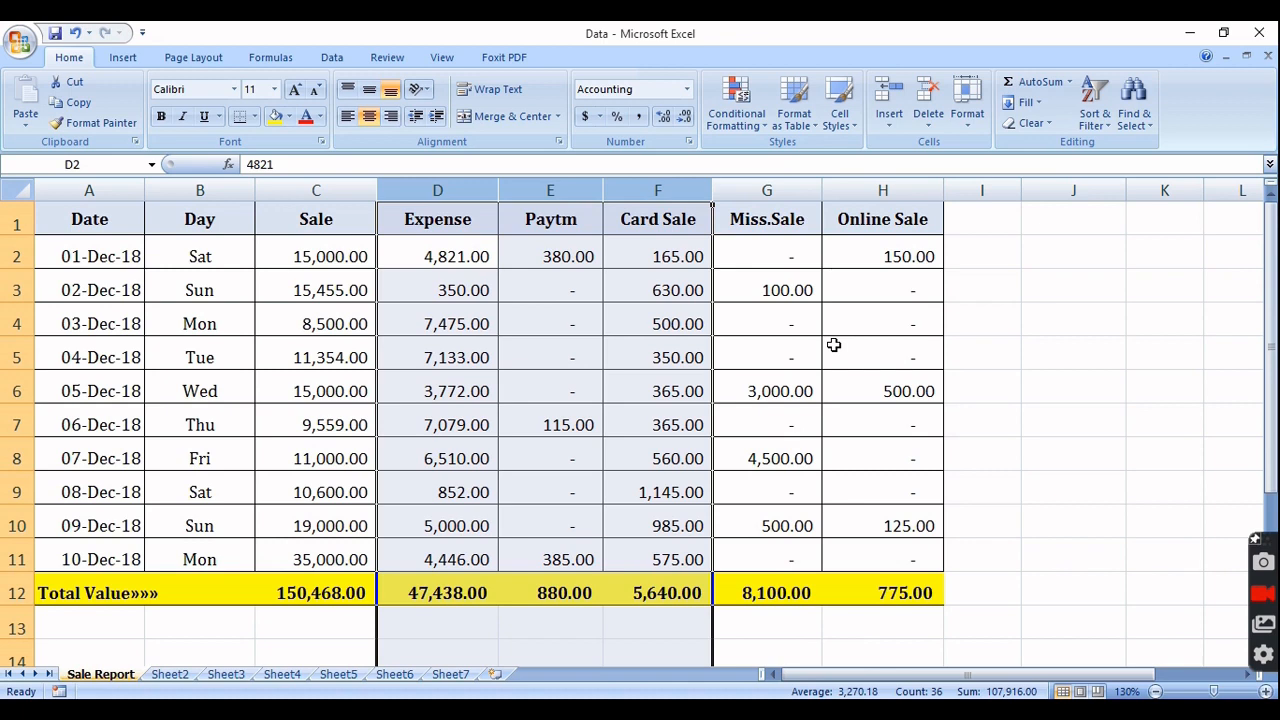
key("ctrl+0")
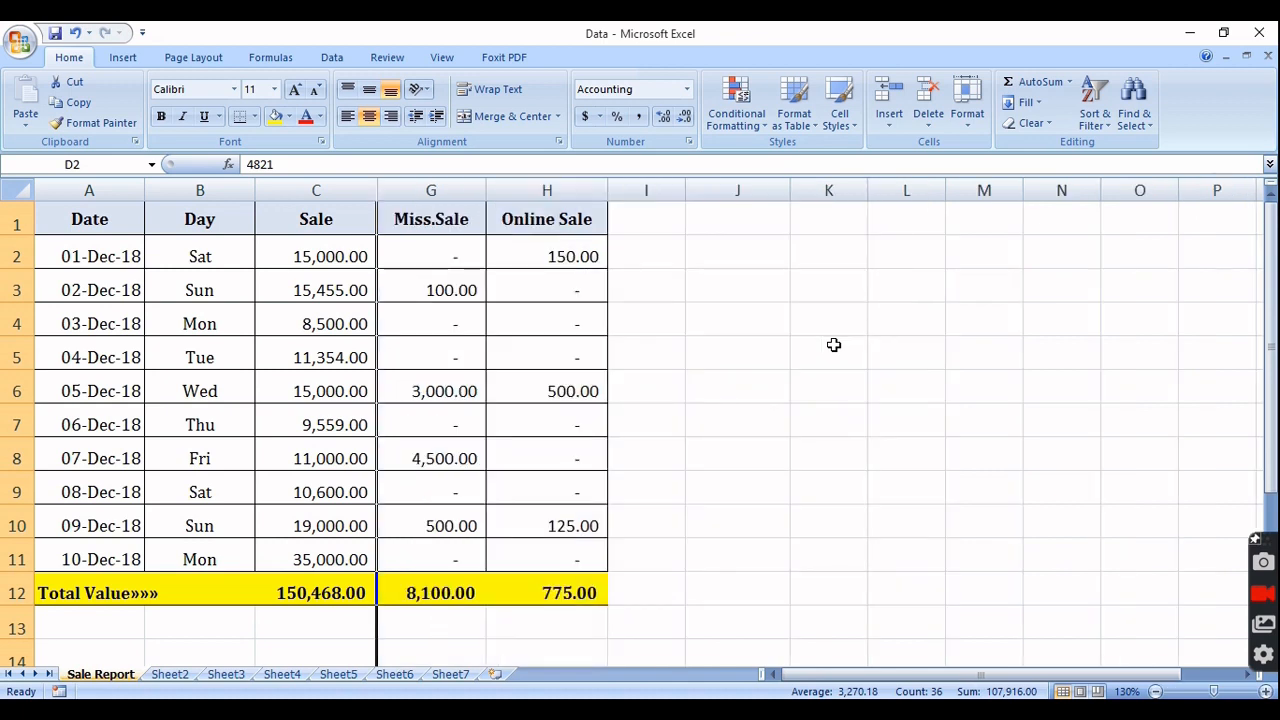
left_click(713, 305)
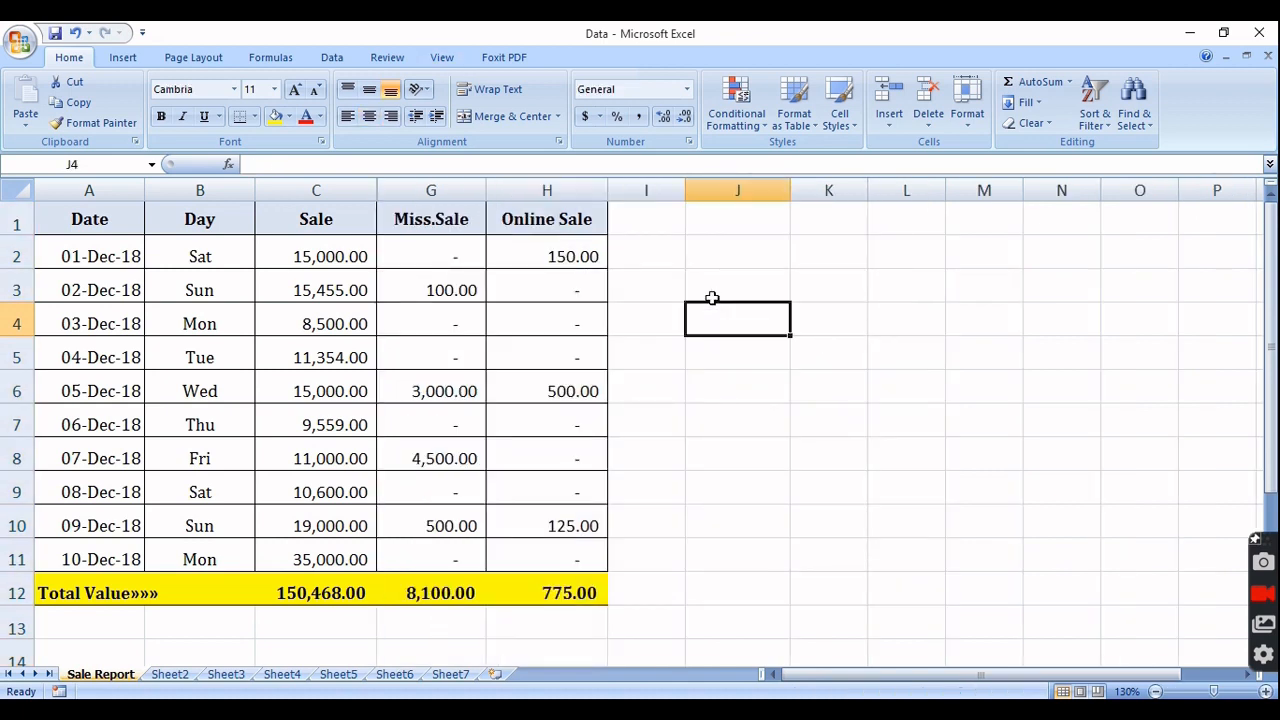
Unhide columns D to F, from Expense to Card Sale, between the Sale and Miss.Sale columns
left_click_drag(316, 190, 405, 195)
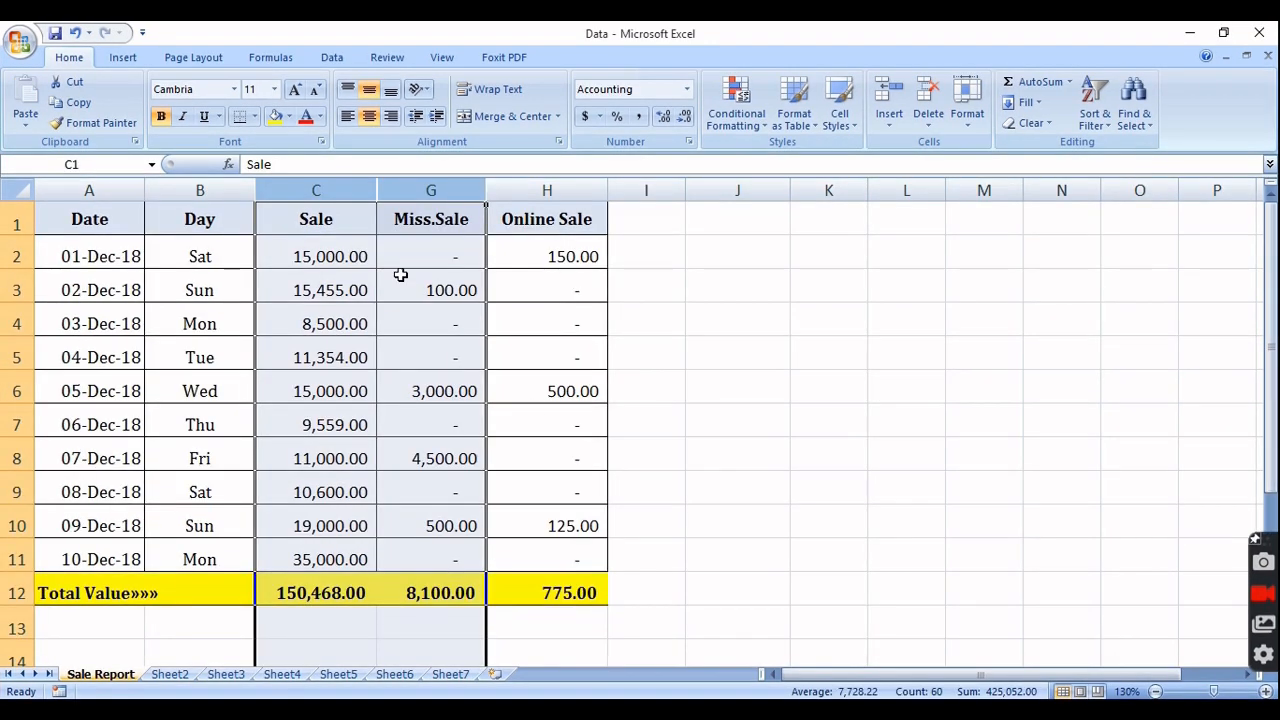
right_click(337, 190)
left_click(405, 412)
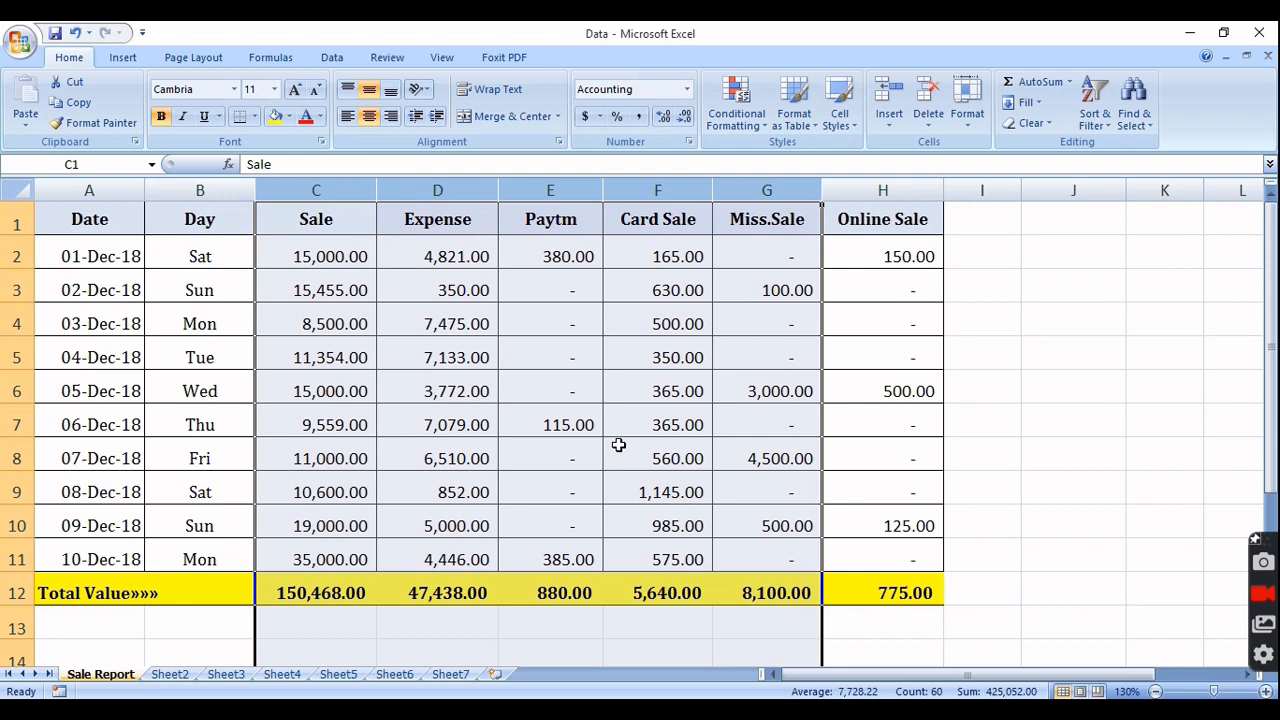
left_click(1137, 328)
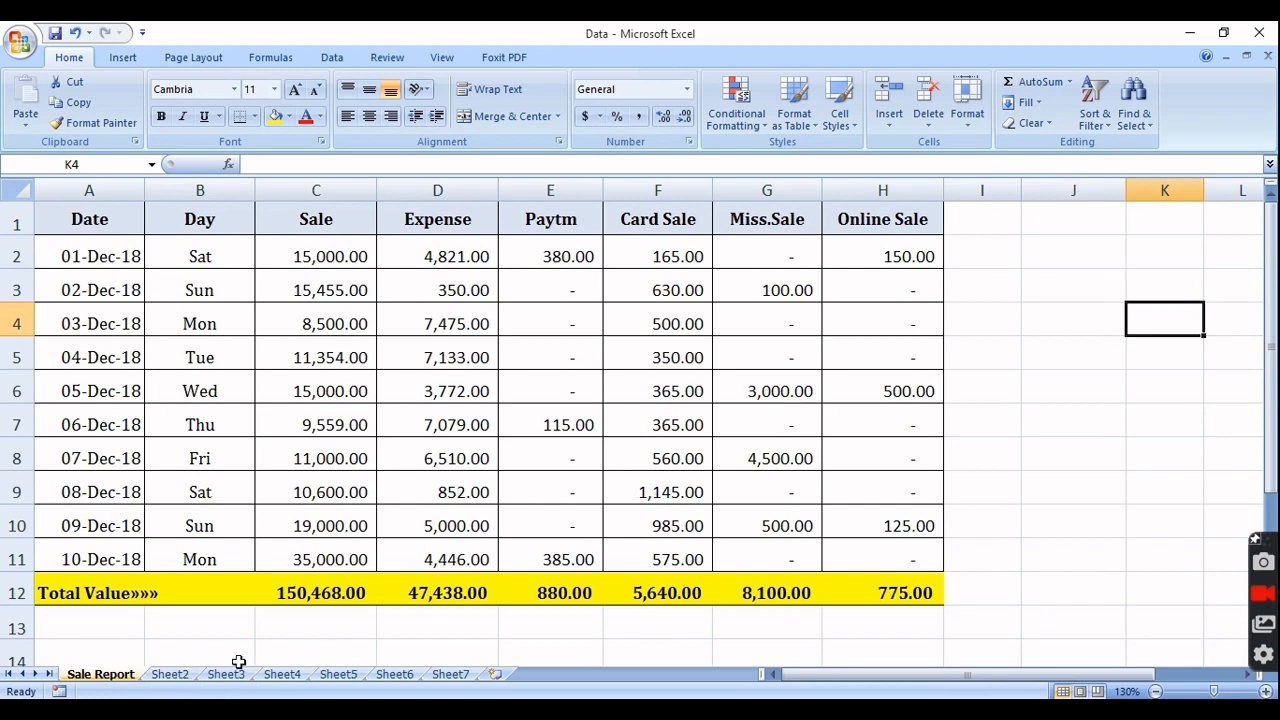
Hide the worksheet Sheet2
left_click(170, 675)
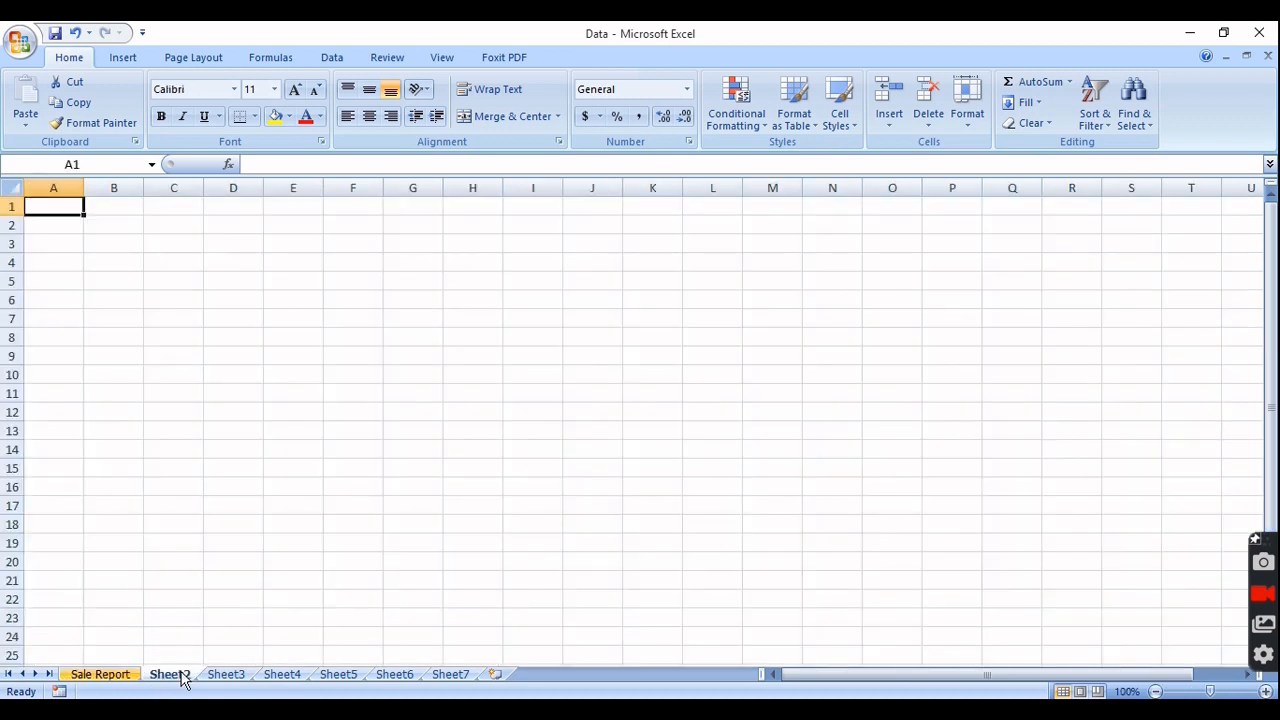
right_click(182, 677)
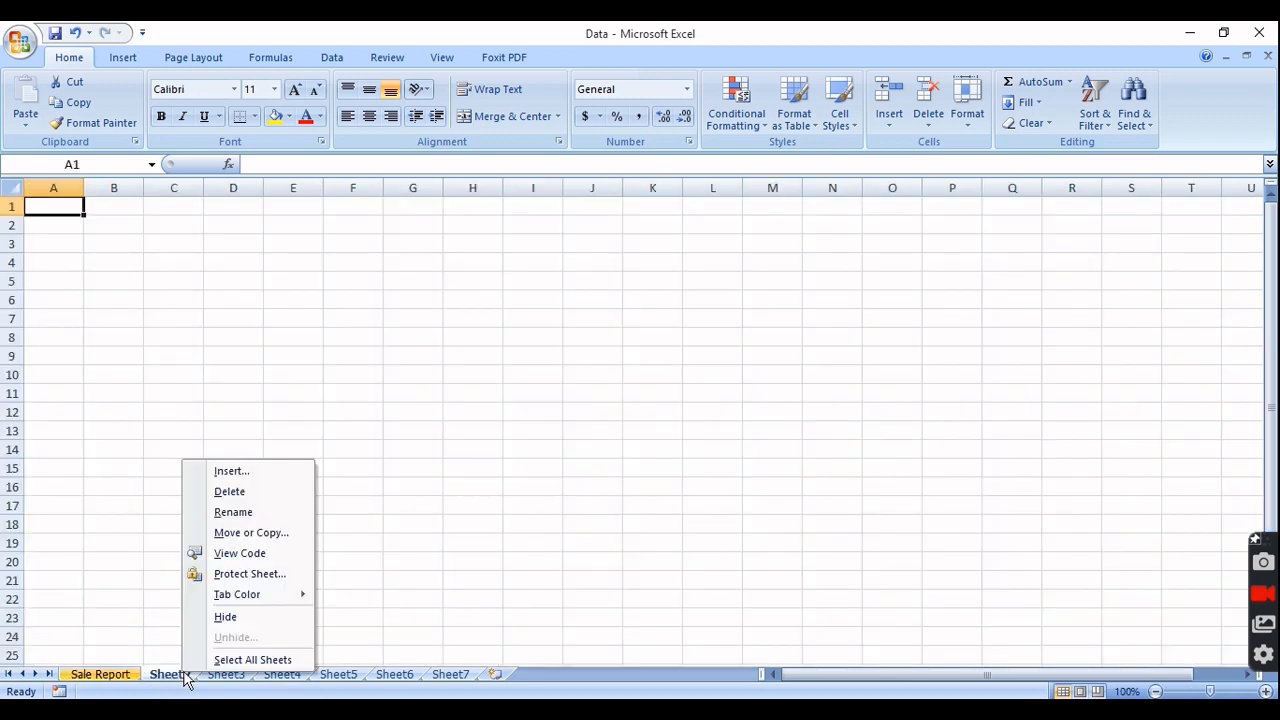
left_click(223, 620)
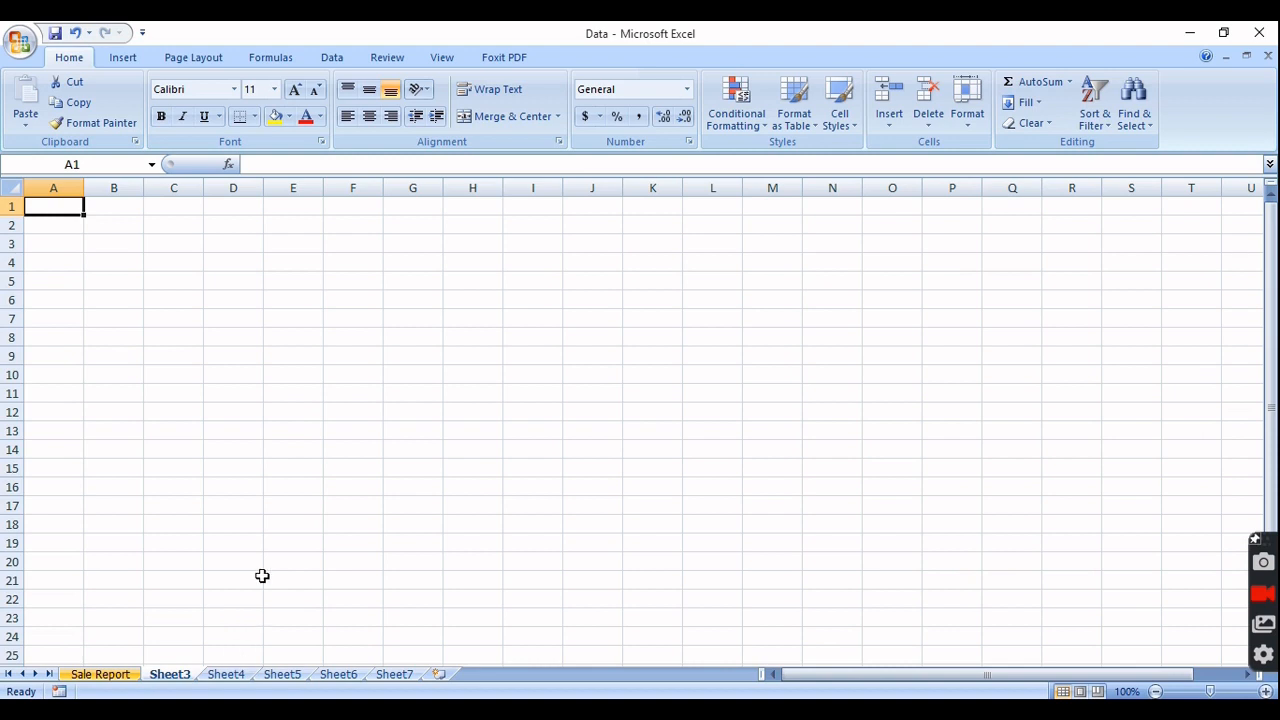
Hide the worksheet Sheet6 using the Hide Sheet command from the cell formatting options
left_click(339, 676)
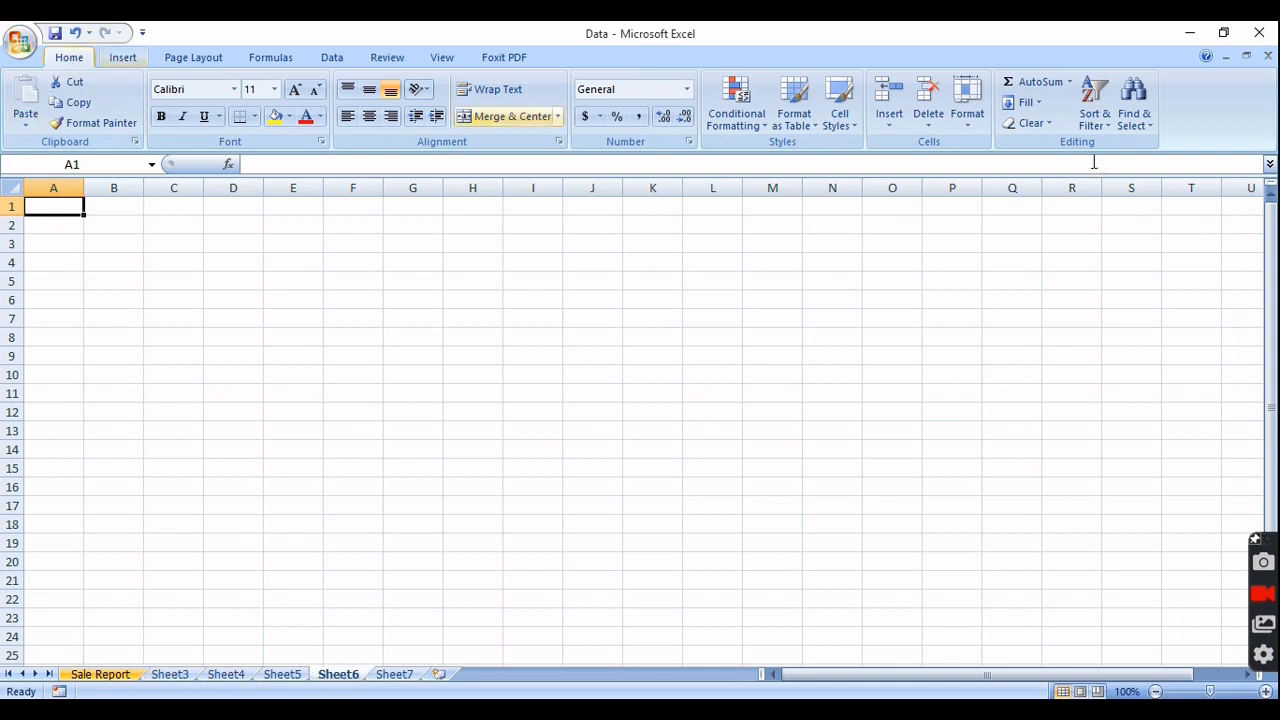
left_click(970, 128)
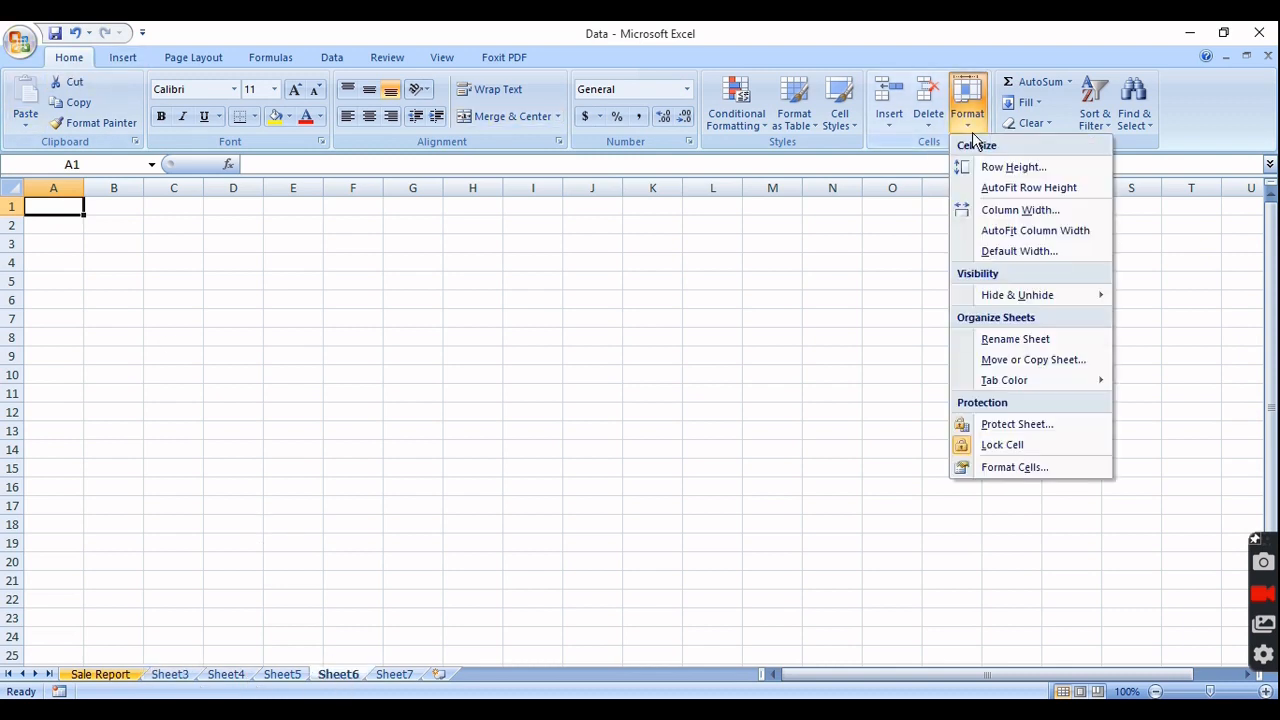
mouse_move(1012, 298)
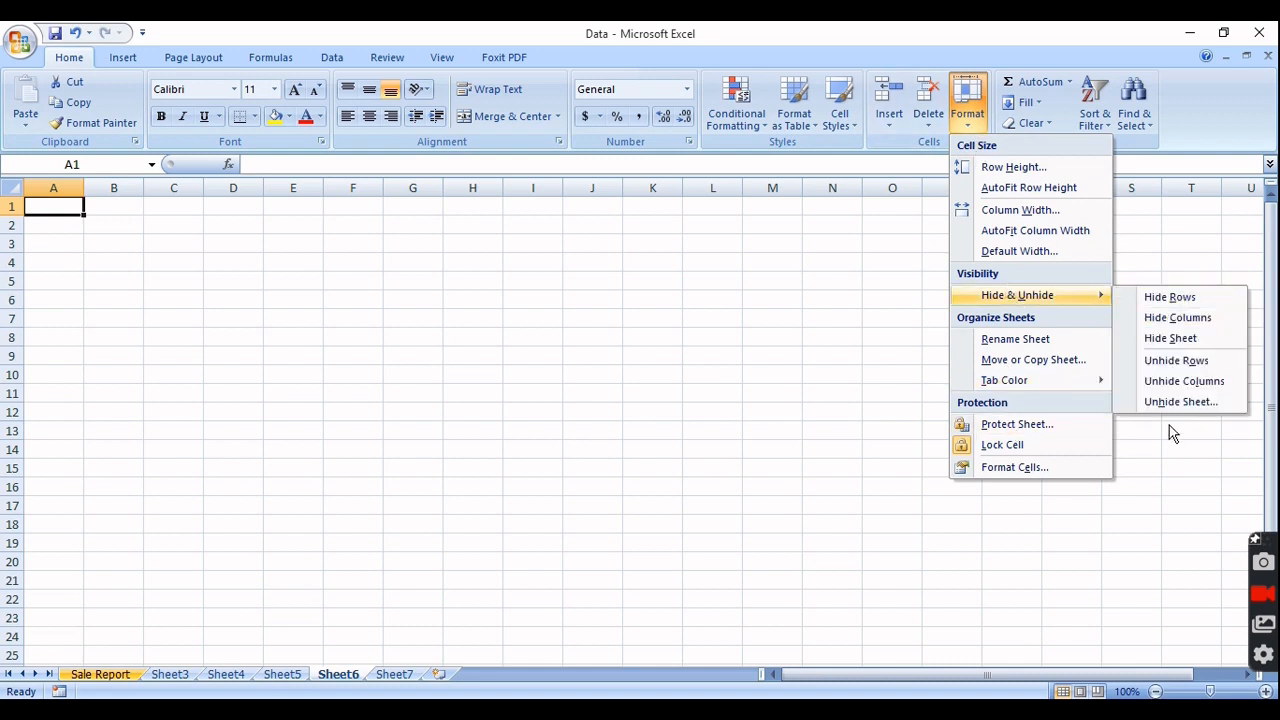
left_click(1172, 338)
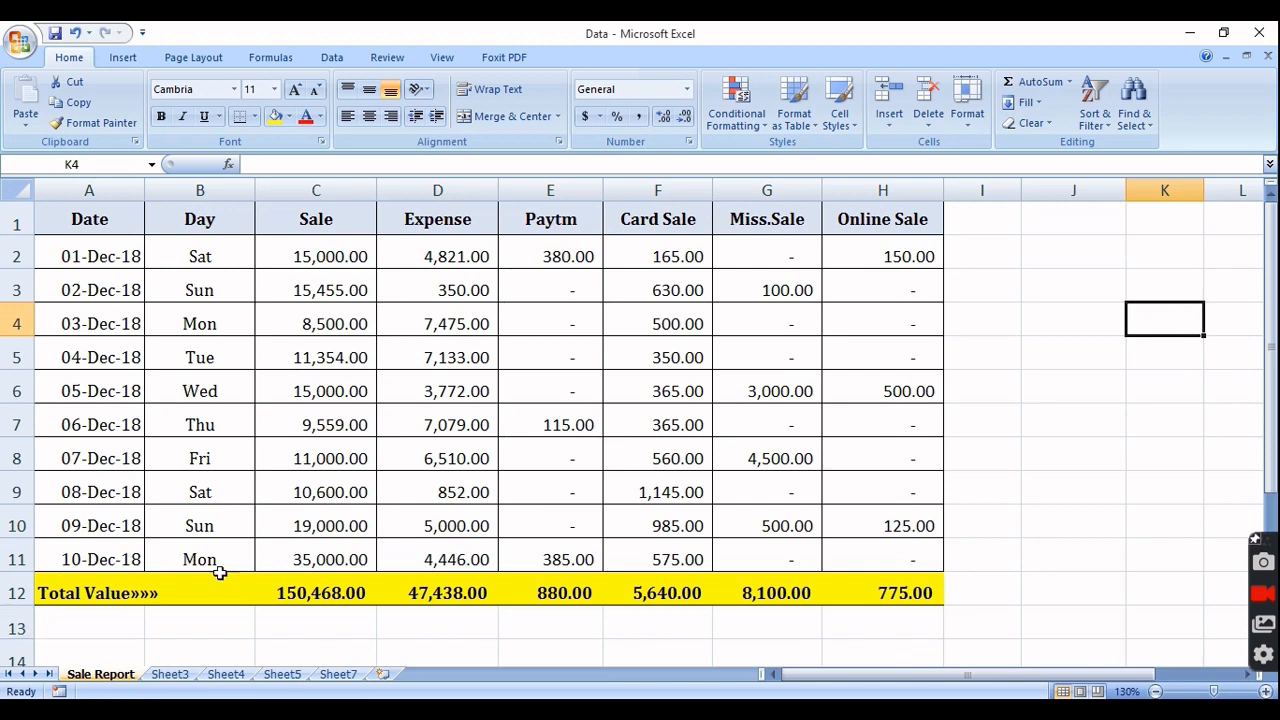
Hide the Sale Report worksheet and select cell F7 in Sheet3
right_click(121, 682)
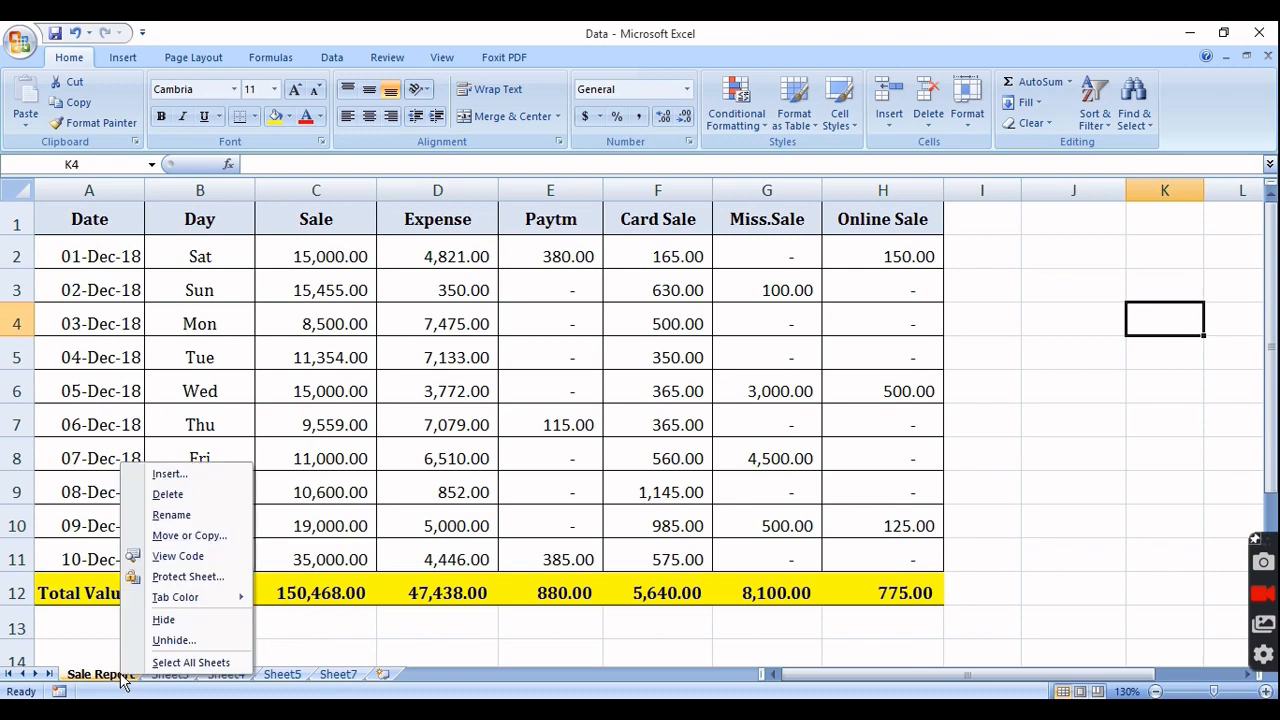
left_click(165, 625)
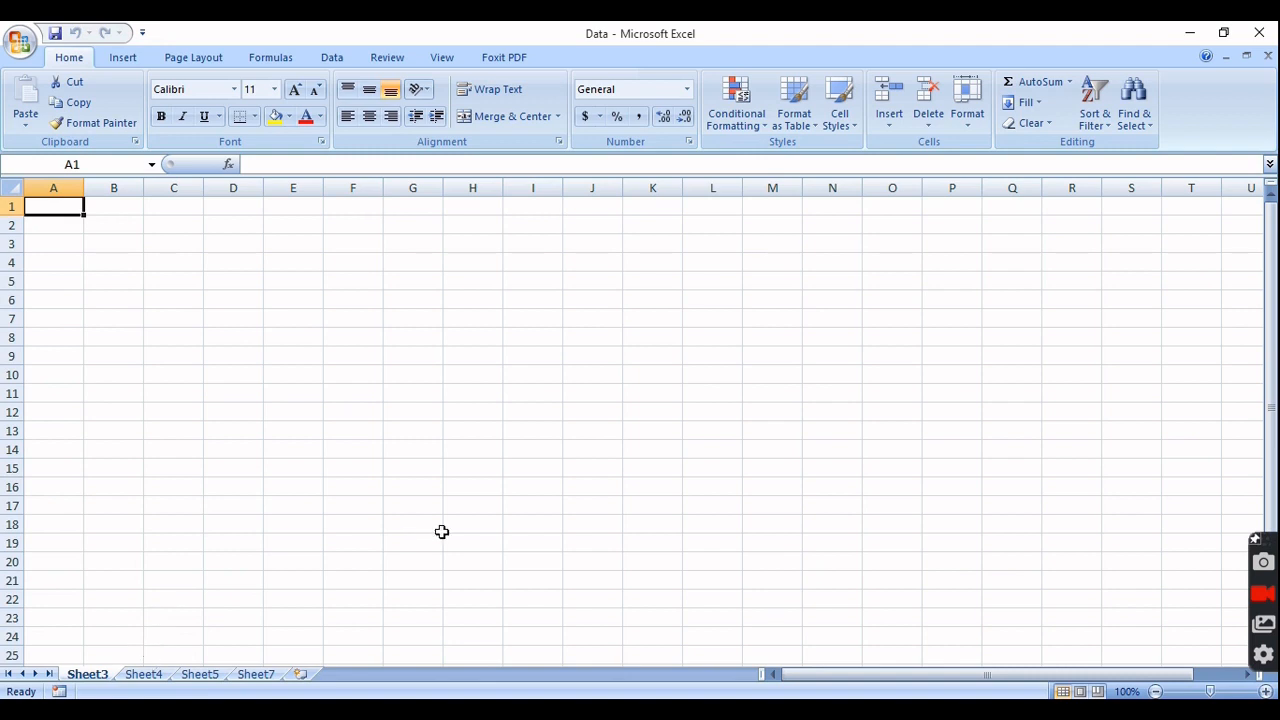
left_click(340, 320)
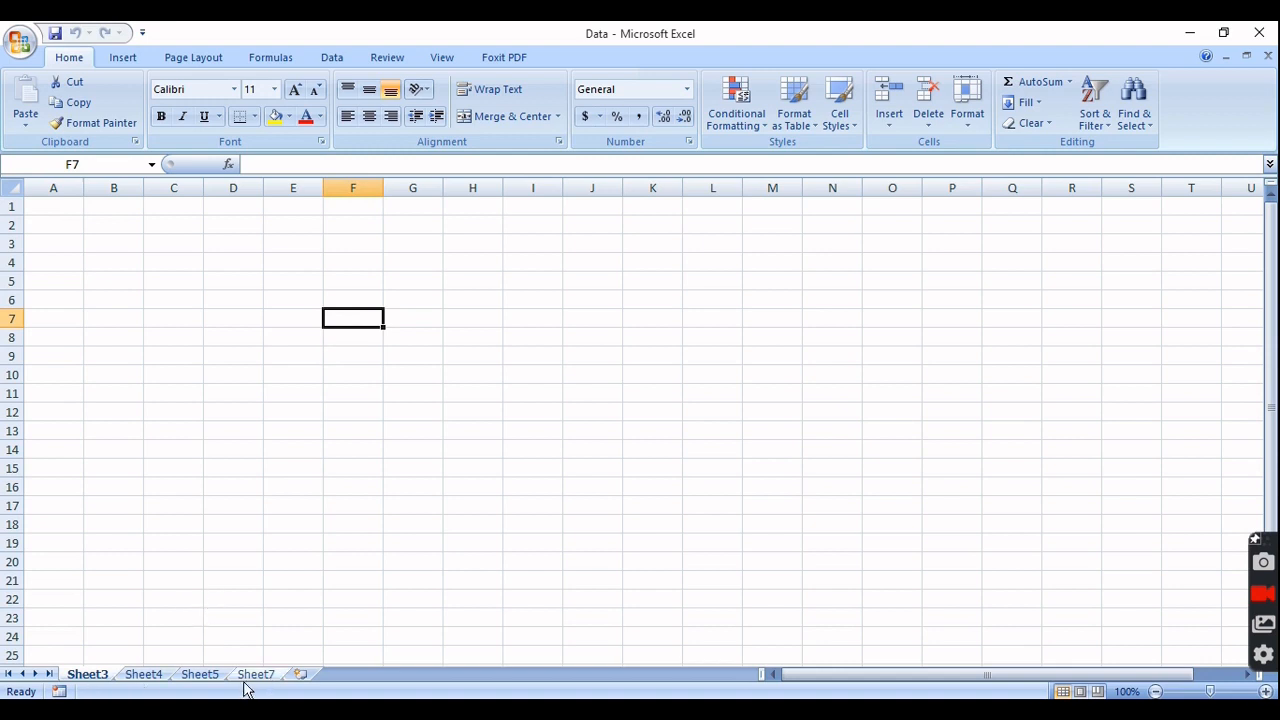
Unhide the Sale Report worksheet, starting from Sheet4
right_click(145, 678)
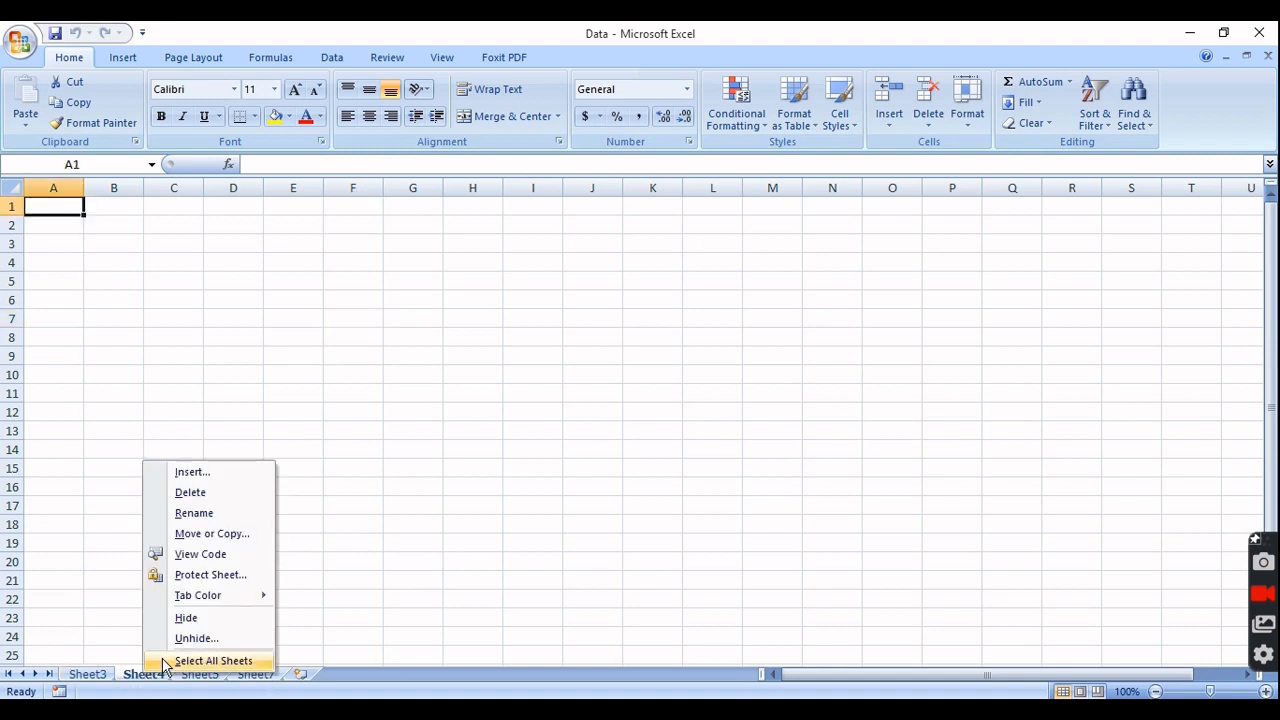
left_click(190, 638)
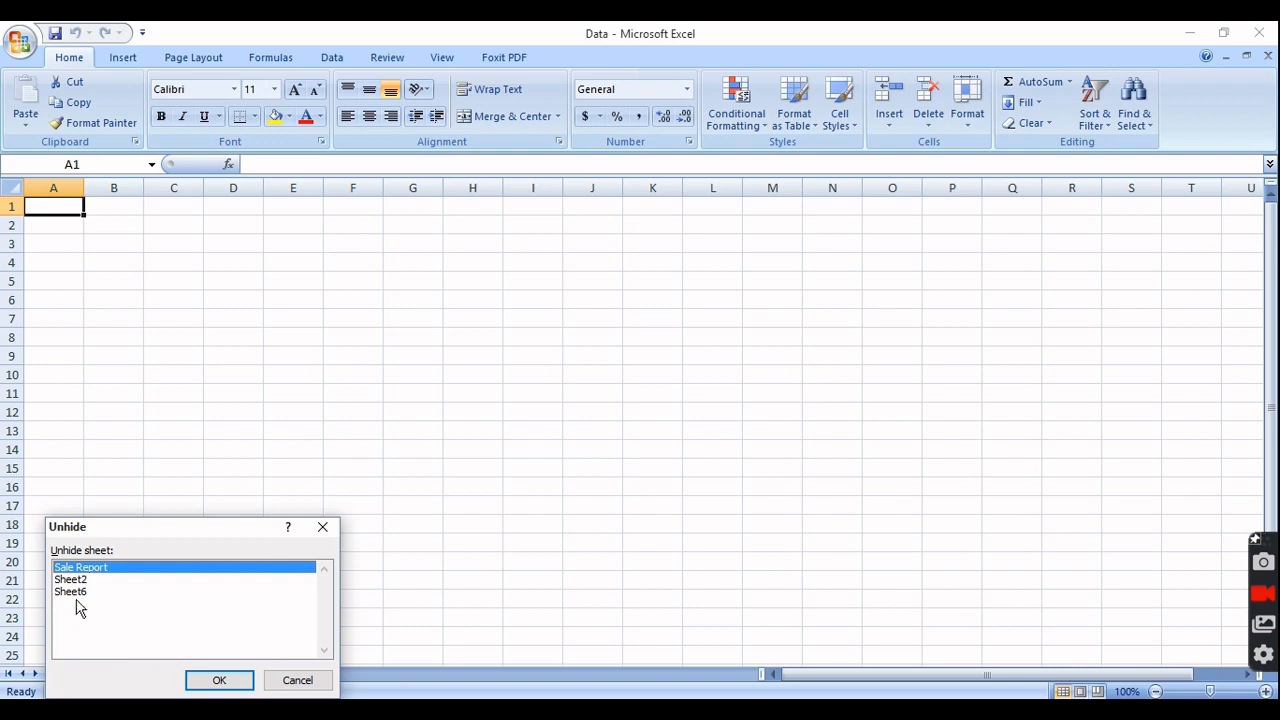
left_click(219, 680)
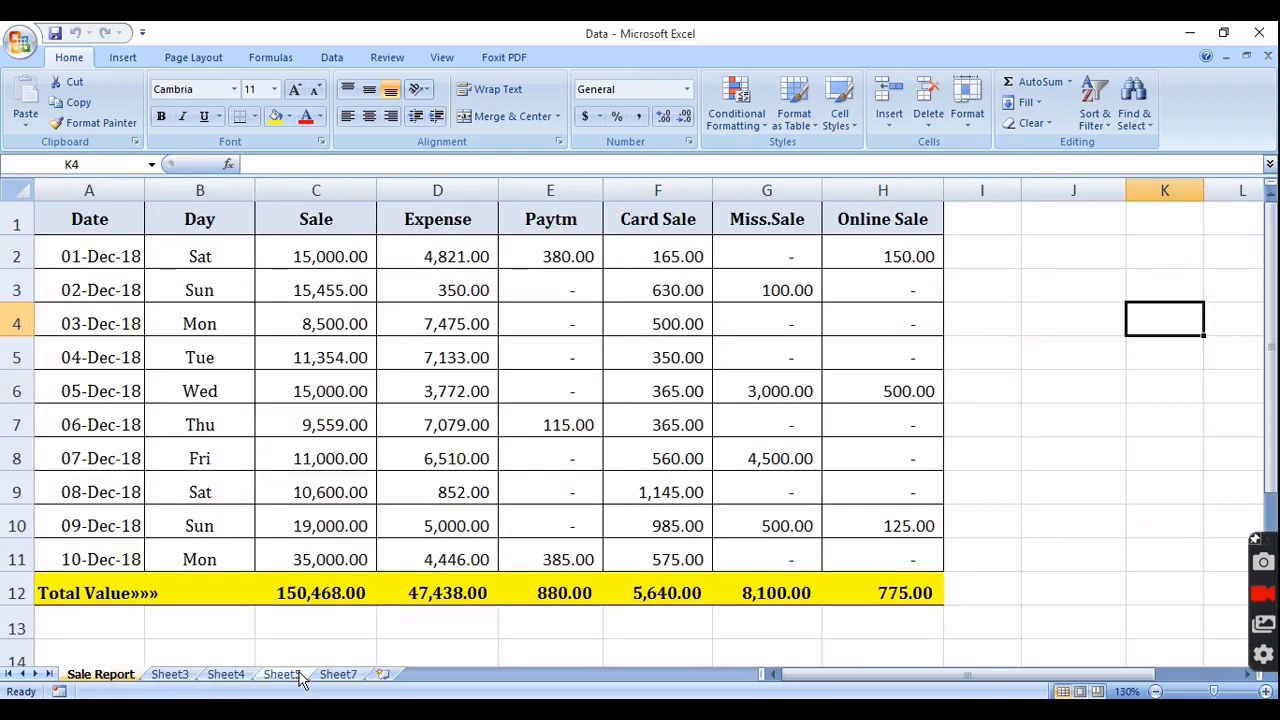
Unhide Sheet2 using the Unhide Sheet command from the cell formatting options
left_click(20, 42)
left_click(1012, 430)
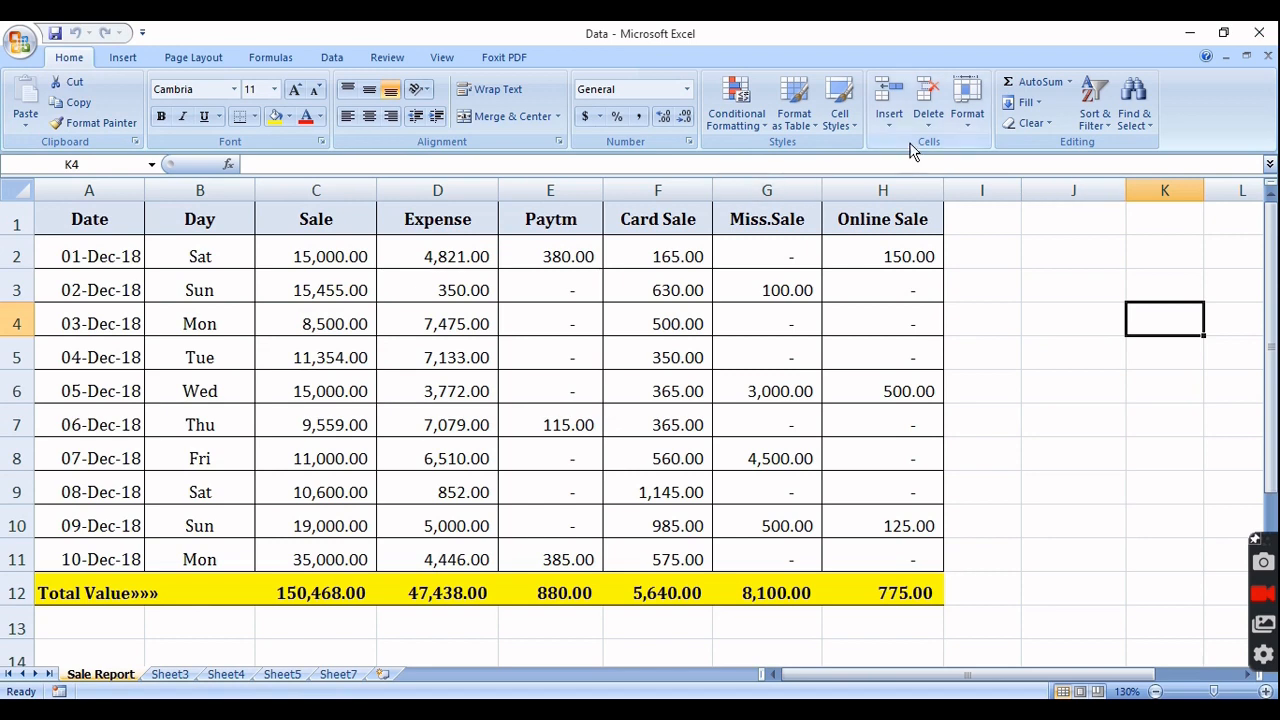
left_click(967, 102)
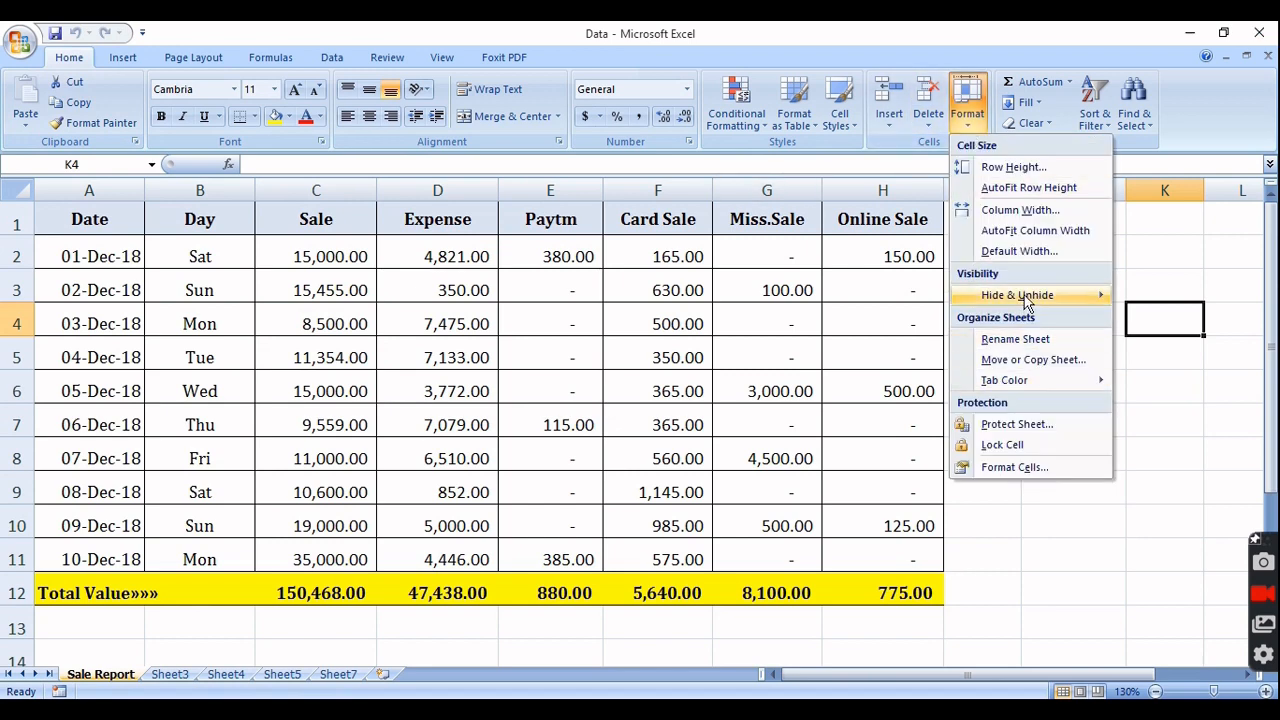
mouse_move(1034, 295)
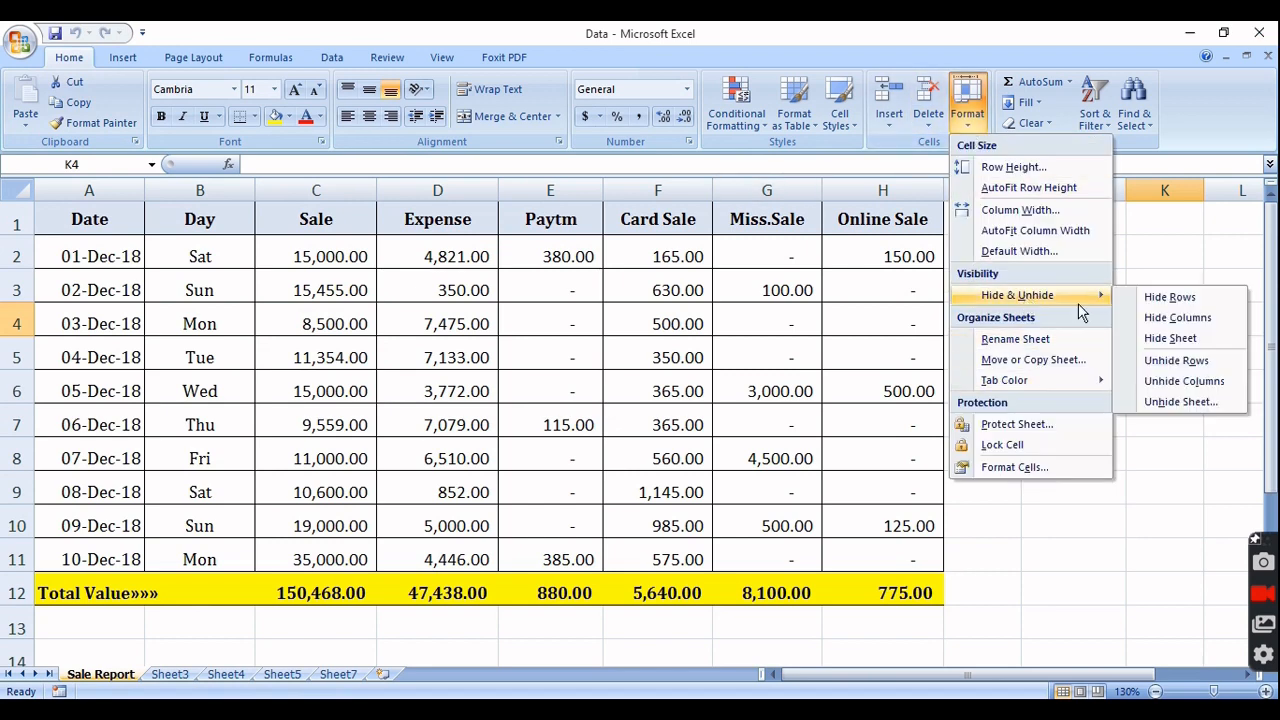
left_click(1184, 404)
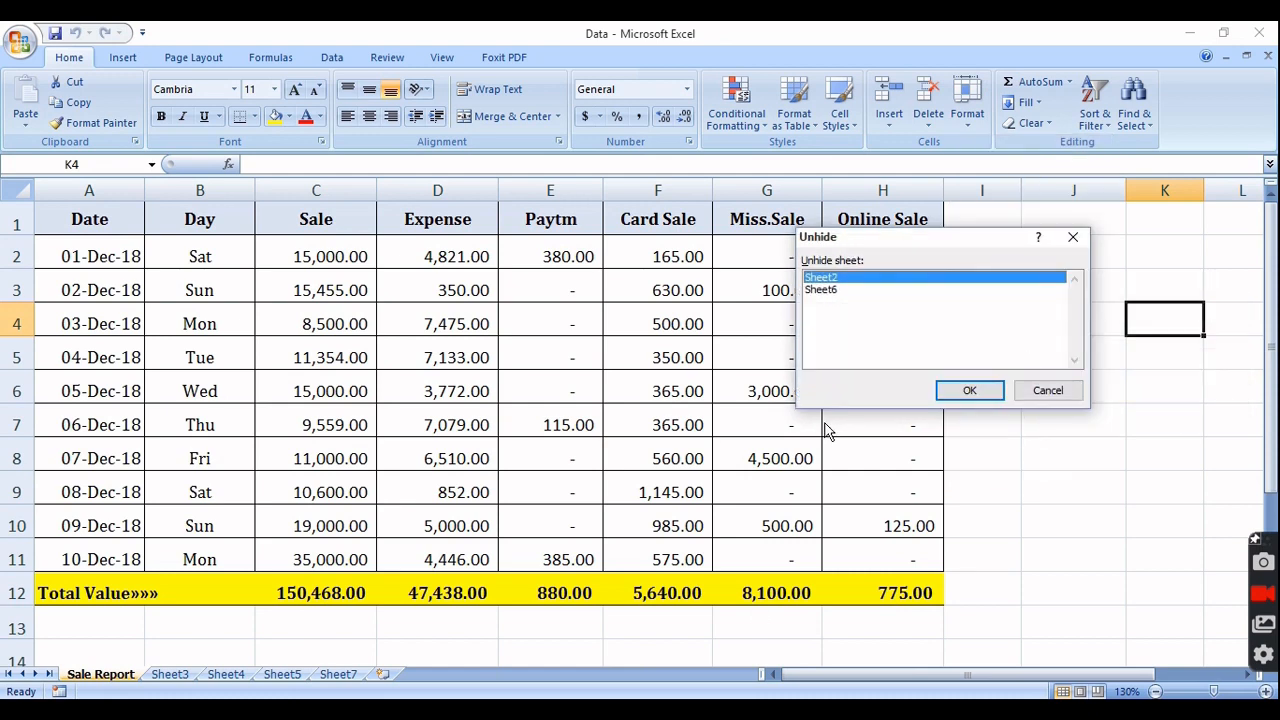
left_click(968, 390)
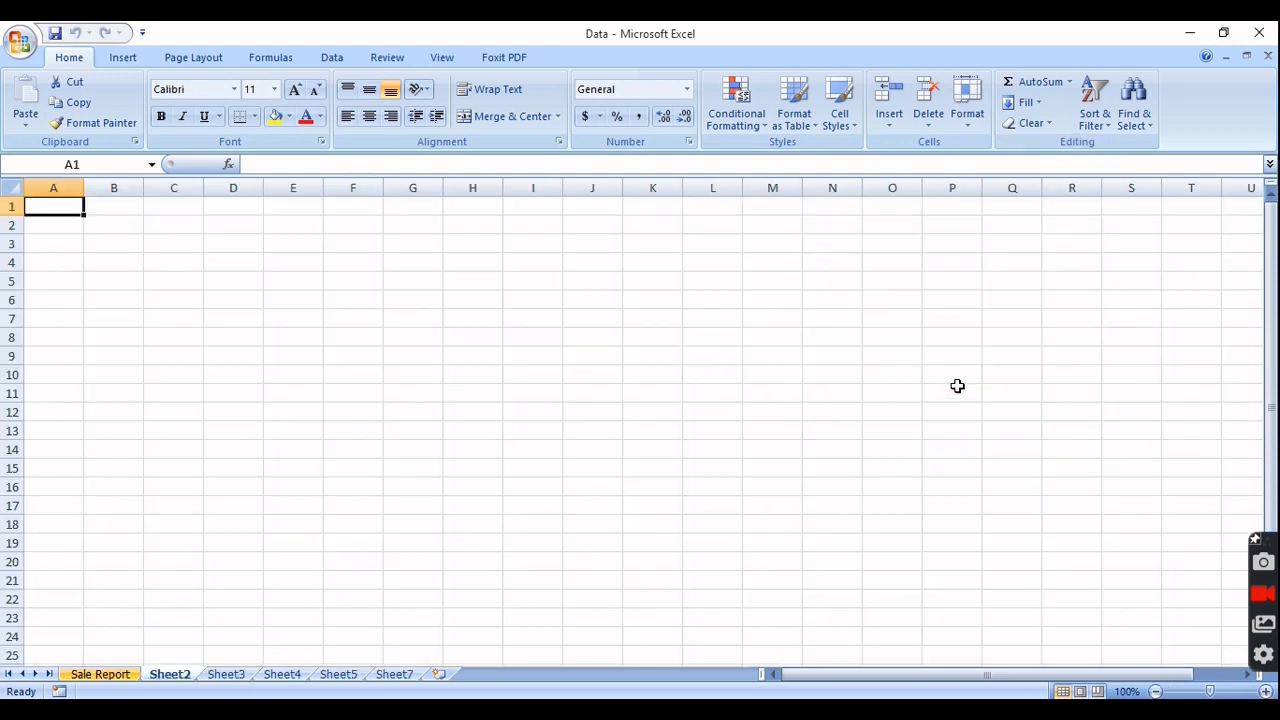
Unhide Sheet6, starting from Sheet5, and return to cell J5 of the Sale Report worksheet
left_click(340, 675)
right_click(340, 677)
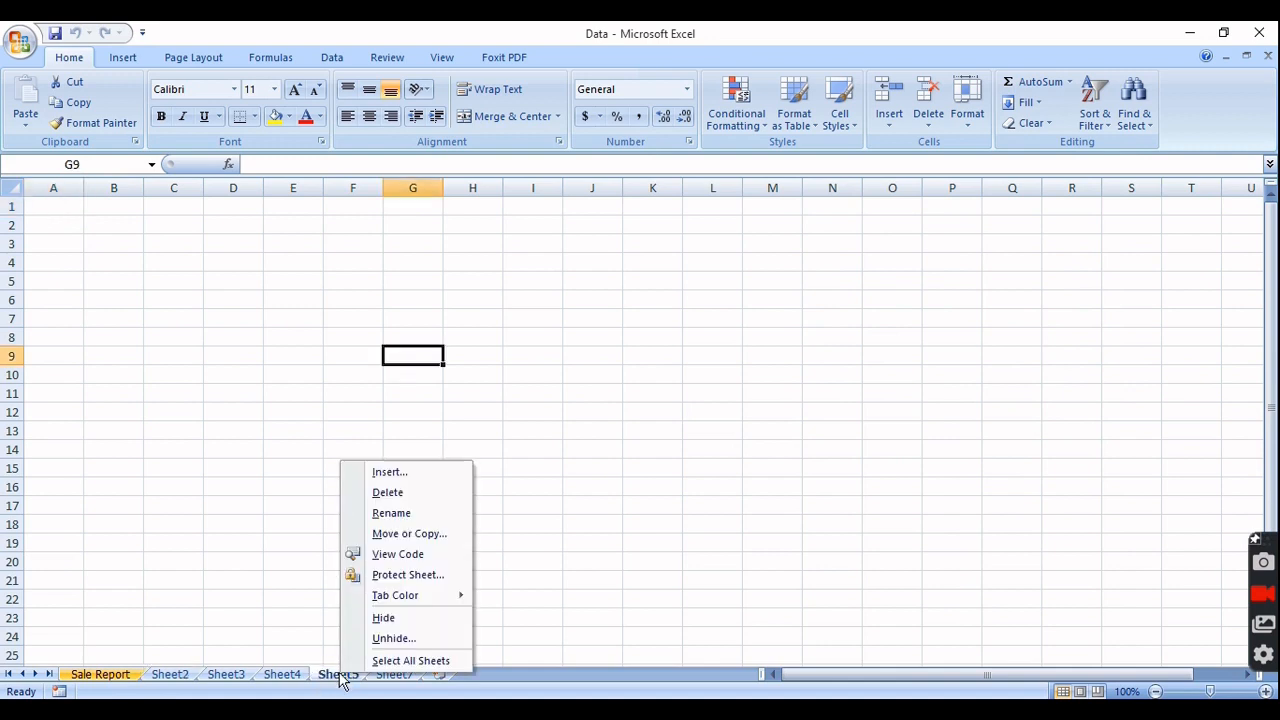
left_click(387, 645)
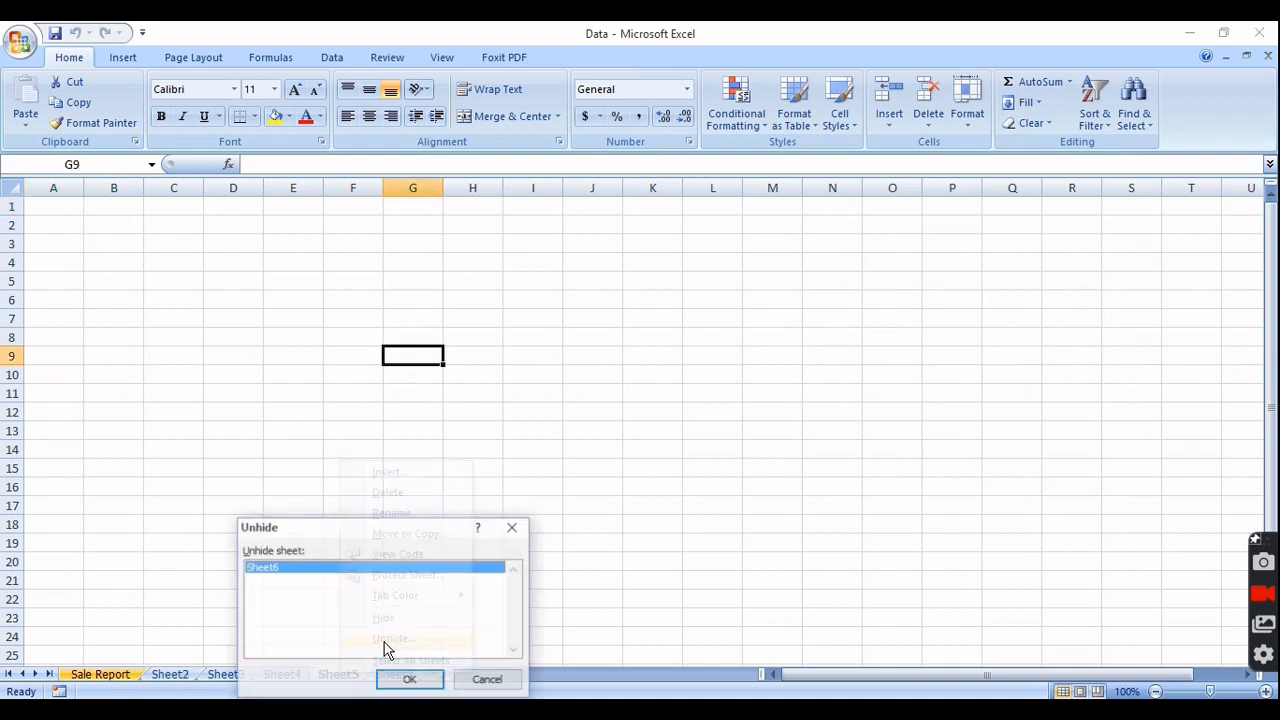
left_click(405, 679)
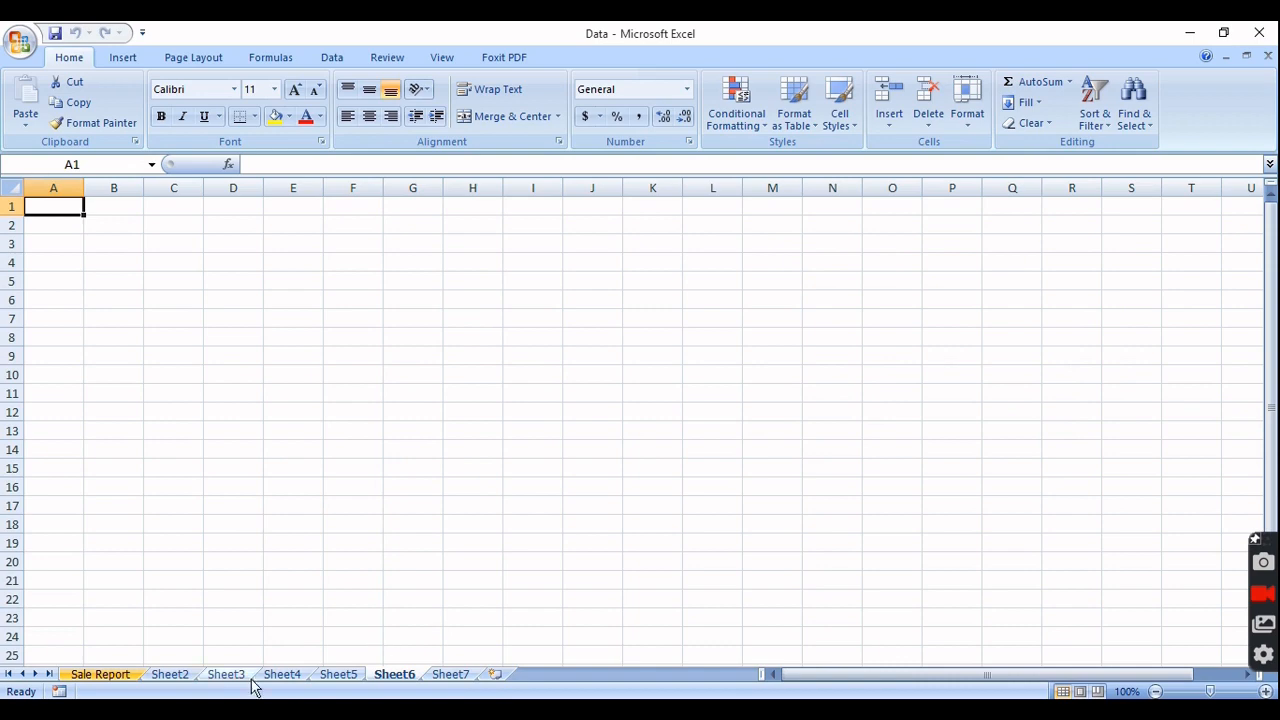
left_click(125, 676)
left_click(1084, 353)
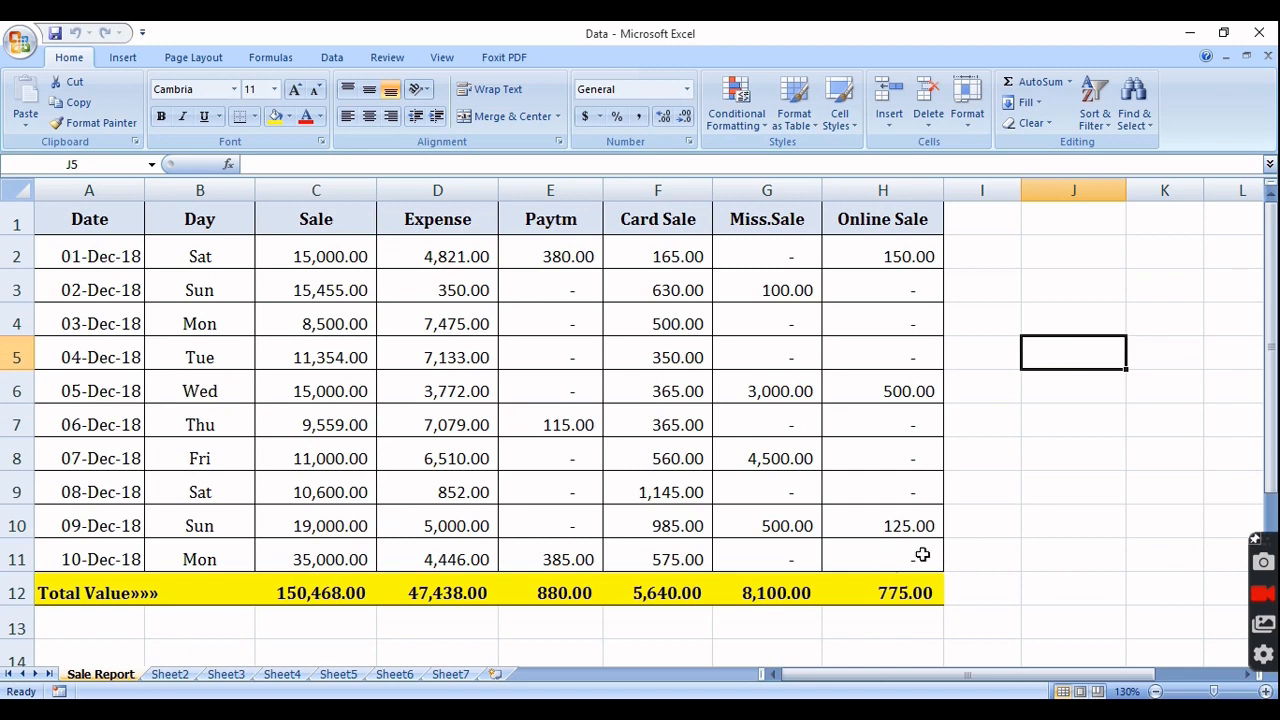
Select the entire Sale Report worksheet and unhide all of its rows at once
left_click(1106, 514)
key("ctrl+a")
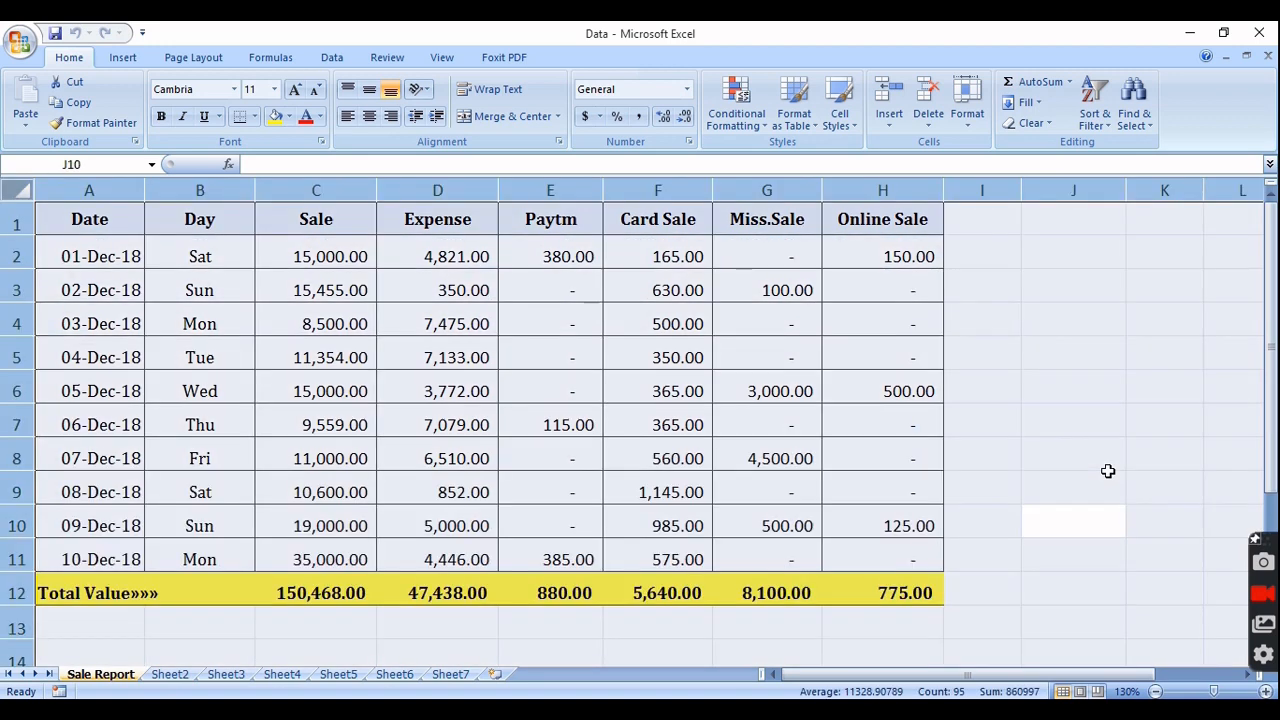
left_click(1058, 425)
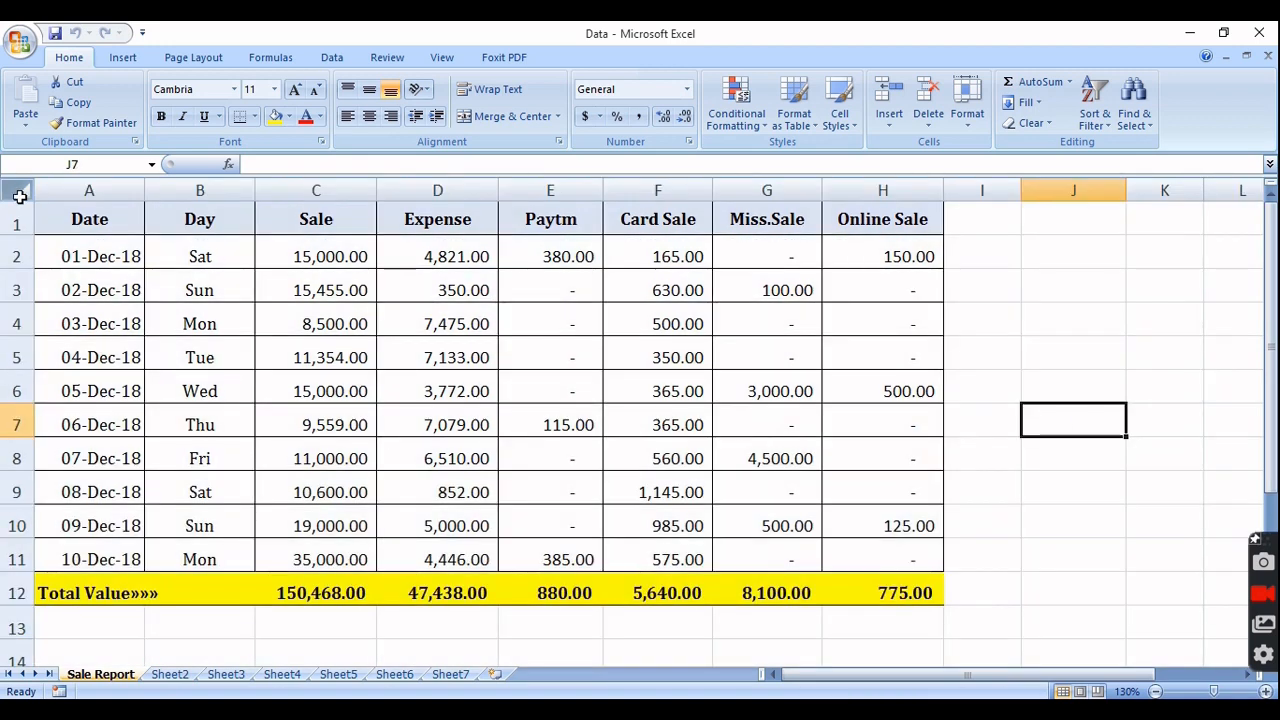
left_click(19, 196)
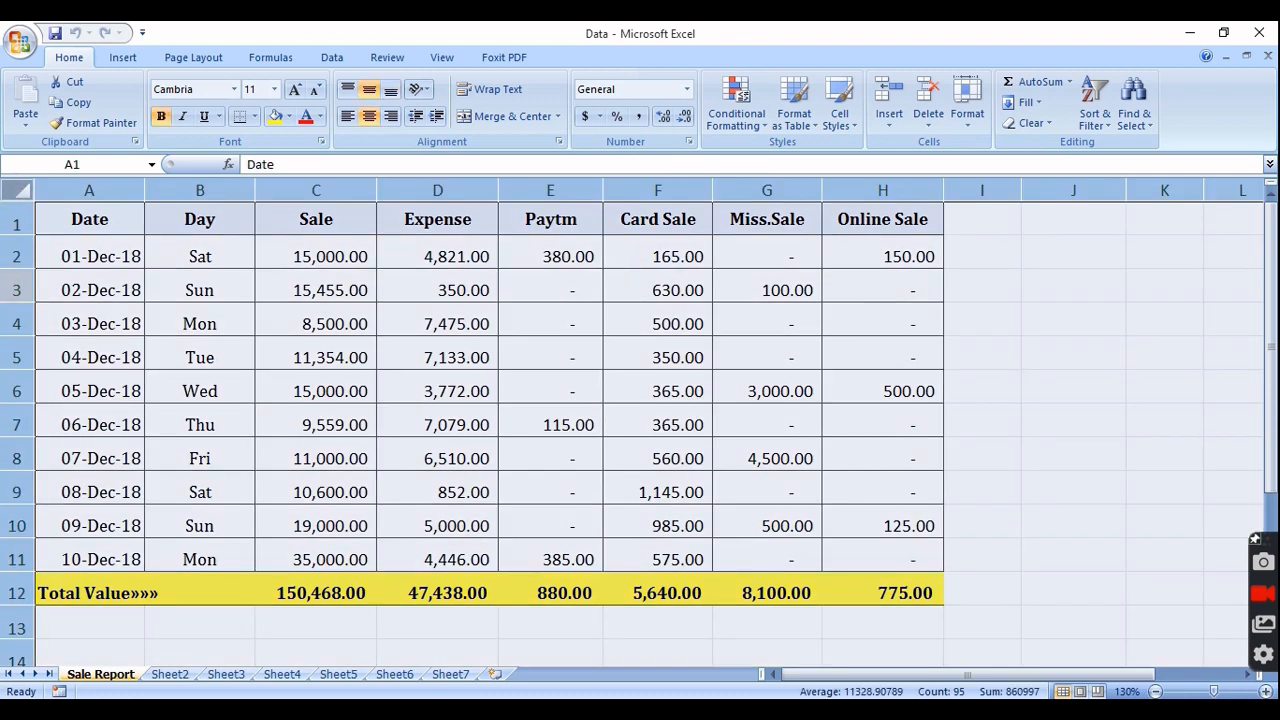
right_click(18, 282)
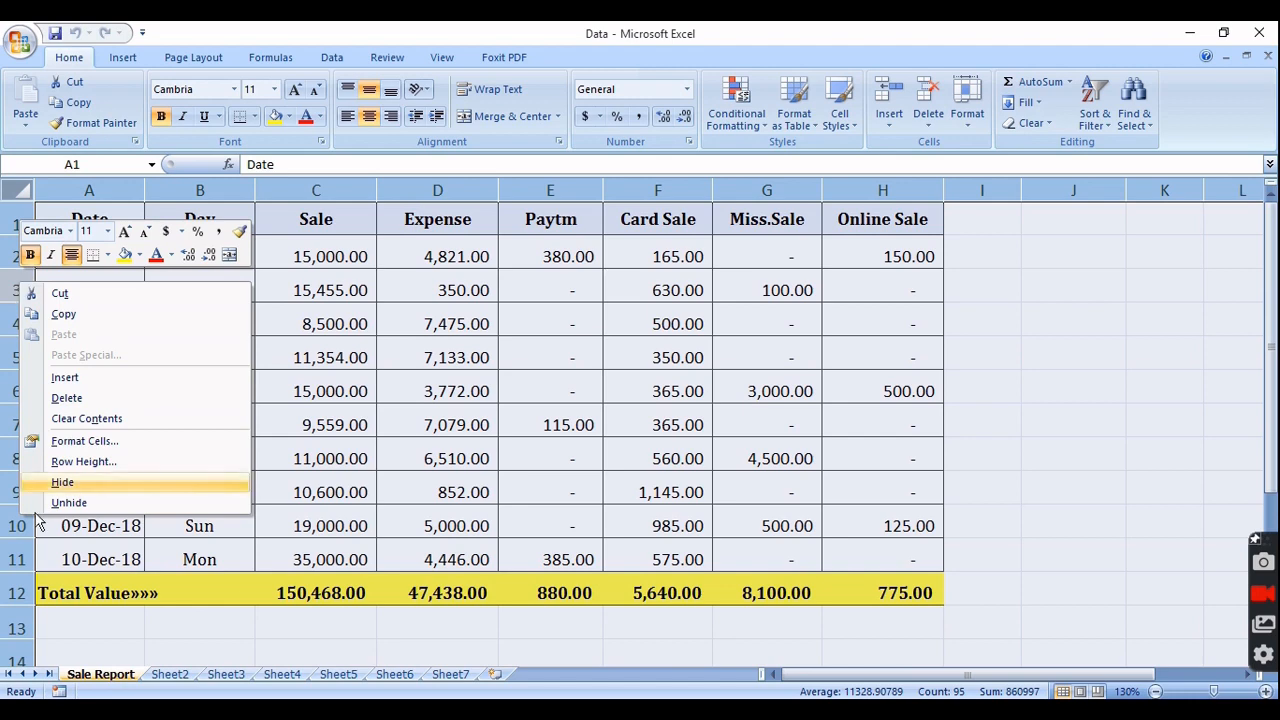
left_click(66, 504)
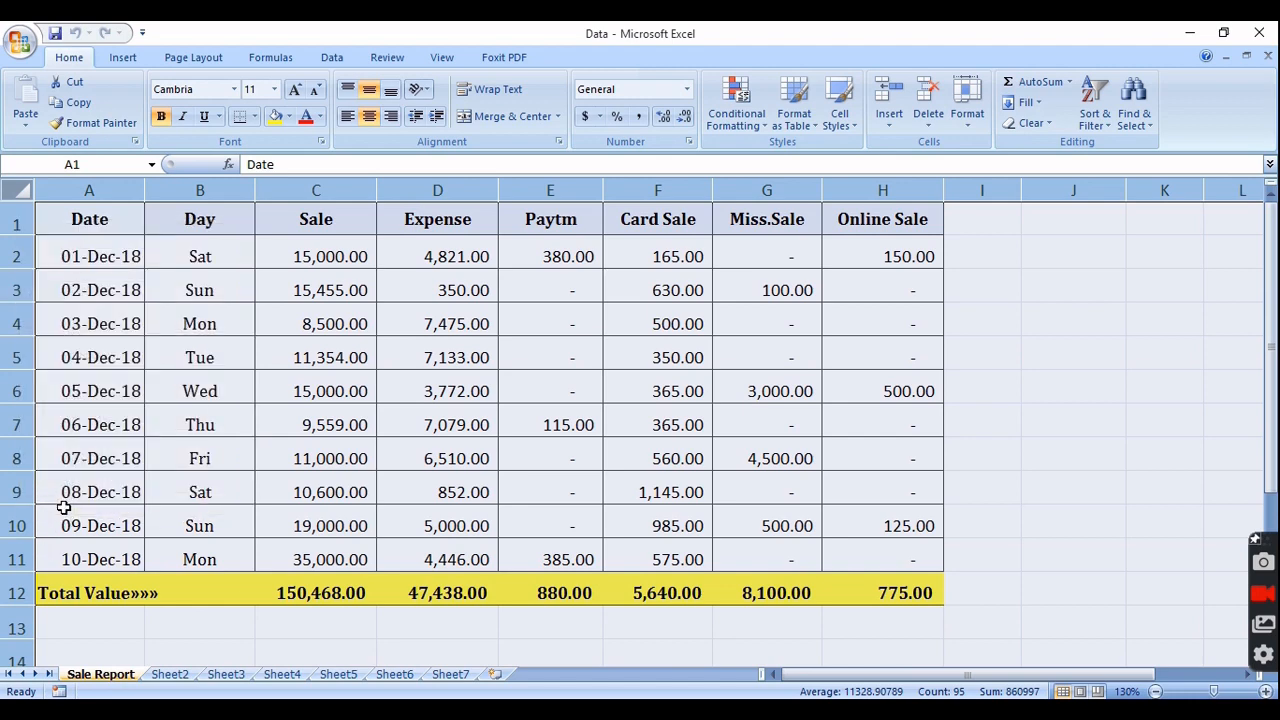
Unhide all columns of the fully selected worksheet, then clear the selection by selecting cell C13
right_click(335, 190)
left_click(355, 419)
left_click(306, 624)
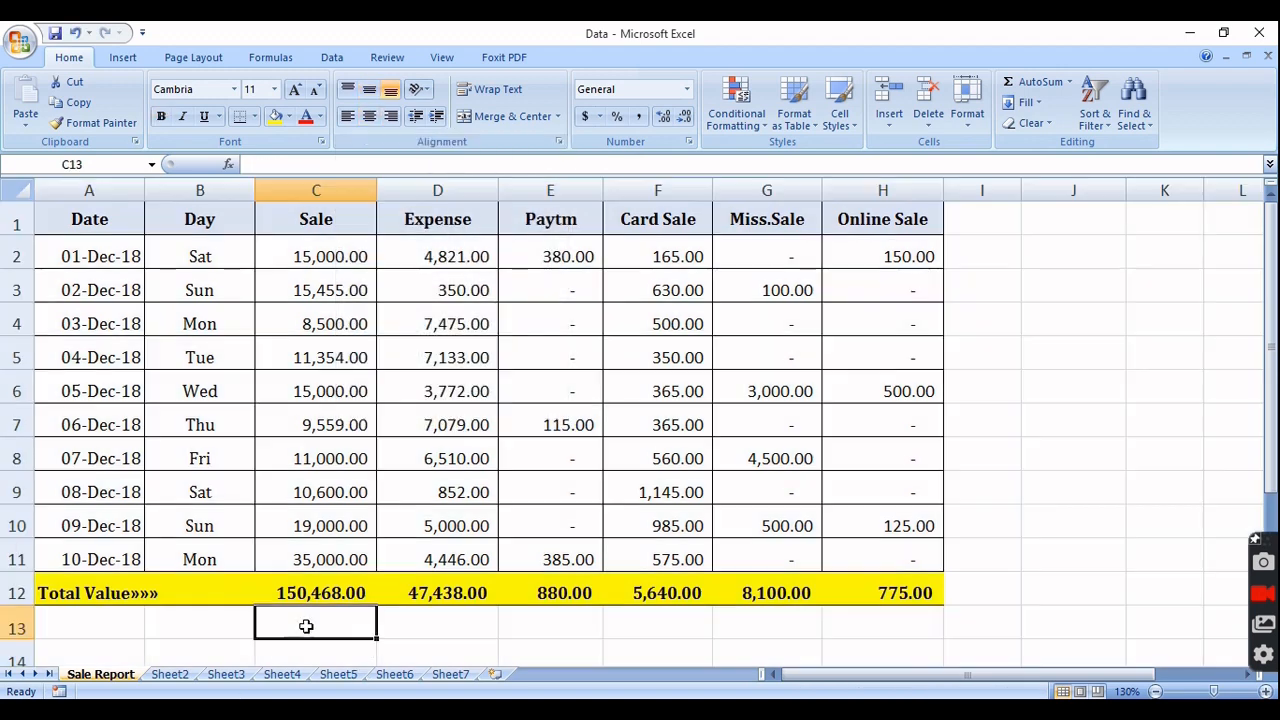
Hide the worksheet Sheet4
right_click(283, 674)
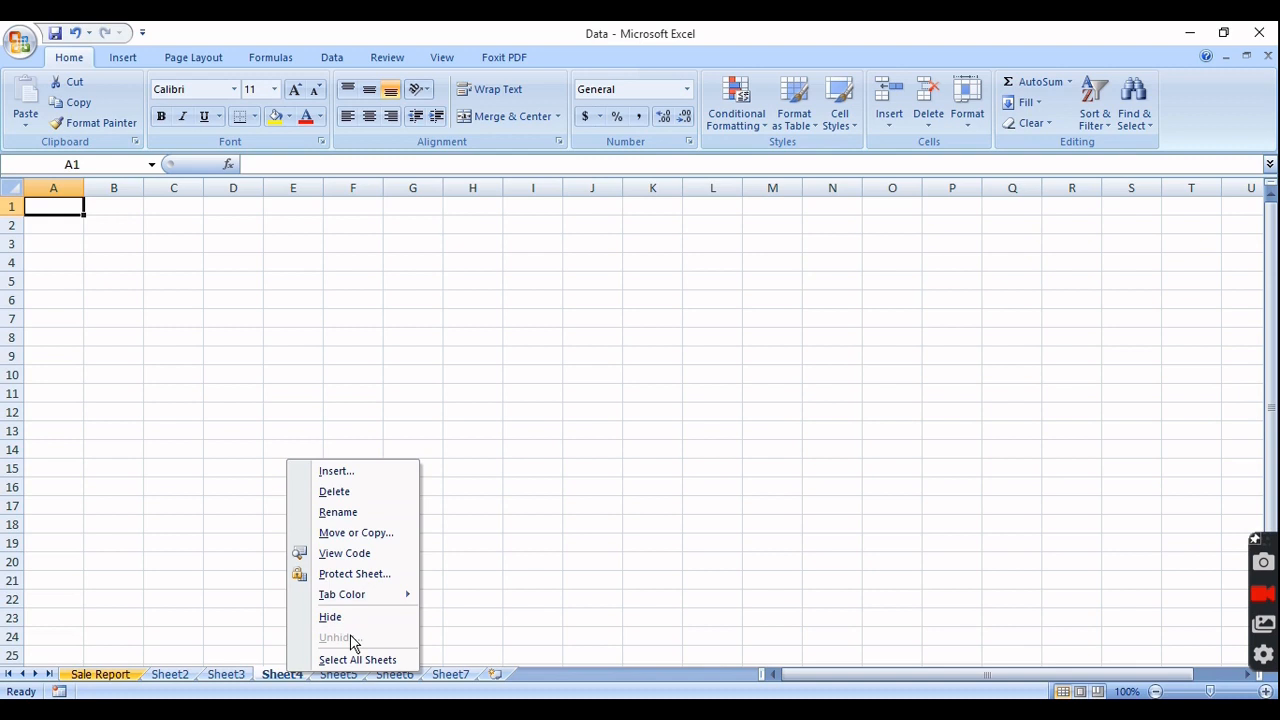
left_click(226, 616)
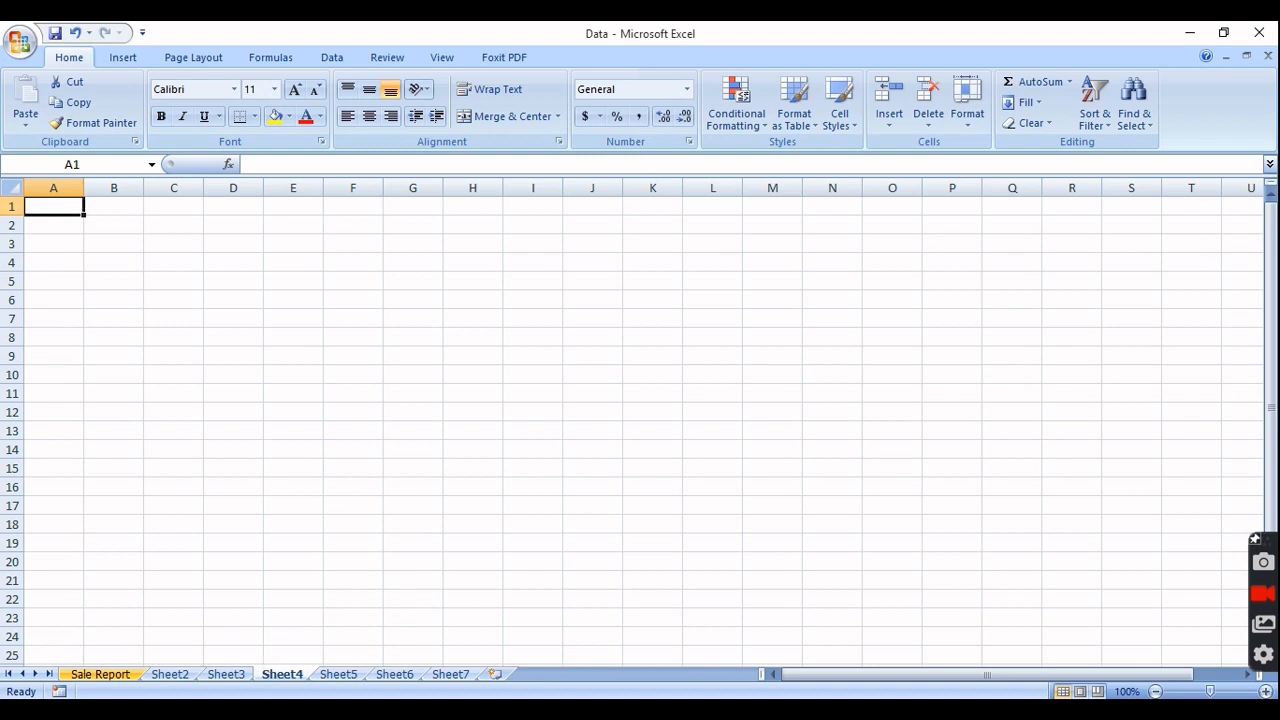
right_click(278, 683)
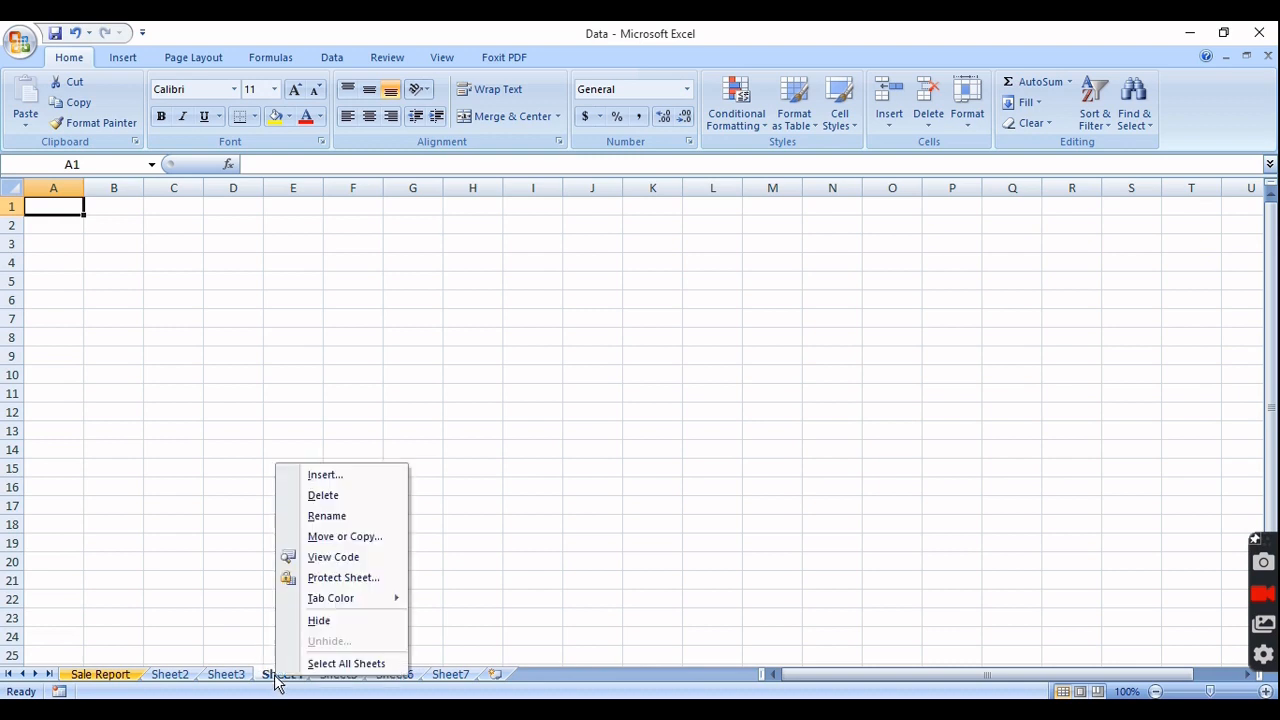
left_click(323, 620)
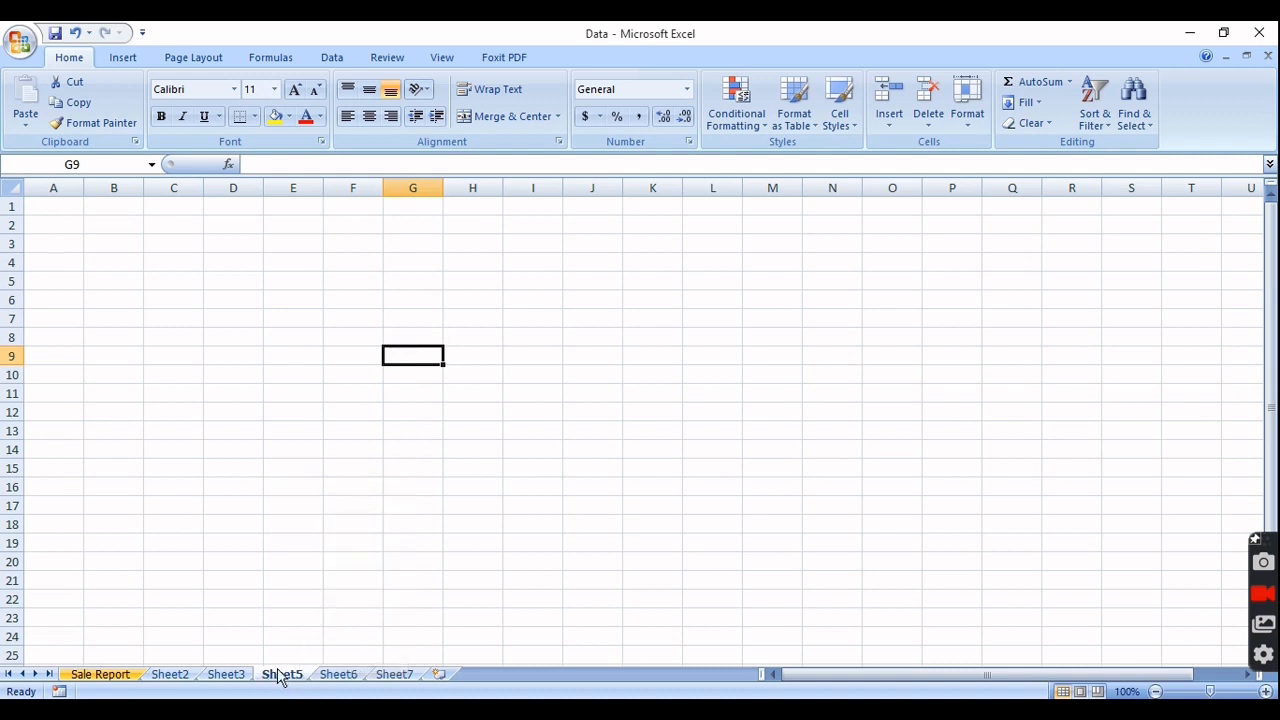
Unhide Sheet4, starting from Sheet7, and return to the Sale Report worksheet
right_click(392, 682)
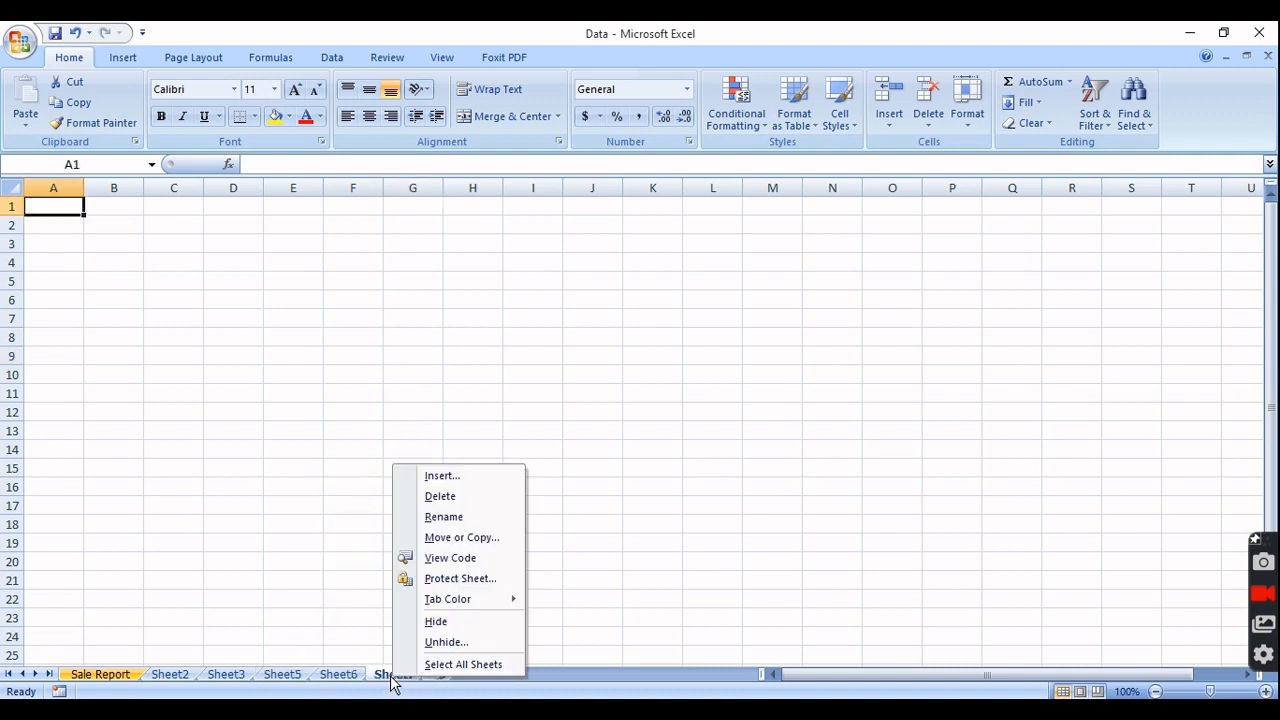
left_click(448, 645)
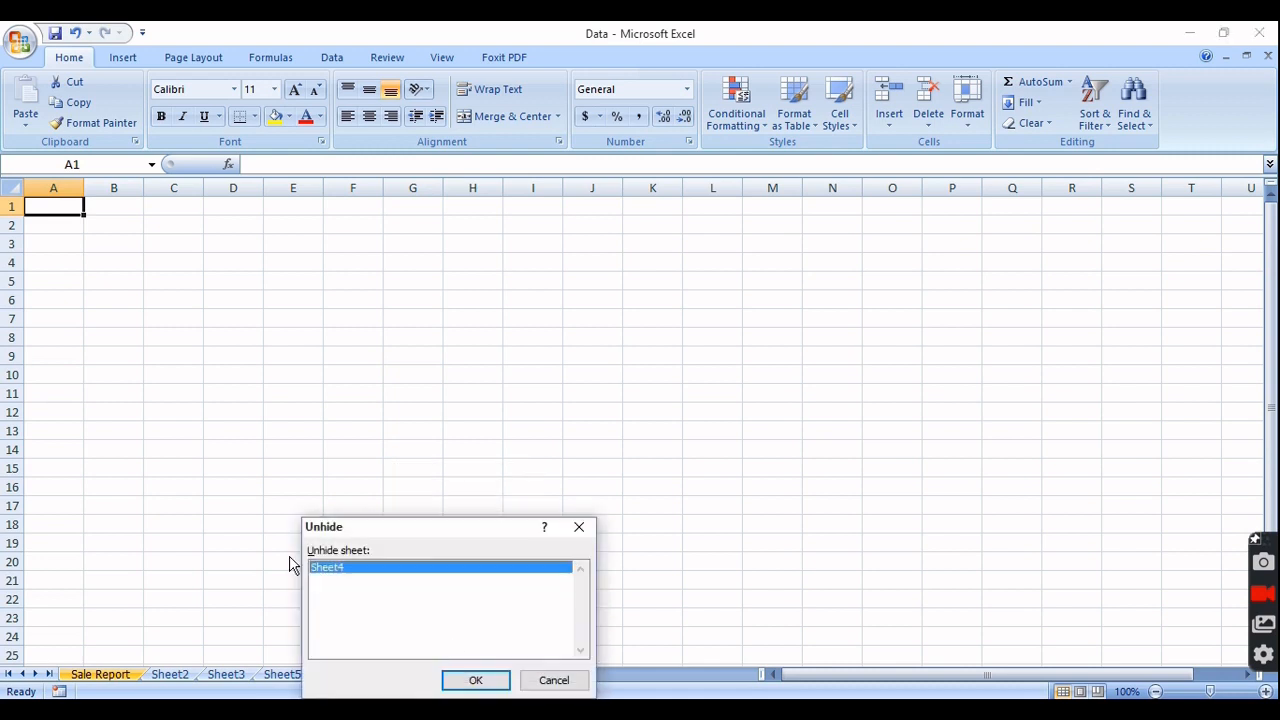
left_click(455, 681)
left_click(104, 676)
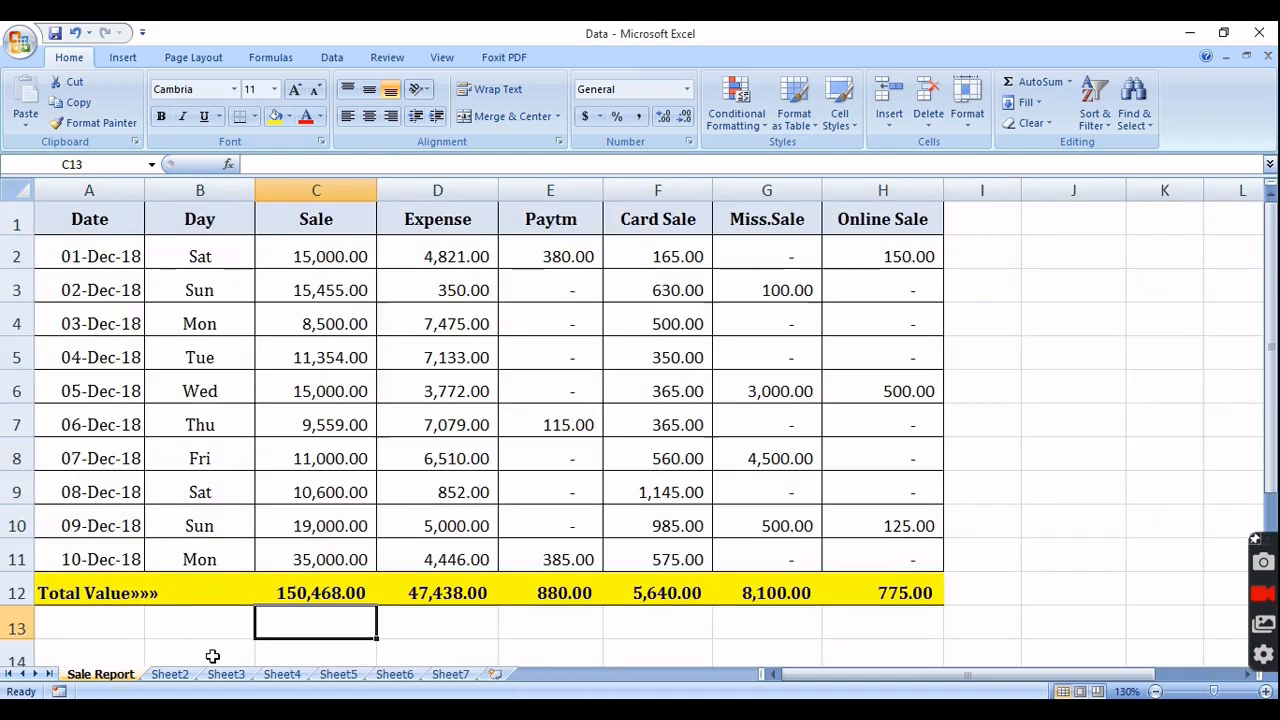